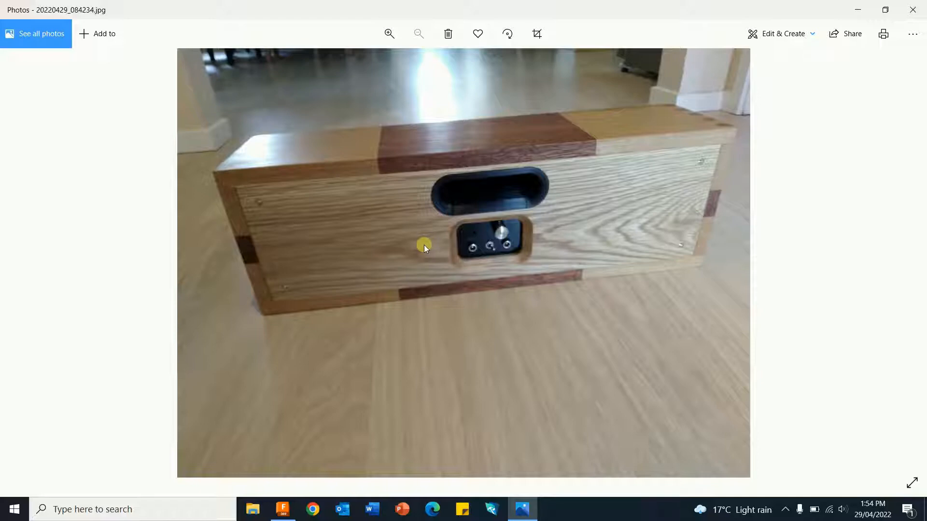
# Switch to Fusion 360 and start a new sketch on the front (XZ) origin plane
pyautogui.click(283, 509)
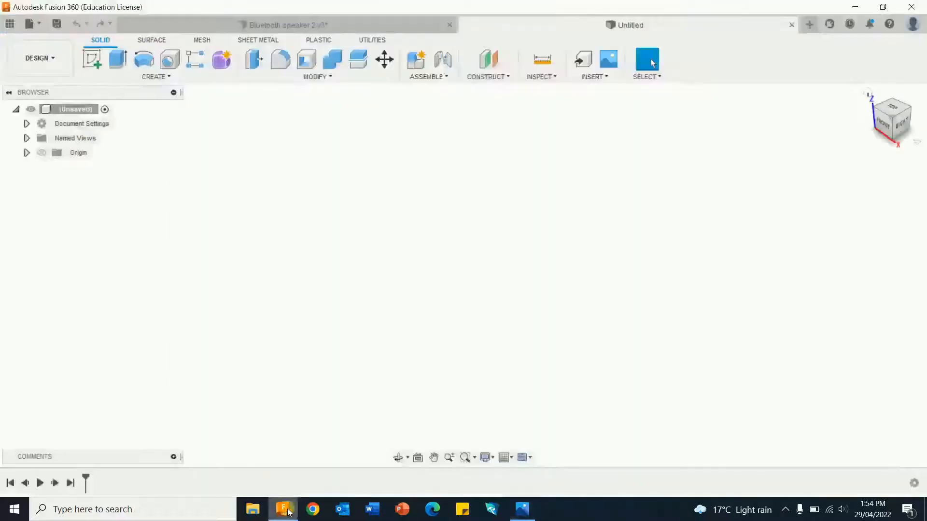
pyautogui.click(90, 58)
pyautogui.click(492, 269)
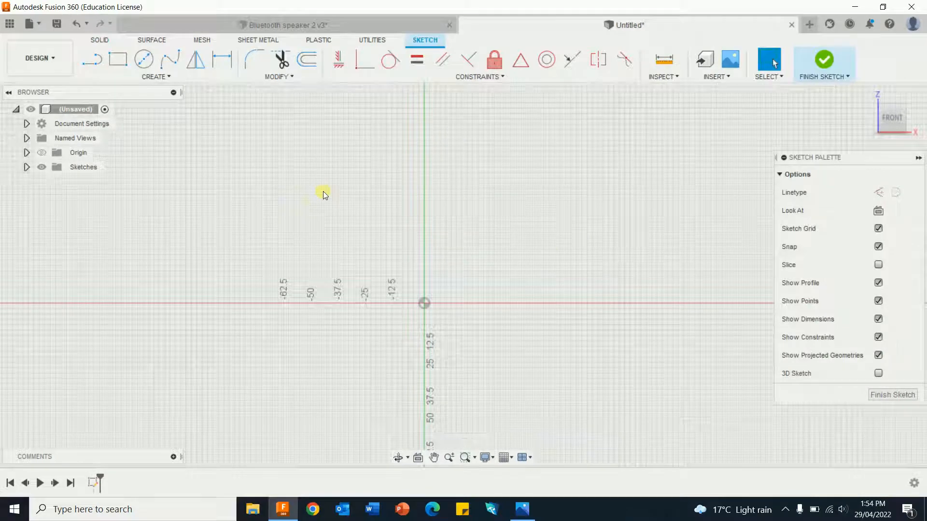
# Sketch a rectangle 500 mm wide and 160 mm high with its lower-left corner at the origin
pyautogui.click(118, 59)
pyautogui.click(423, 303)
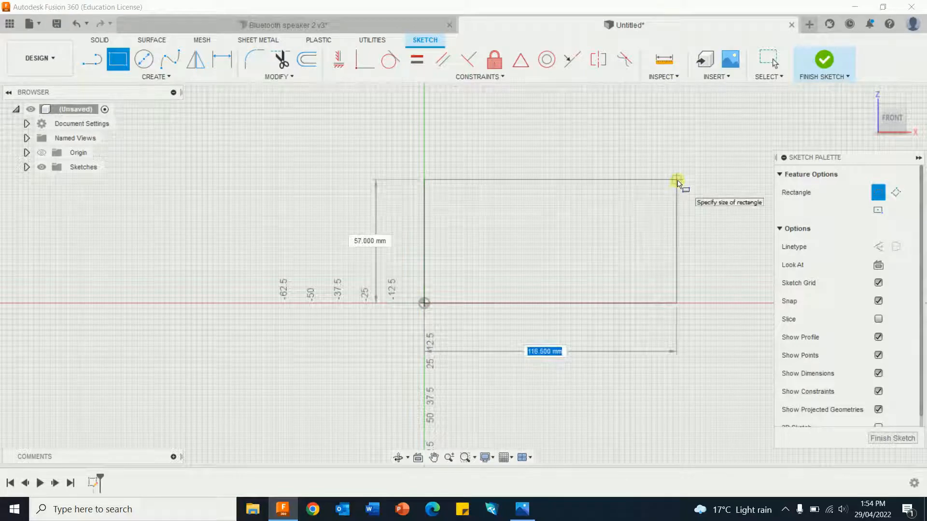
pyautogui.write('500')
pyautogui.press('Tab')
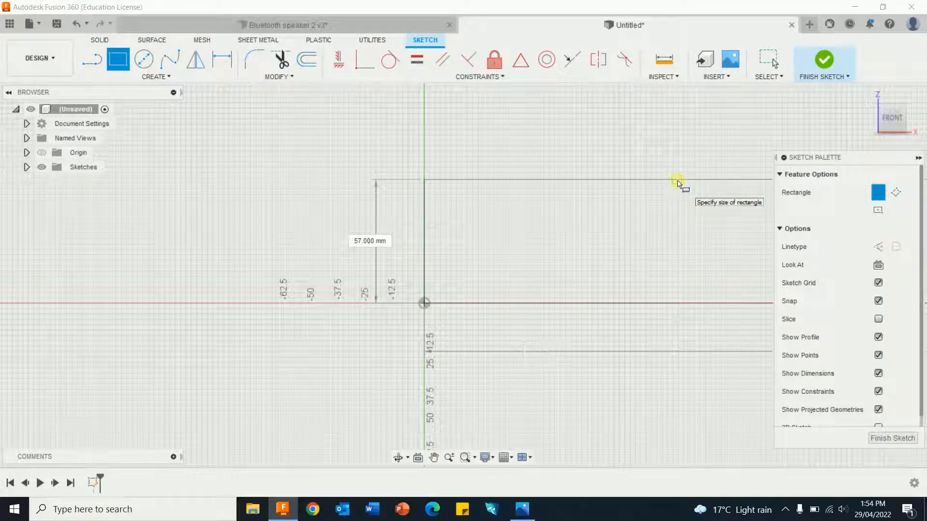
pyautogui.write('160')
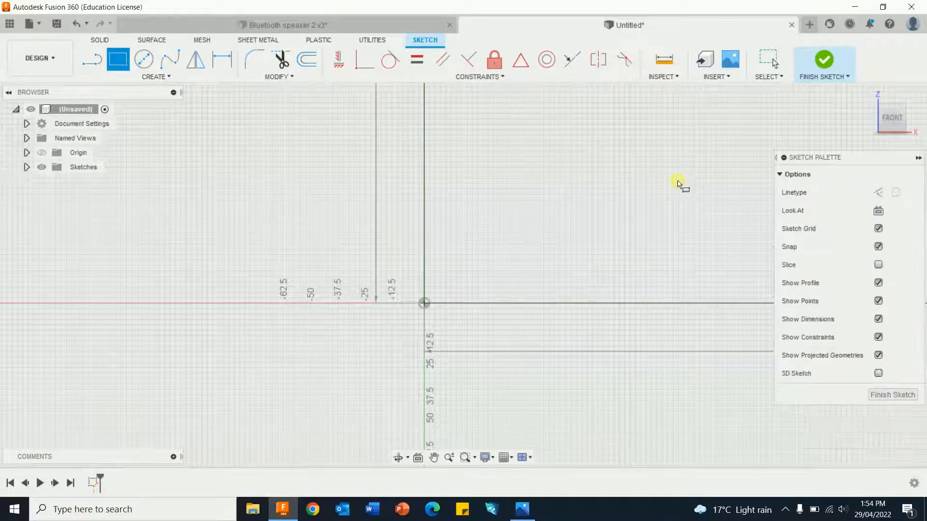
pyautogui.press('Return')
pyautogui.scroll(-3, 681, 157)
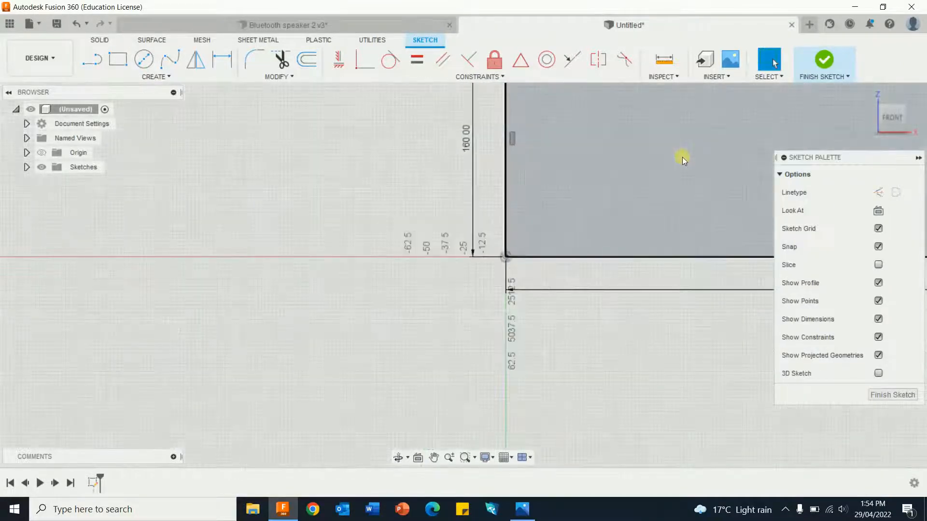
pyautogui.moveTo(681, 158)
pyautogui.mouseDown(button='middle')
pyautogui.moveTo(596, 209)
pyautogui.moveTo(355, 261)
pyautogui.mouseUp(button='middle')
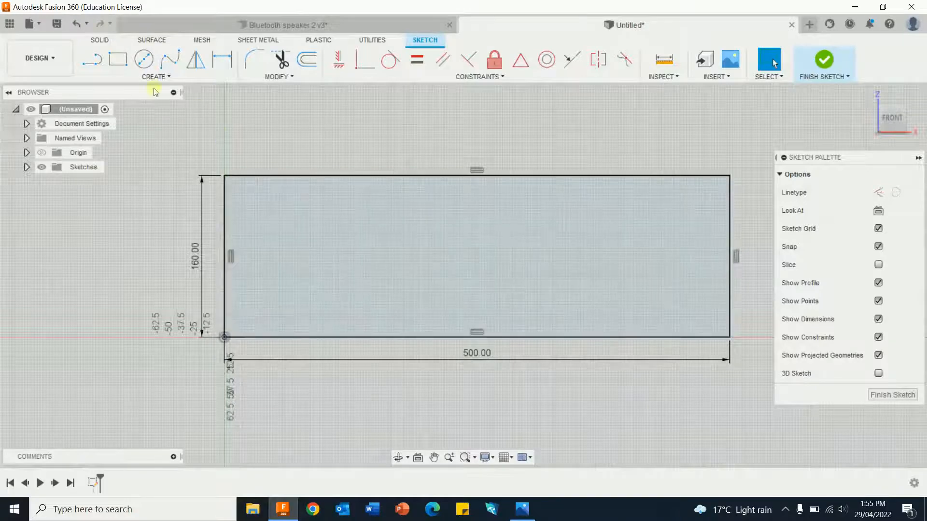
# Draw a 15 mm horizontal construction line along the rectangle's top edge, starting at its upper-left corner
pyautogui.click(92, 59)
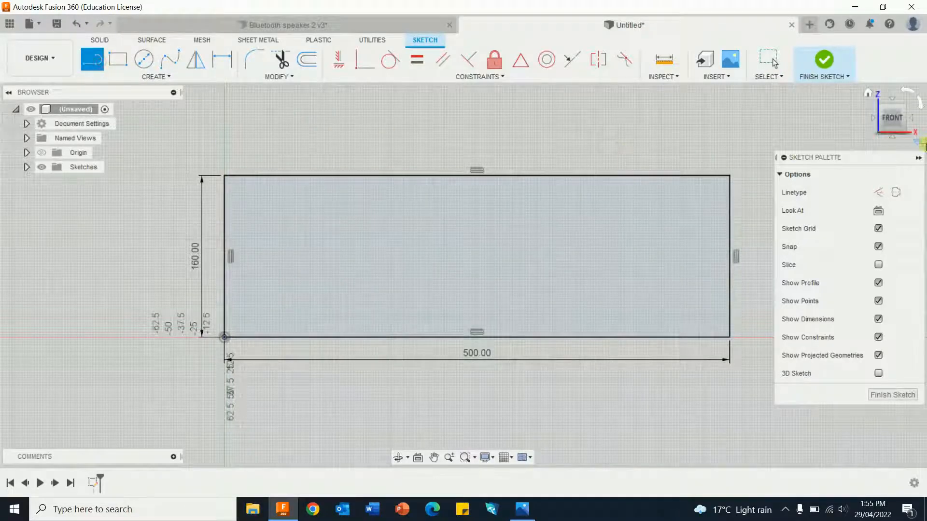
pyautogui.click(877, 193)
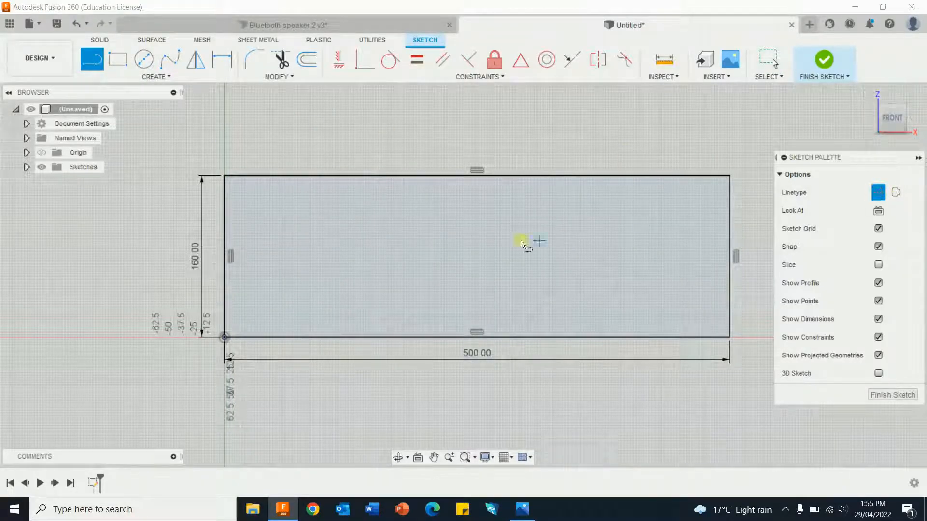
pyautogui.click(225, 177)
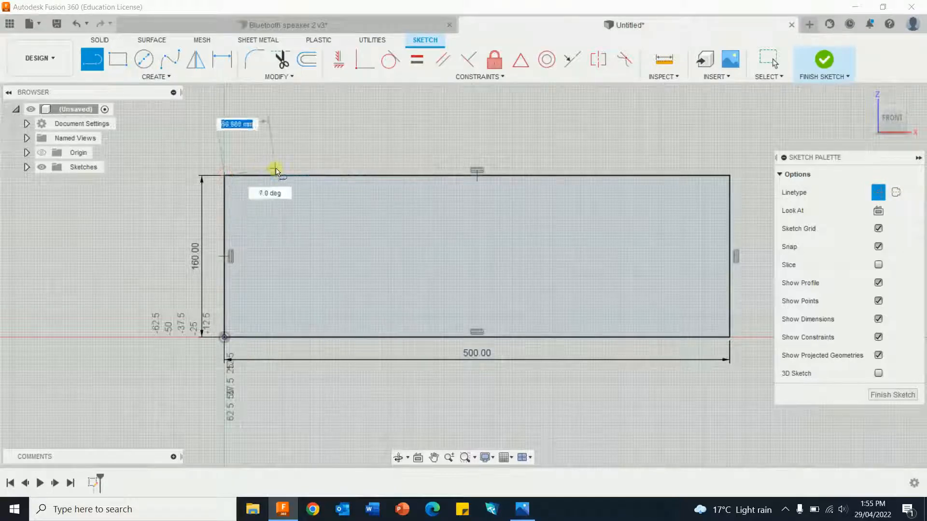
pyautogui.write('15')
pyautogui.press('Return')
pyautogui.press('Escape')
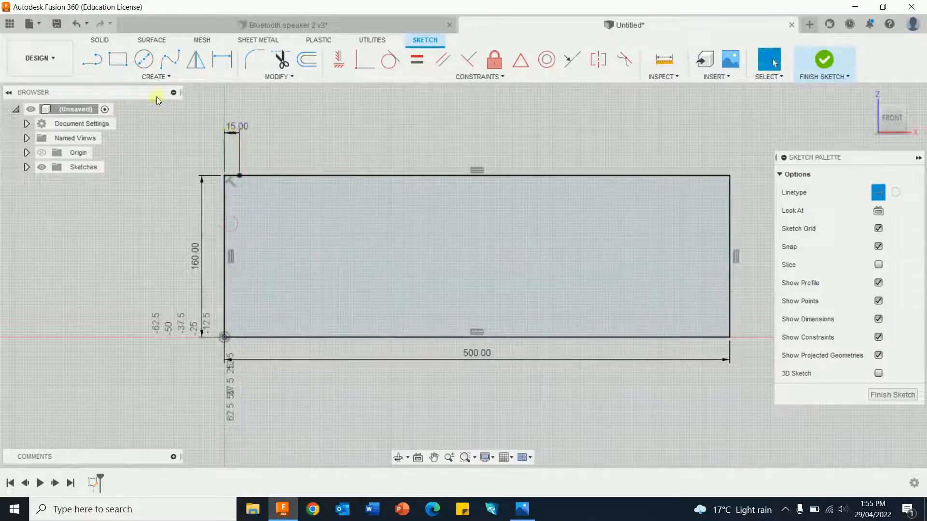
# Draw a 15 mm vertical construction line downward from the free end of the horizontal construction line
pyautogui.press('l')
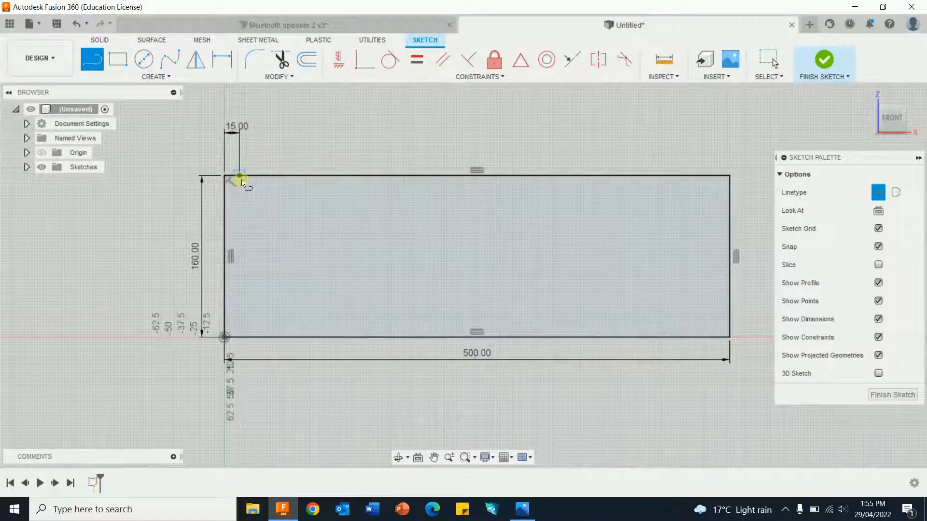
pyautogui.click(239, 177)
pyautogui.write('15')
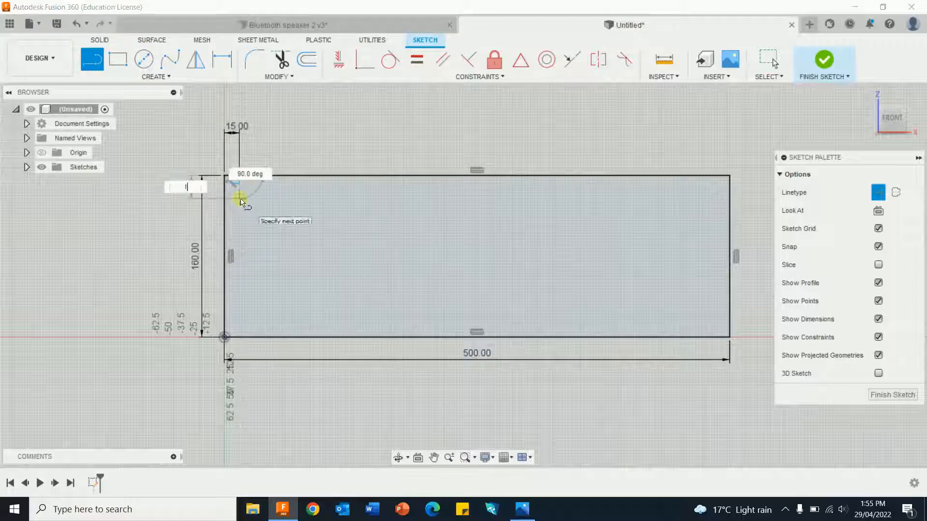
pyautogui.press('Return')
pyautogui.press('Escape')
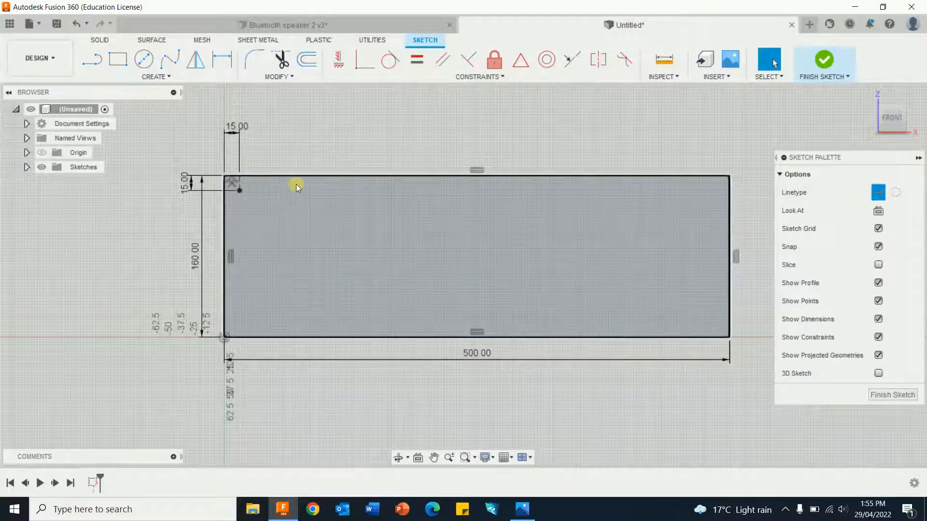
pyautogui.click(118, 59)
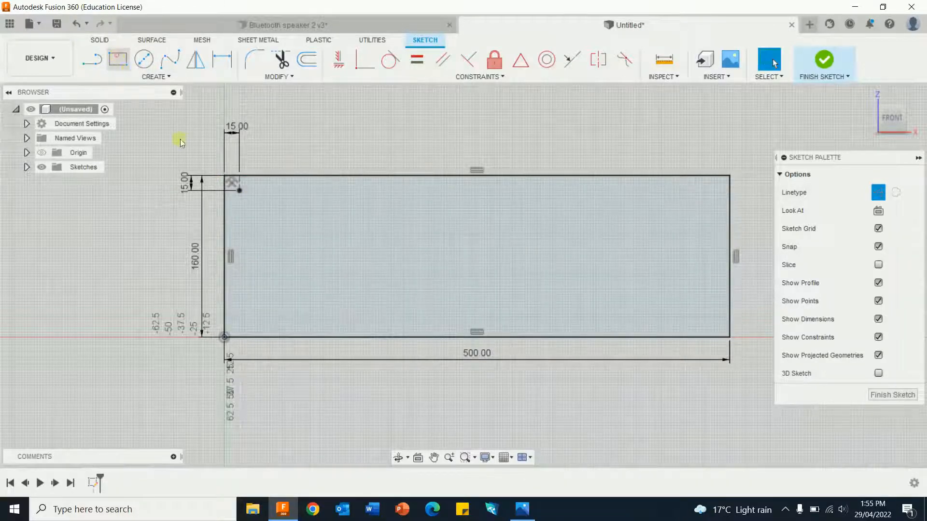
pyautogui.click(242, 191)
pyautogui.click(352, 216)
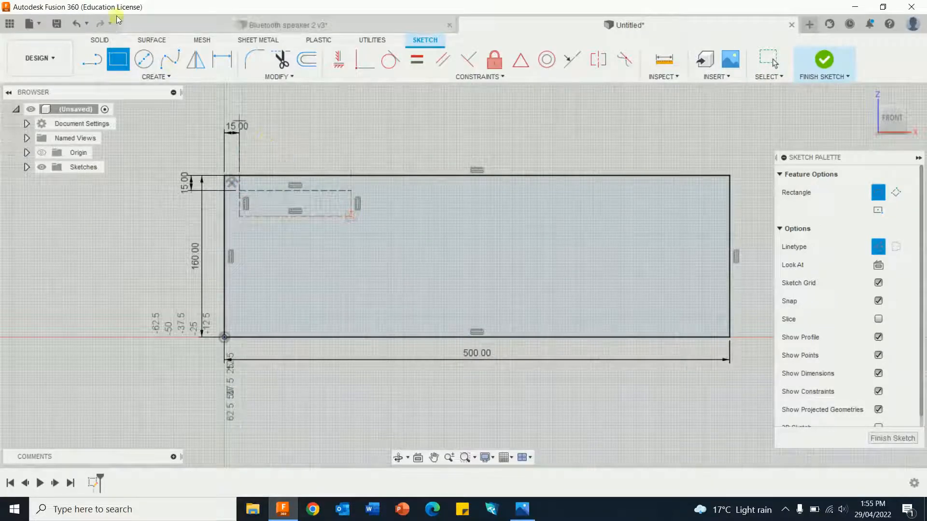
pyautogui.click(77, 24)
pyautogui.click(77, 24)
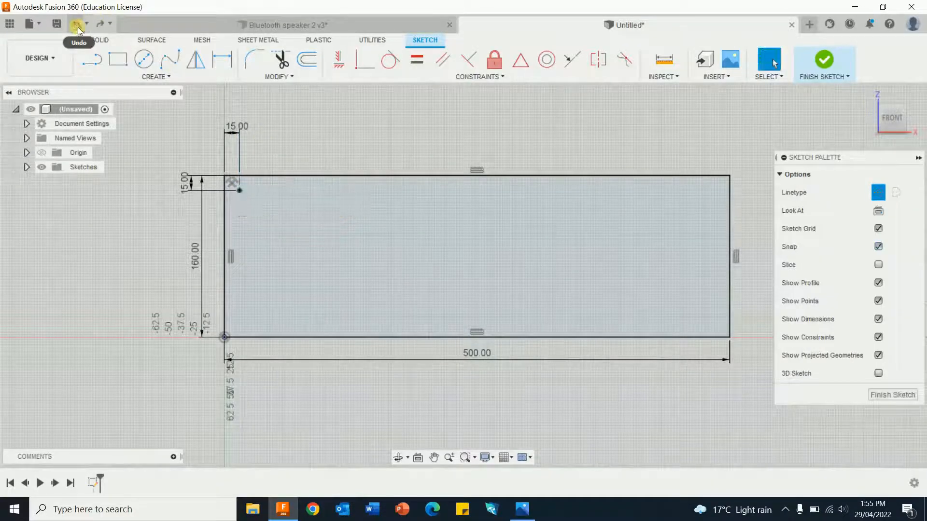
# Sketch a solid-line inner rectangle 470 mm wide and 130 mm high from the lower end of the vertical construction line
pyautogui.click(124, 65)
pyautogui.click(240, 190)
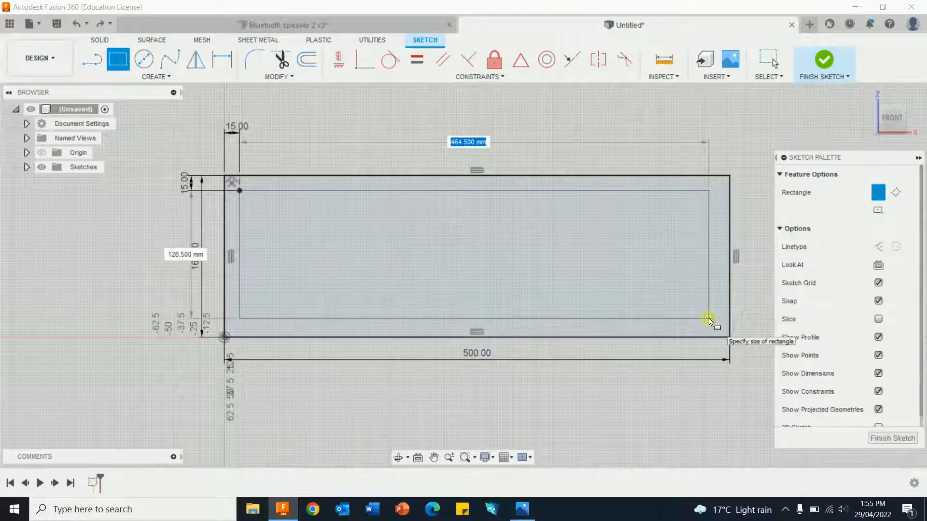
pyautogui.write('470')
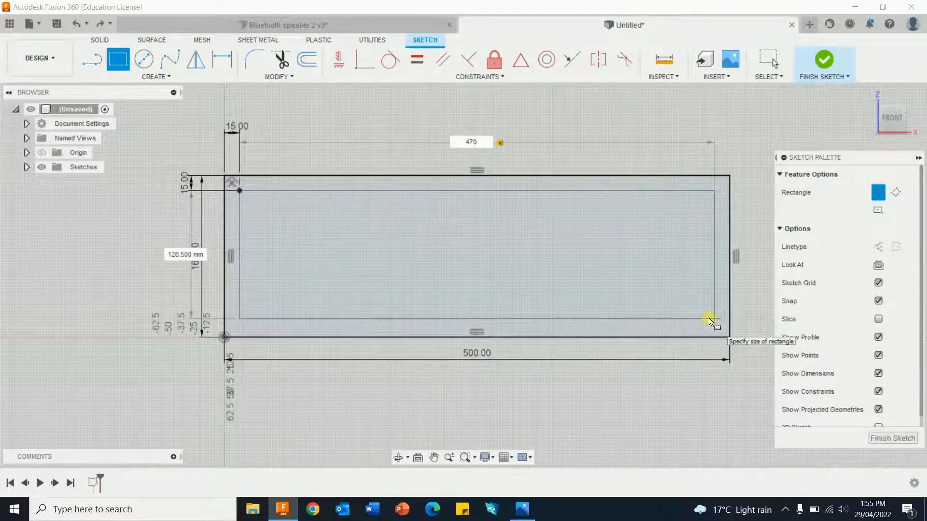
pyautogui.press('Tab')
pyautogui.write('13')
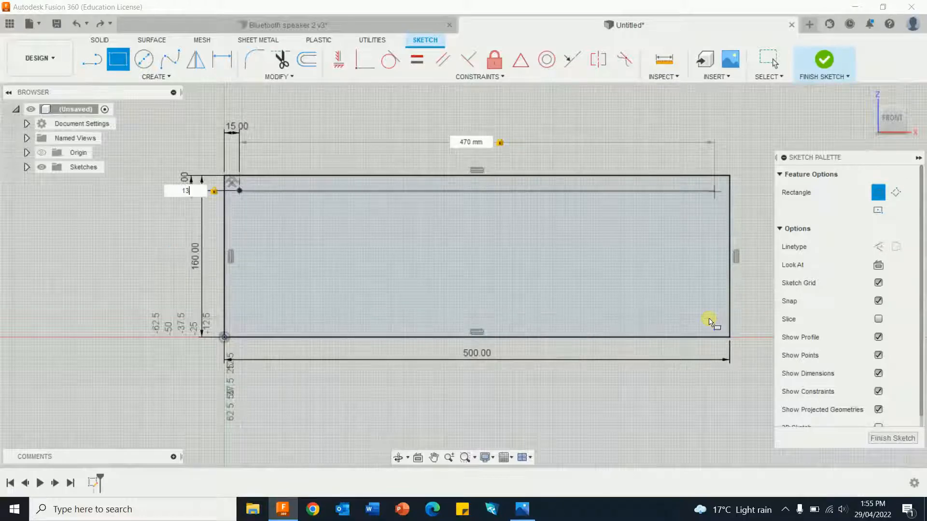
pyautogui.press('Return')
pyautogui.press('Escape')
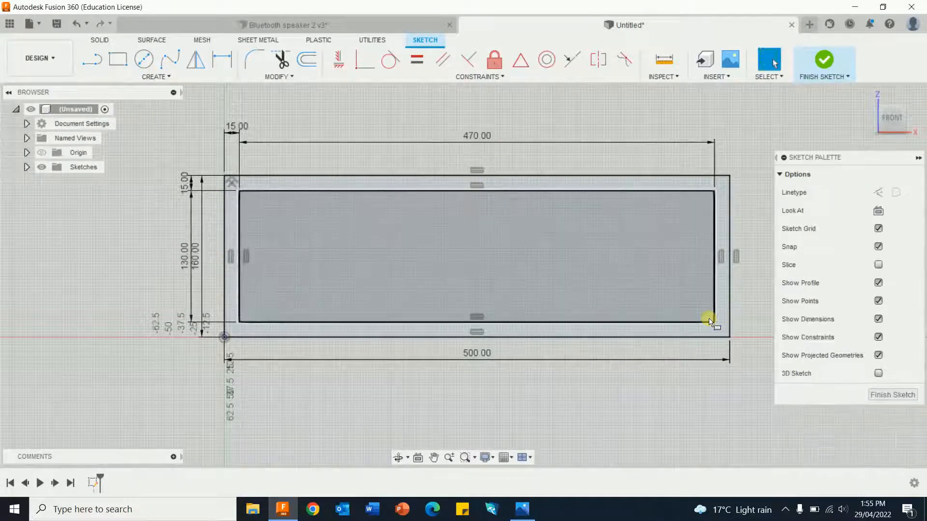
# Switch to Photos, look through the pictures of the finished speaker's back, top and front, and return to the sketch
pyautogui.click(529, 515)
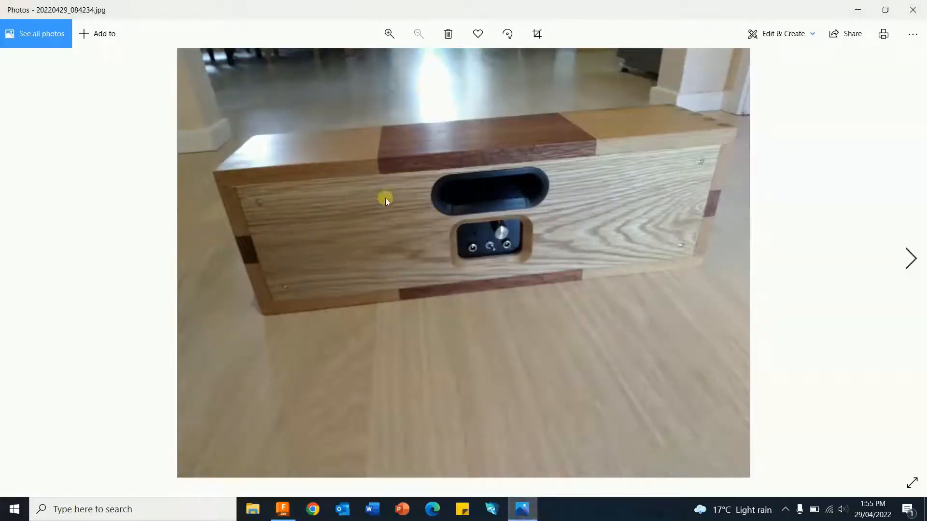
pyautogui.click(906, 263)
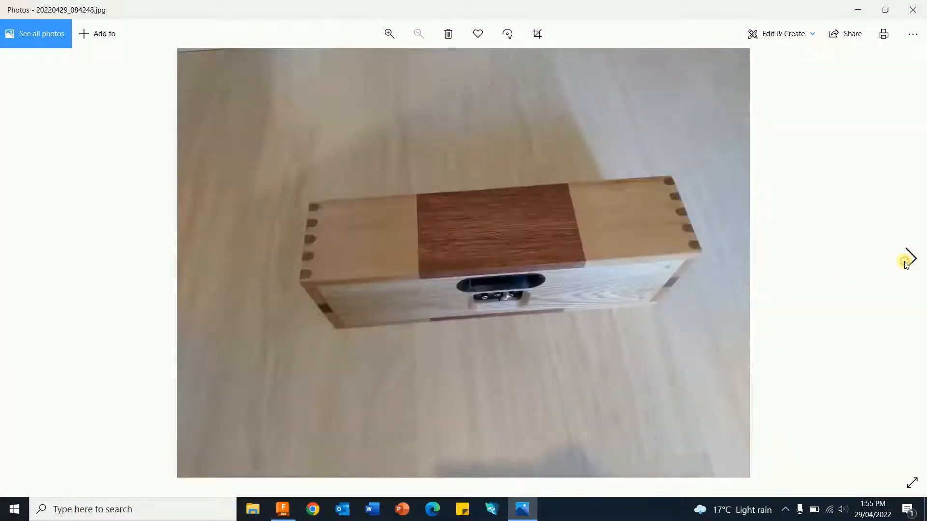
pyautogui.click(906, 263)
pyautogui.click(906, 263)
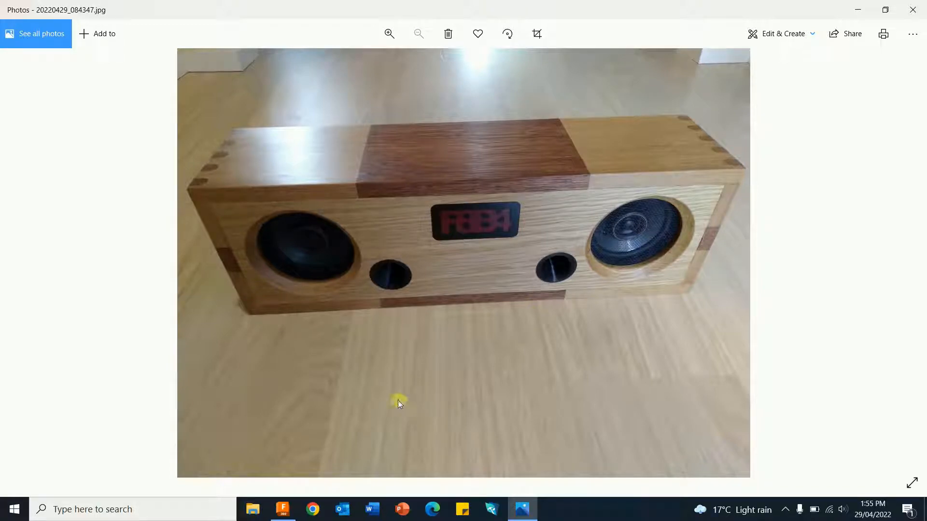
pyautogui.click(858, 11)
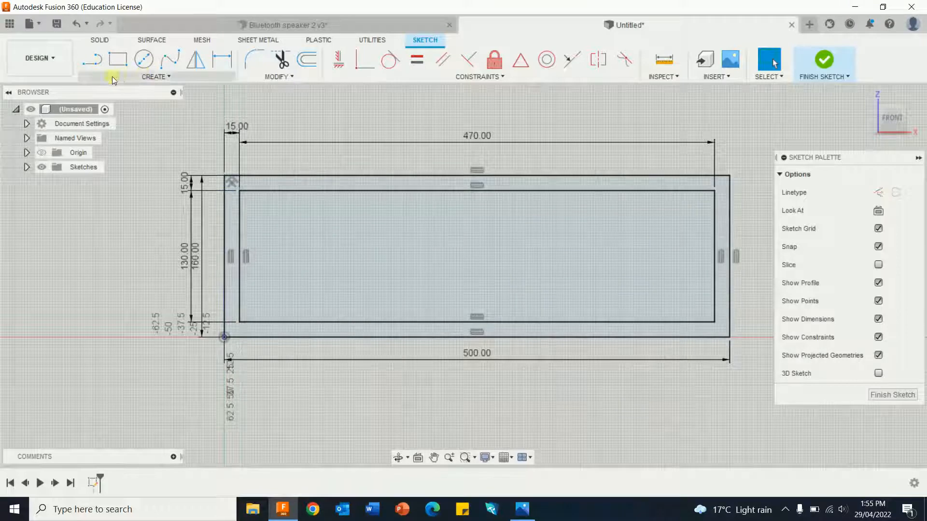
# Draw a 165 mm construction line along the inner rectangle's top edge from its upper-left corner and place its dimension above the sketch
pyautogui.click(93, 63)
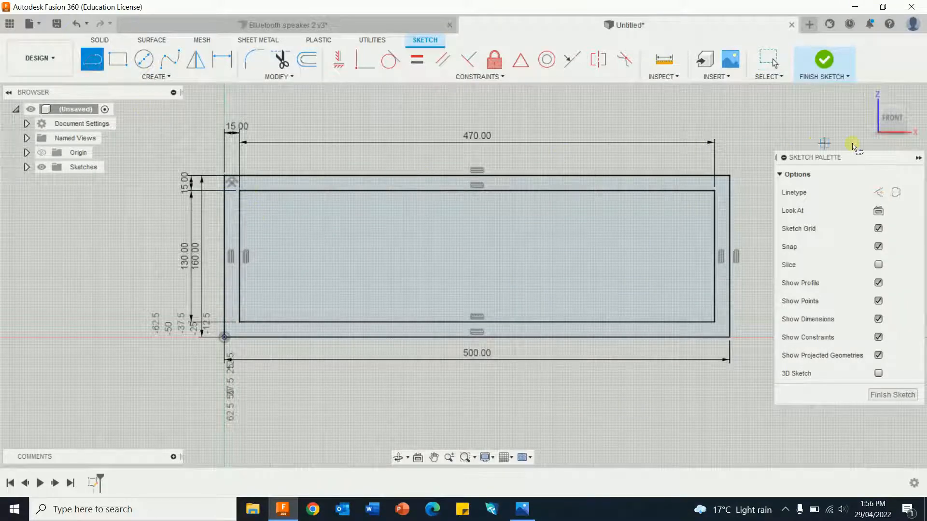
pyautogui.click(878, 192)
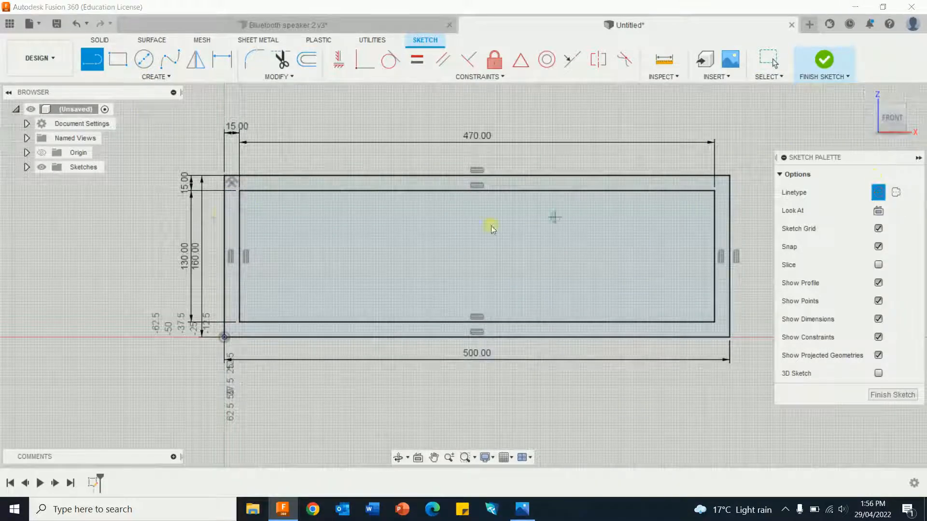
pyautogui.click(240, 192)
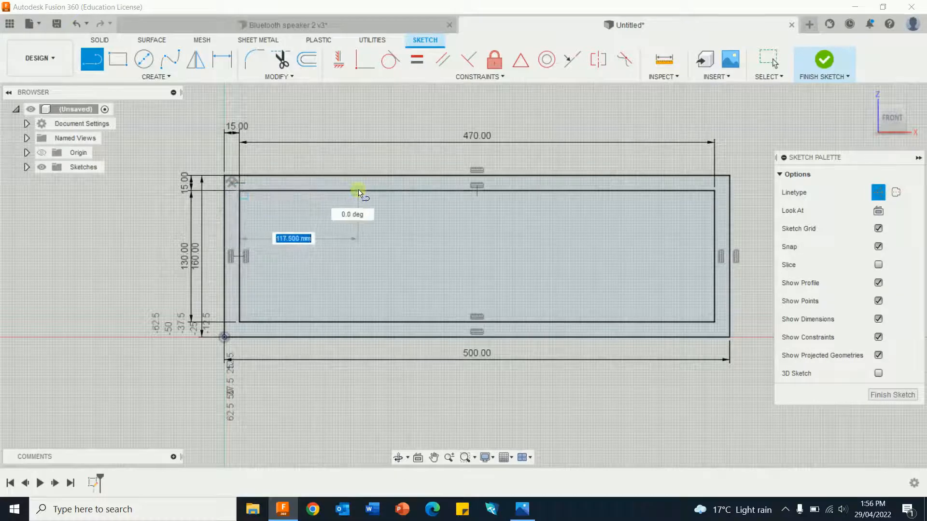
pyautogui.write('165')
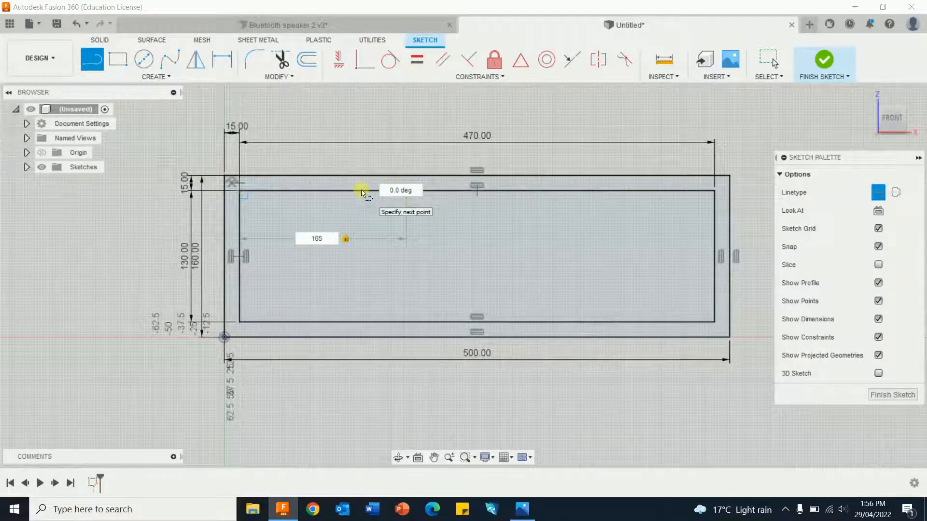
pyautogui.press('Return')
pyautogui.press('Escape')
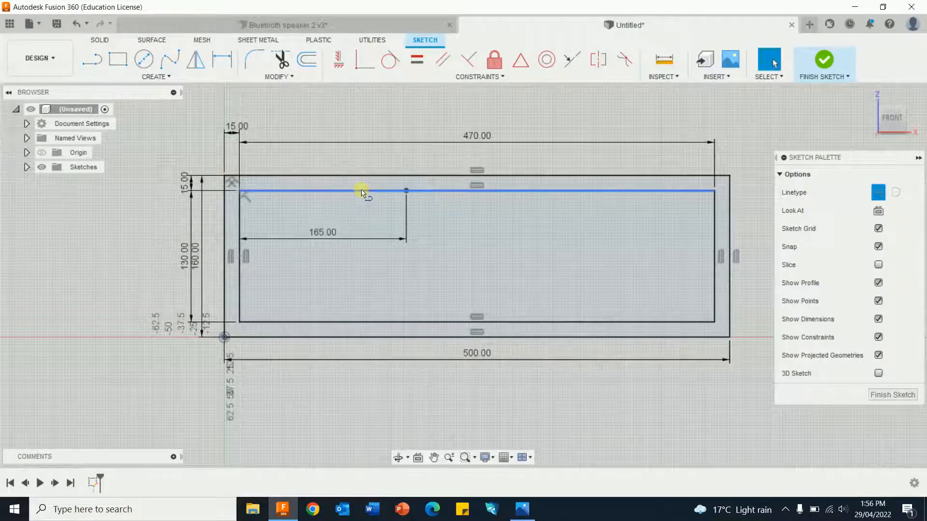
pyautogui.moveTo(326, 229); pyautogui.dragTo(305, 101)
# Draw a 165 mm construction line leftward from the inner rectangle's upper-right corner and move its dimension above the sketch
pyautogui.press('l')
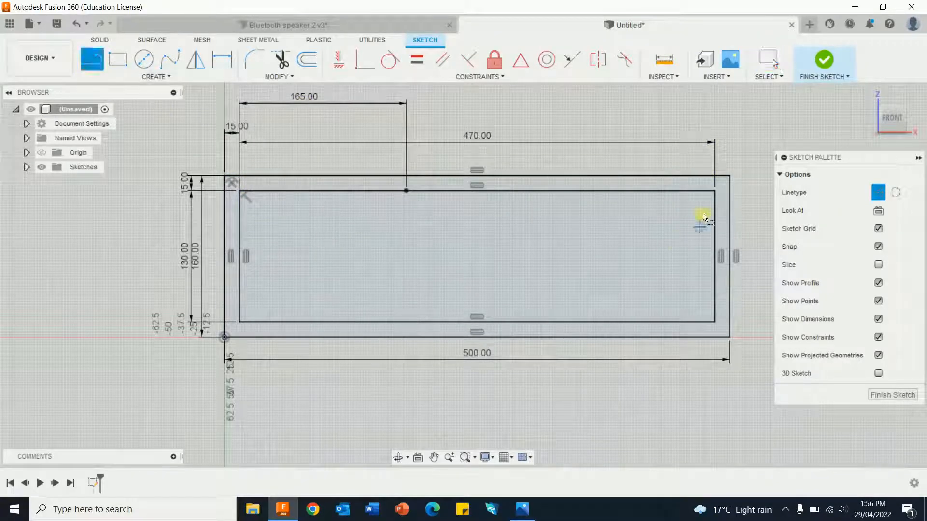
pyautogui.click(710, 194)
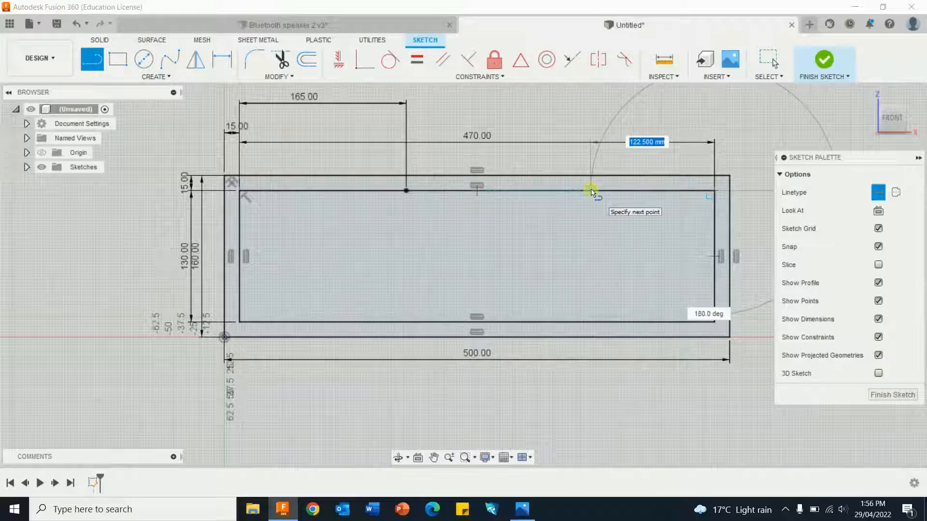
pyautogui.write('165')
pyautogui.press('Return')
pyautogui.press('Escape')
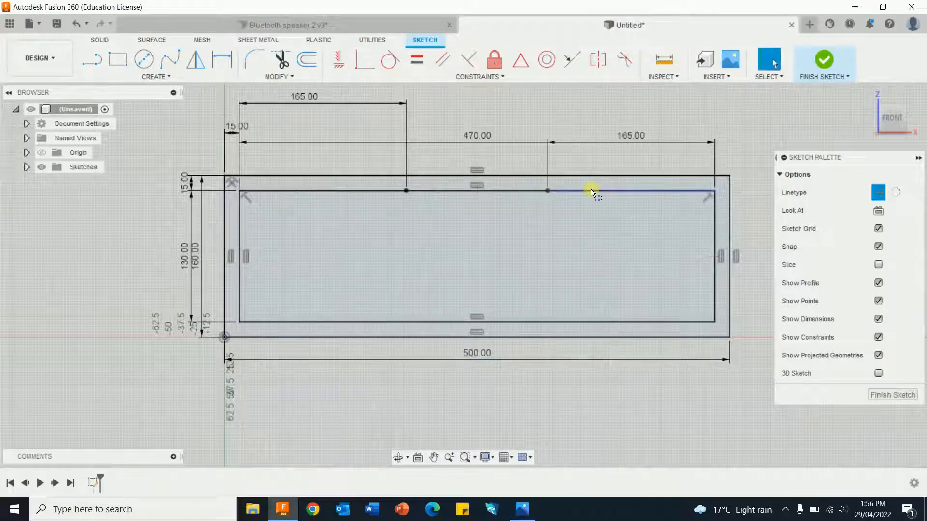
pyautogui.moveTo(624, 140); pyautogui.dragTo(623, 100)
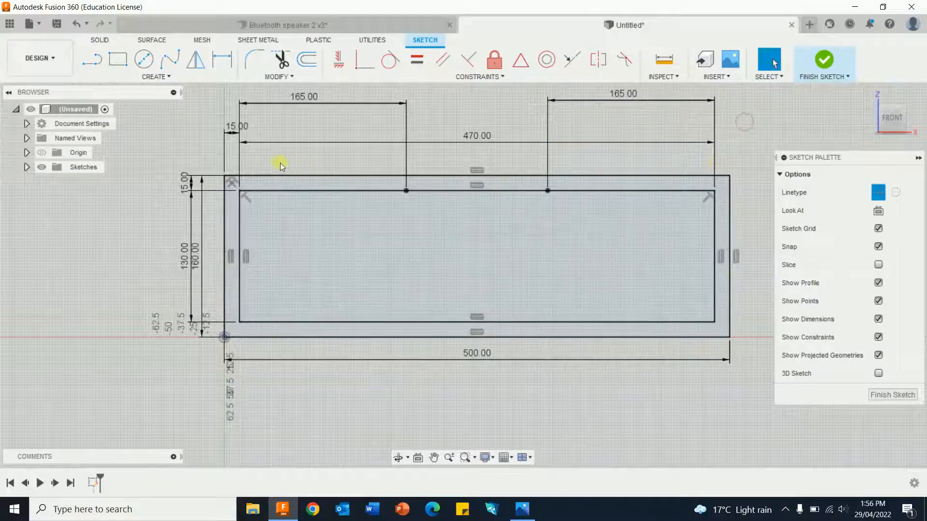
# Sketch a 15 mm wide divider rectangle from the end of the left 165 mm line down to the inner rectangle's bottom edge
pyautogui.click(126, 61)
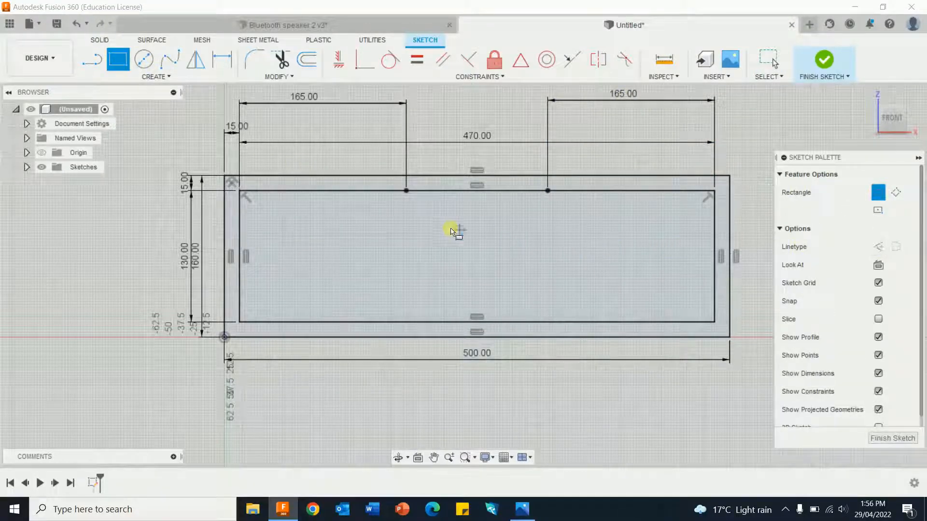
pyautogui.click(406, 191)
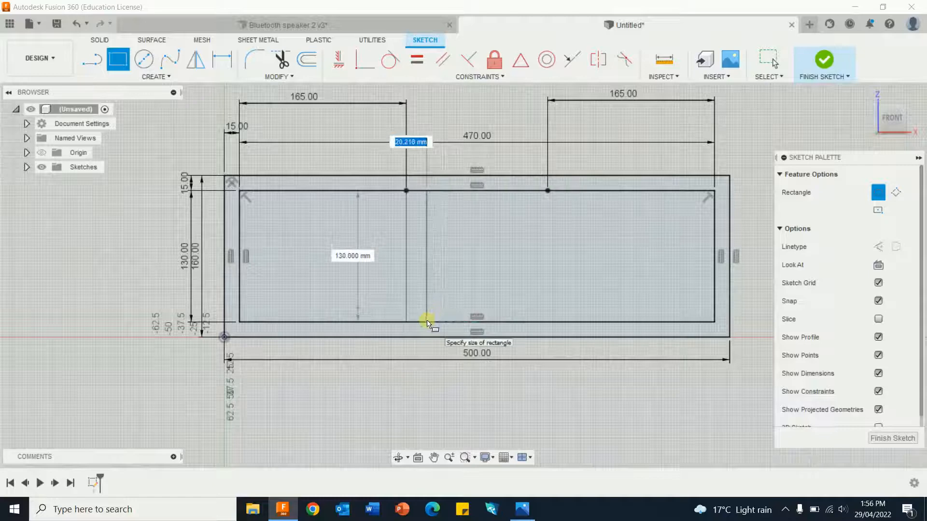
pyautogui.write('15')
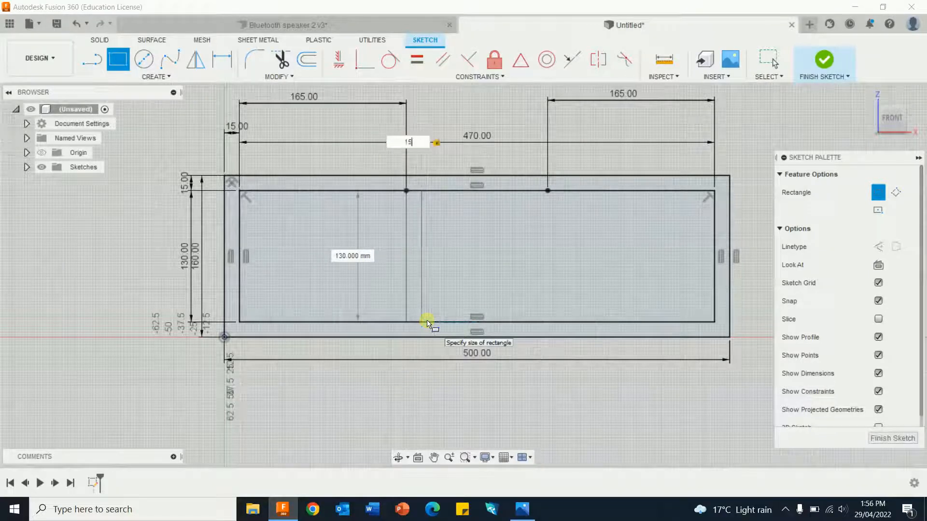
pyautogui.press('Return')
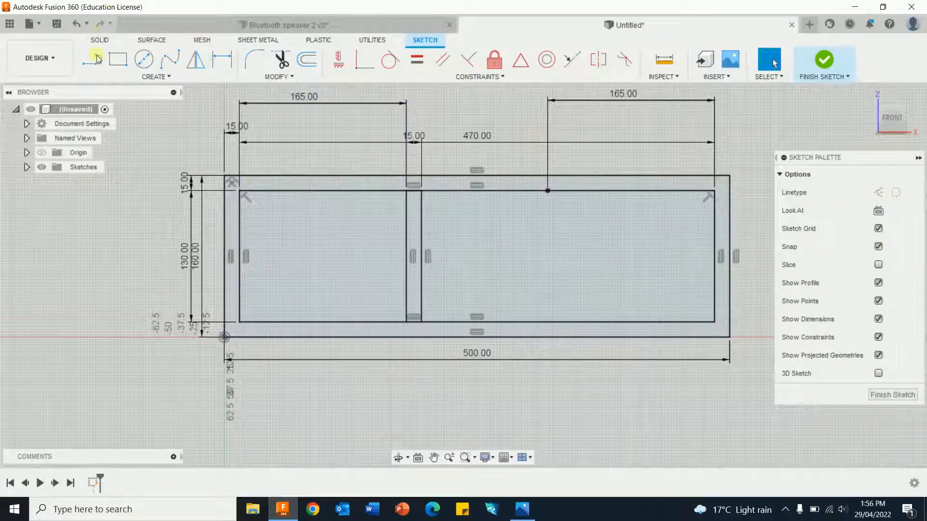
# Sketch a second 15 mm wide divider leftward from the end of the right 165 mm line to the inner bottom edge and finish the sketch
pyautogui.click(117, 59)
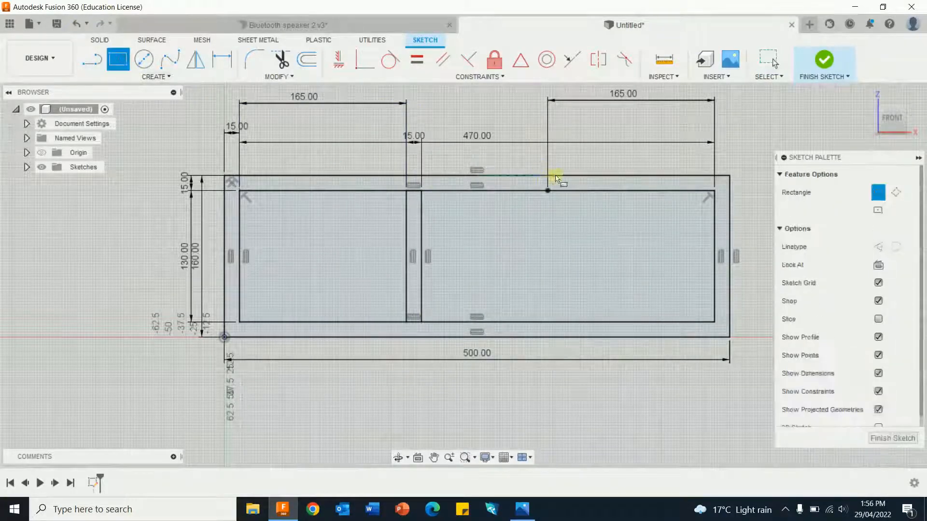
pyautogui.click(547, 207)
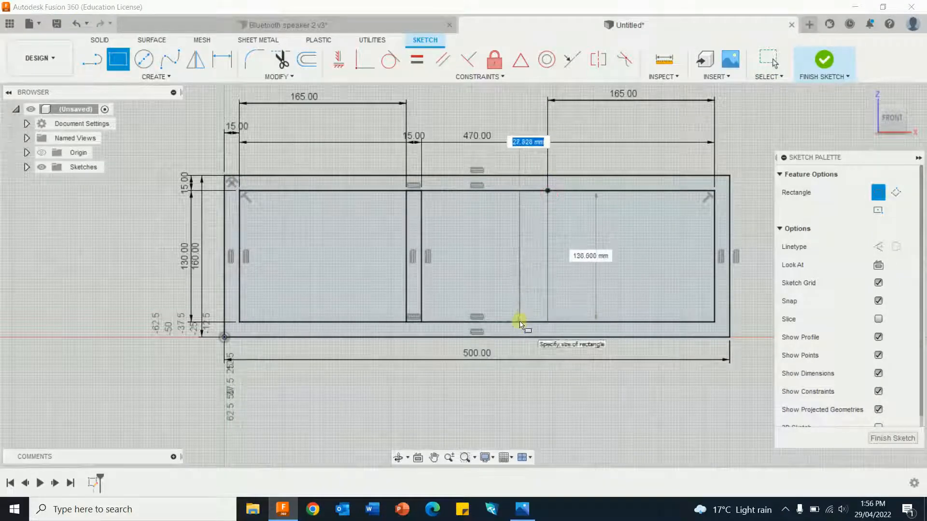
pyautogui.write('15')
pyautogui.press('Return')
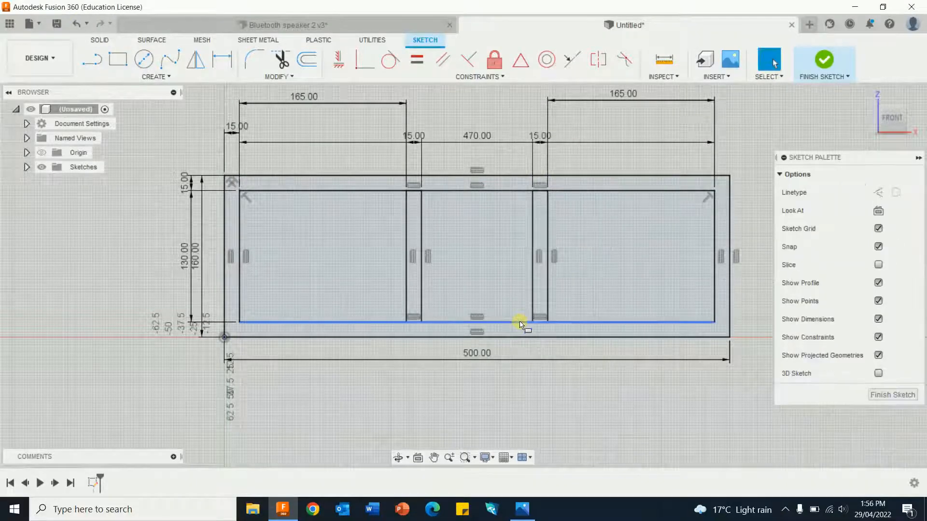
pyautogui.click(832, 60)
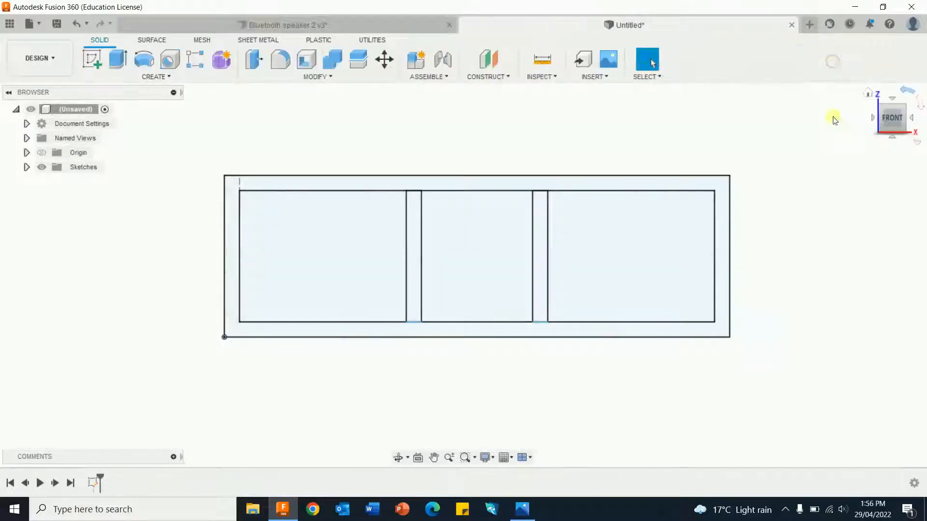
# Extrude the outer frame and both divider profiles together 125 mm toward the back as a new body
pyautogui.keyDown('shift'); pyautogui.moveTo(854, 281); pyautogui.dragTo(796, 279, button='middle'); pyautogui.keyUp('shift')
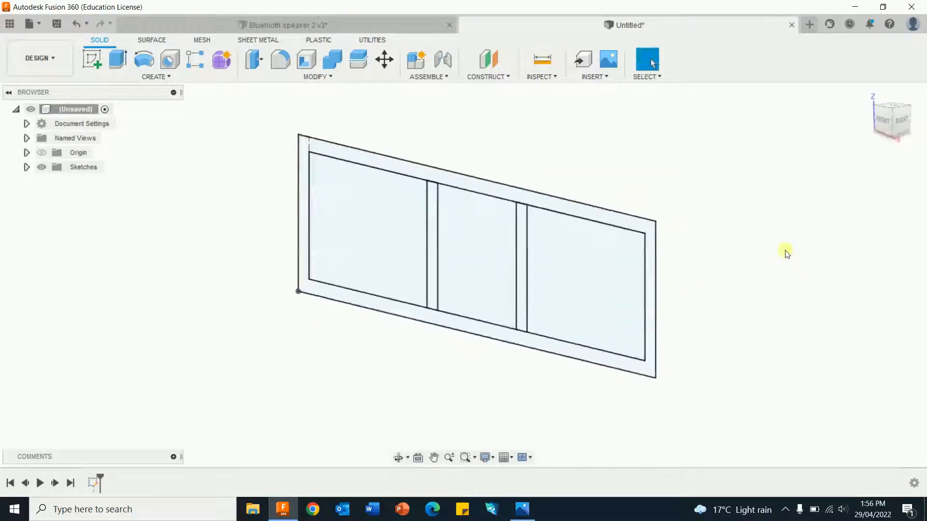
pyautogui.rightClick(772, 201)
pyautogui.click(820, 179)
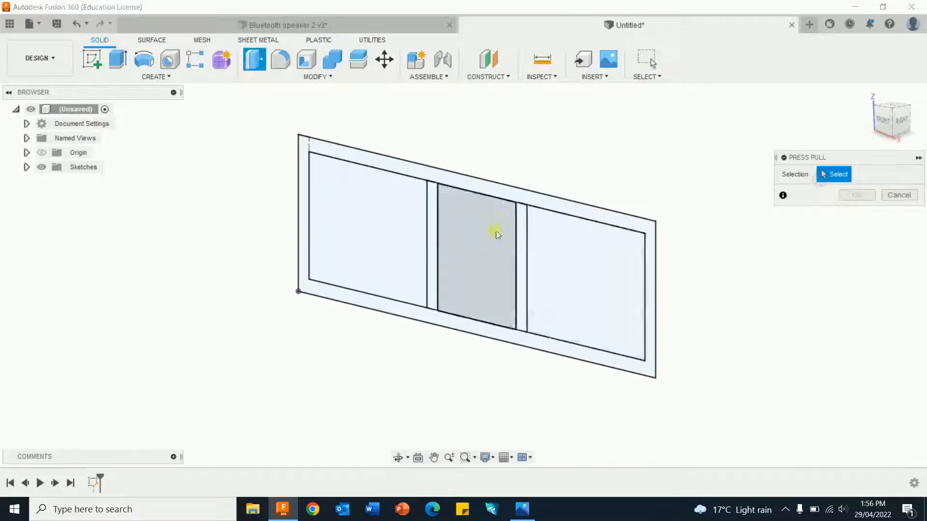
pyautogui.click(514, 193)
pyautogui.click(521, 229)
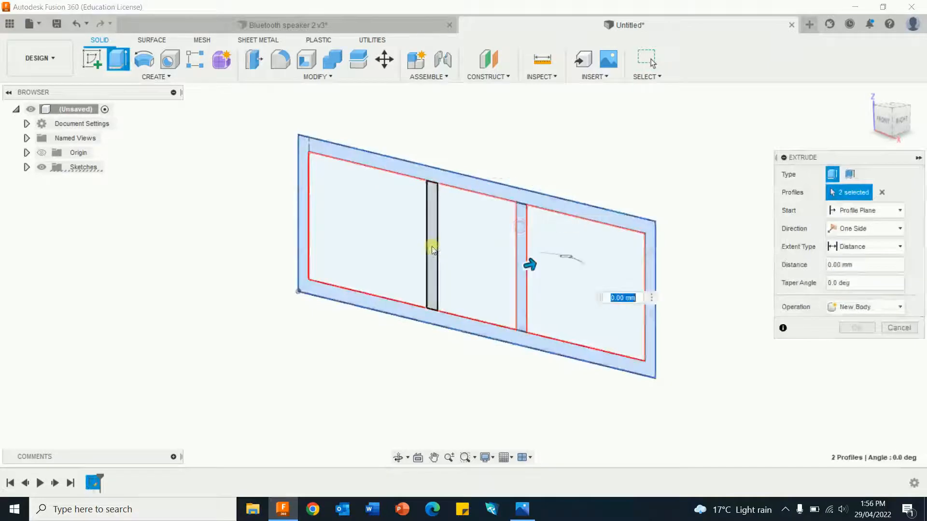
pyautogui.click(432, 249)
pyautogui.moveTo(440, 245); pyautogui.dragTo(478, 266)
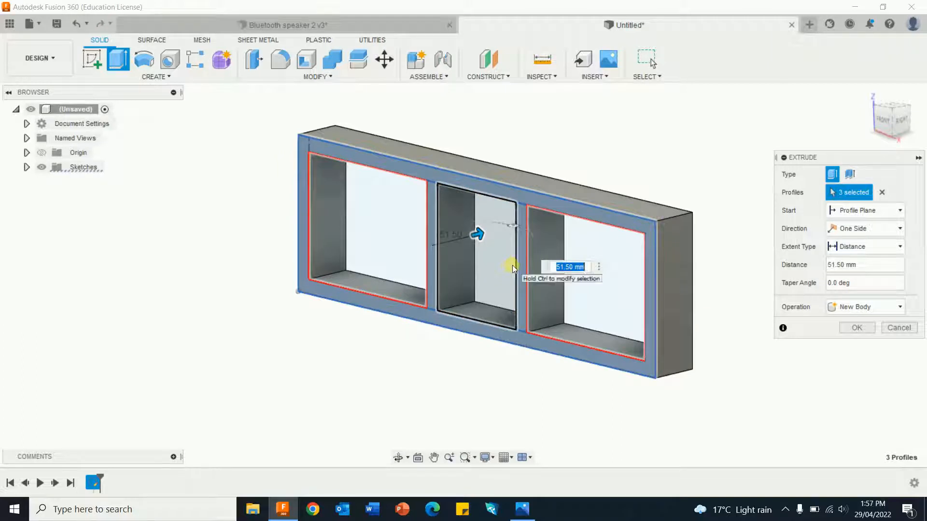
pyautogui.write('125')
pyautogui.press('Return')
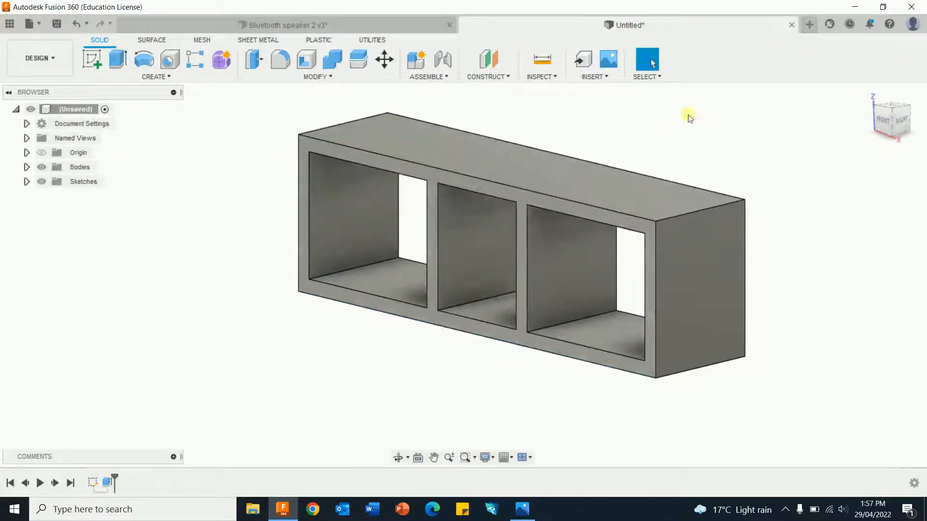
# Switch to Photos to check the front picture of the finished speaker, and return to the Fusion 360 model
pyautogui.click(867, 94)
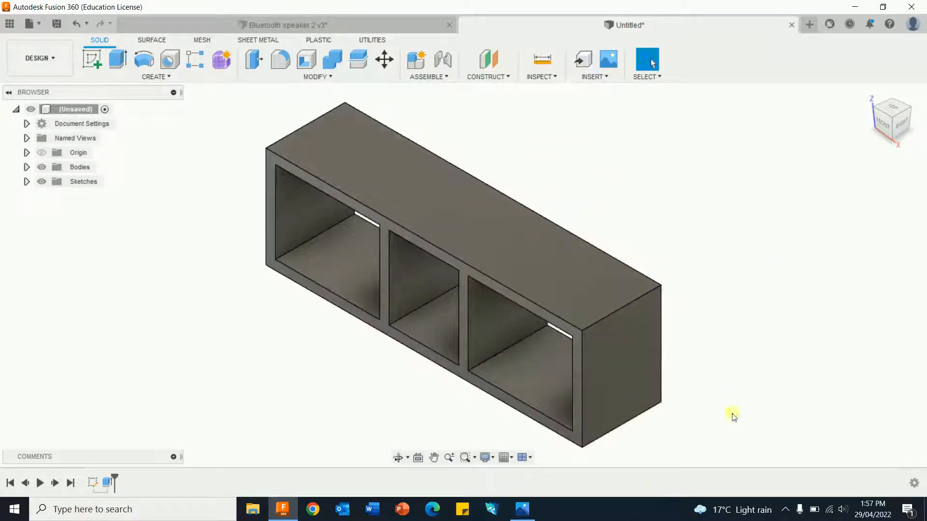
pyautogui.click(524, 511)
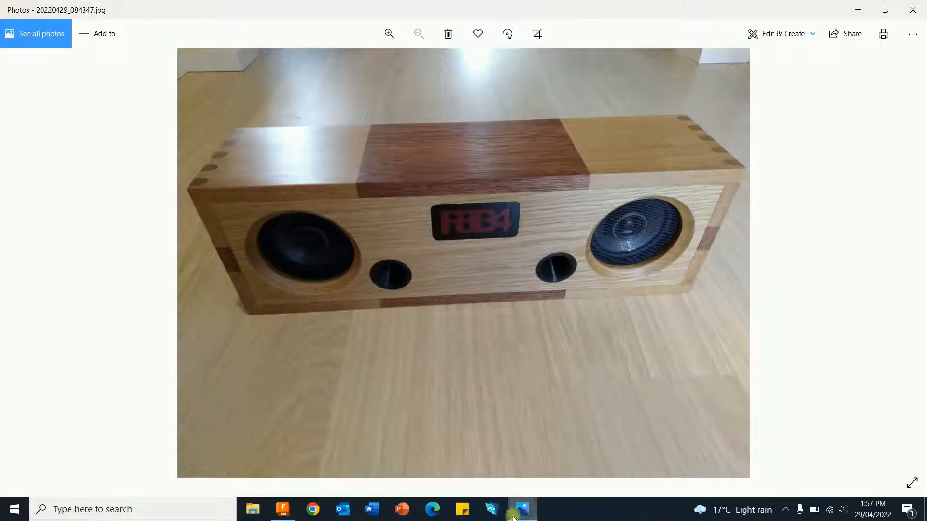
pyautogui.click(283, 509)
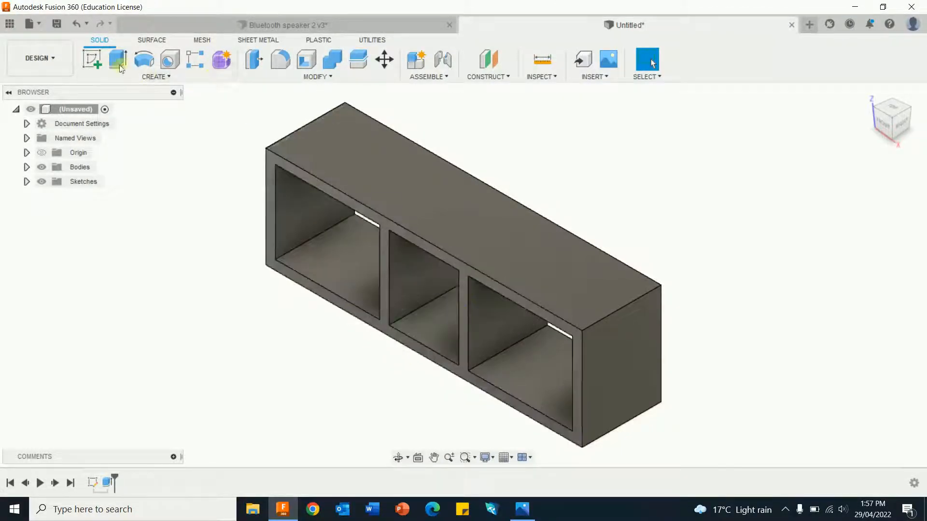
# Sketch rectangles over the front ends of both dividers on the enclosure's front face and finish the sketch
pyautogui.click(89, 59)
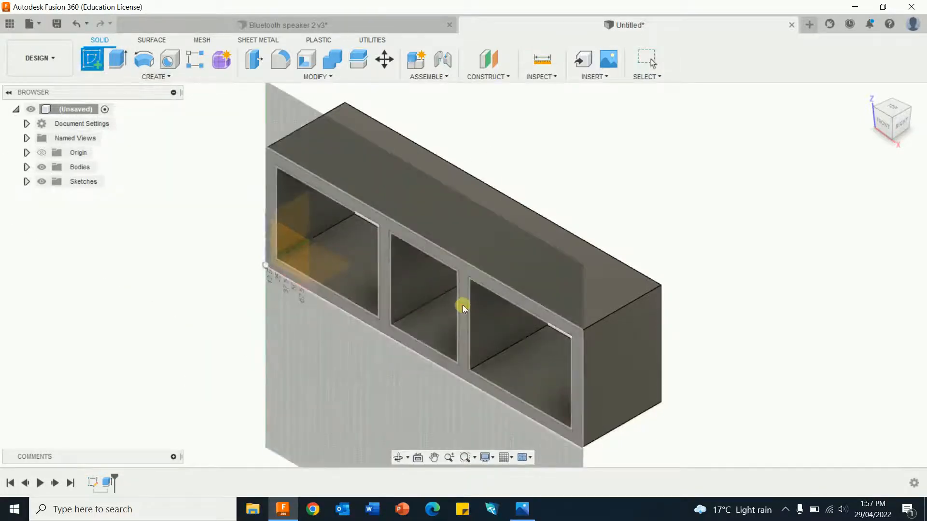
pyautogui.click(462, 305)
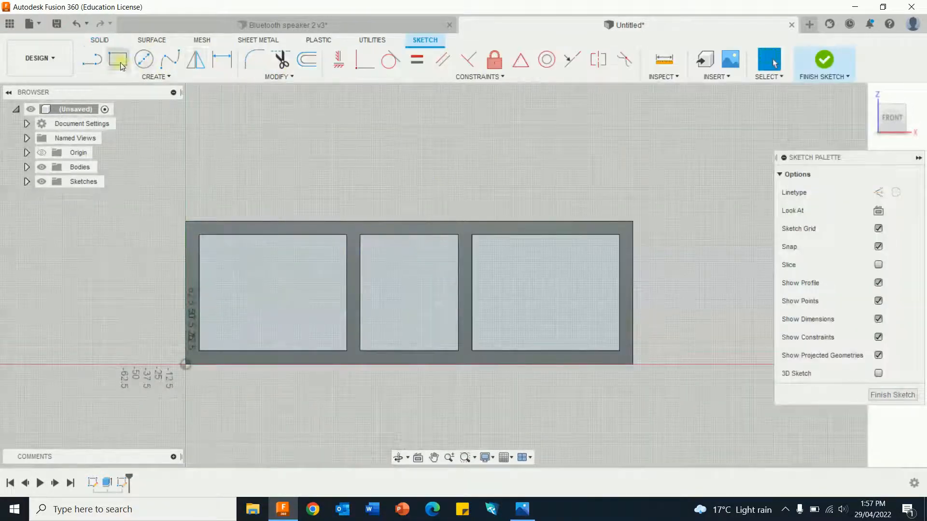
pyautogui.click(118, 60)
pyautogui.click(350, 233)
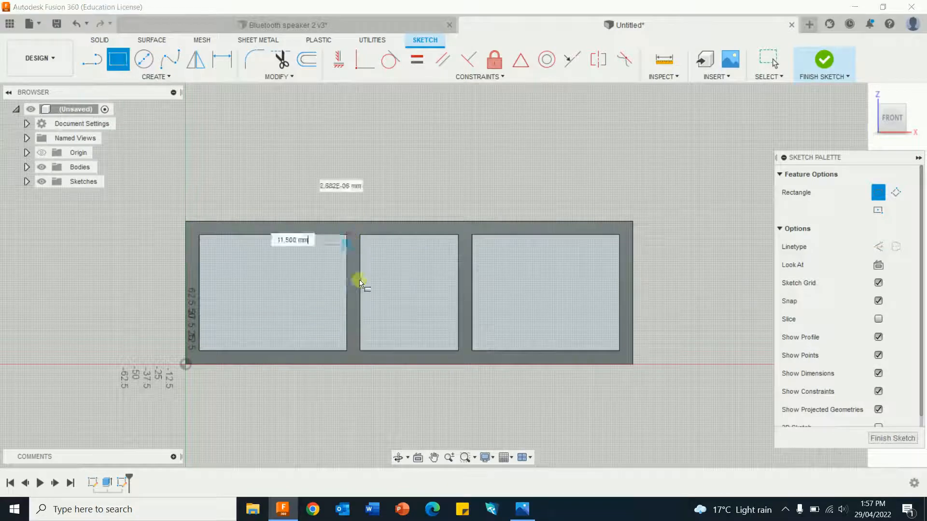
pyautogui.click(360, 348)
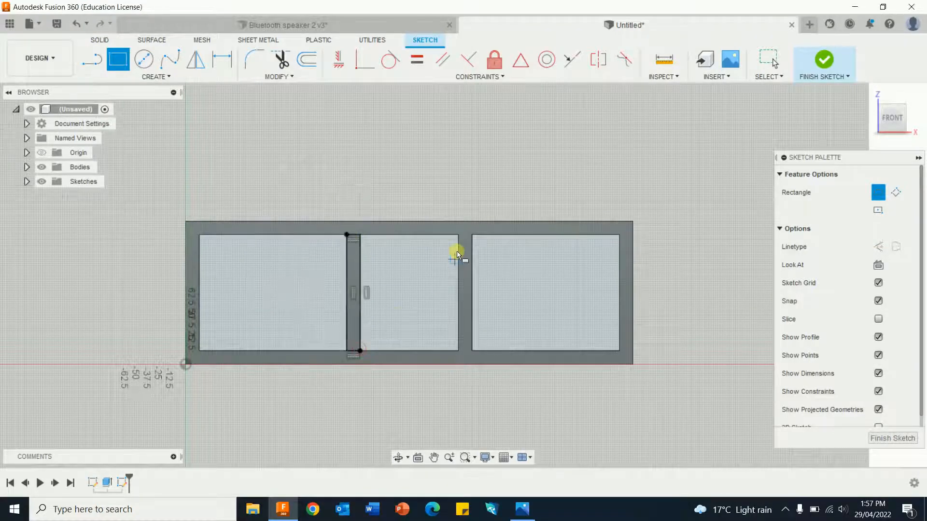
pyautogui.click(459, 235)
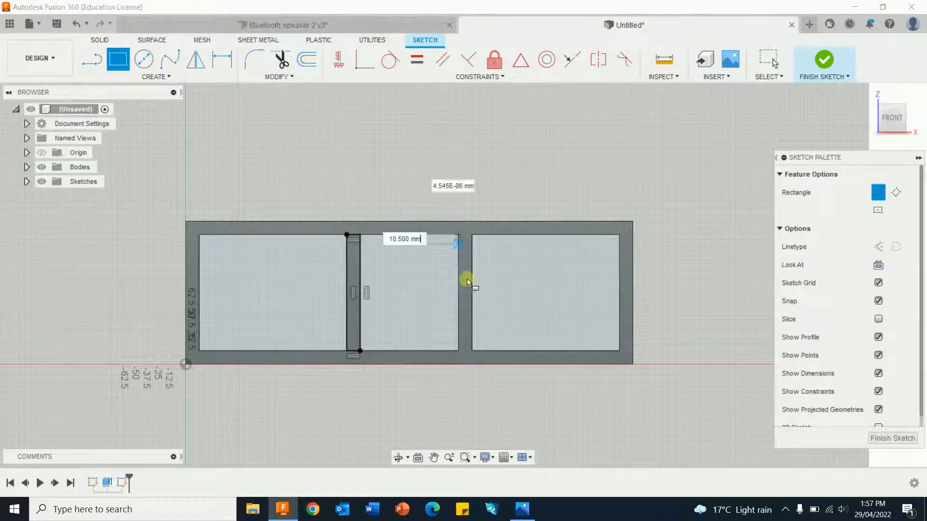
pyautogui.click(472, 351)
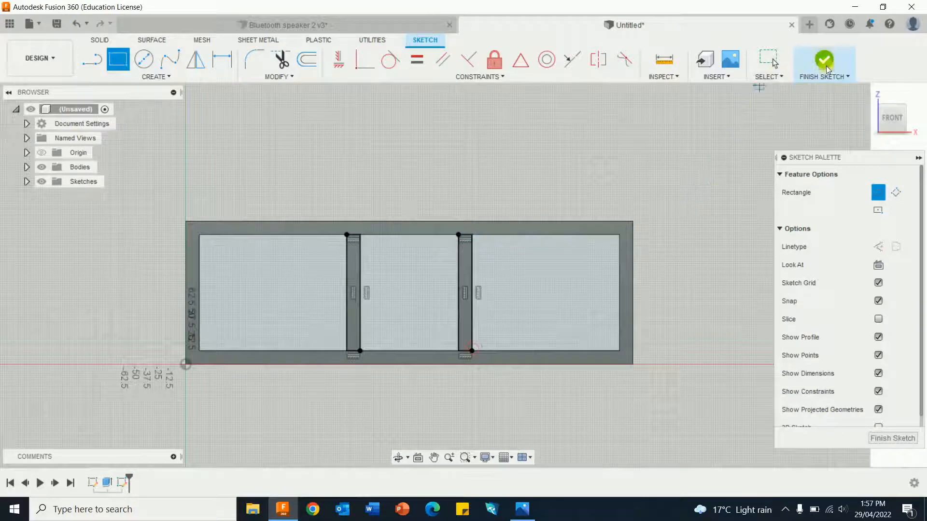
pyautogui.click(825, 63)
# Cut both divider profiles 15 mm into the enclosure from the front face
pyautogui.rightClick(715, 171)
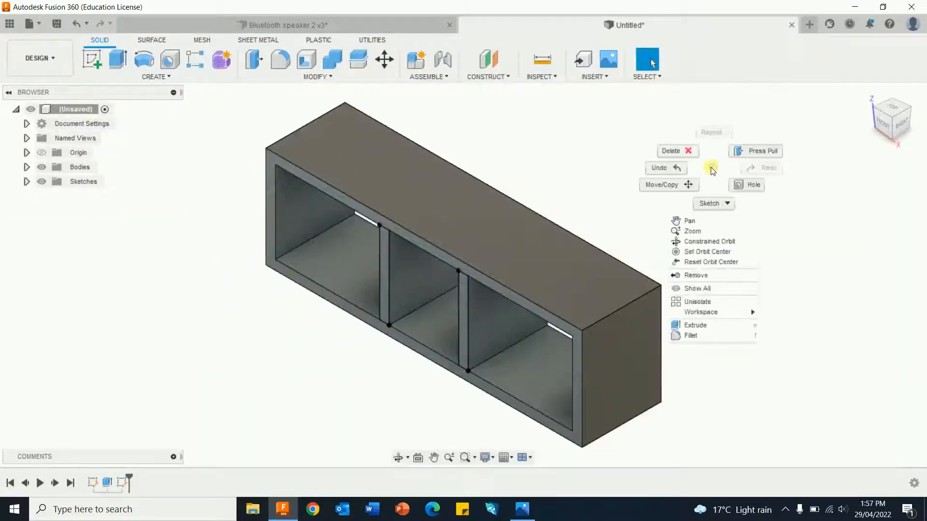
pyautogui.click(758, 149)
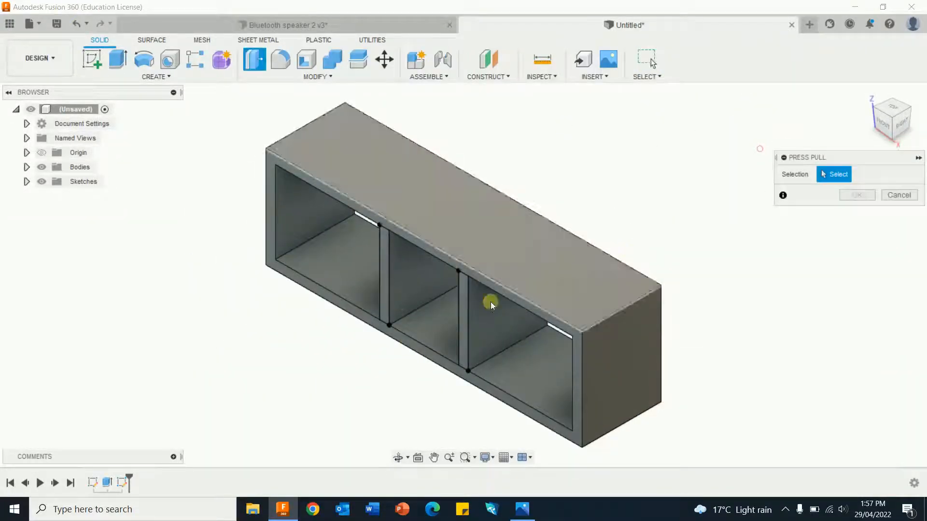
pyautogui.click(381, 296)
pyautogui.click(462, 322)
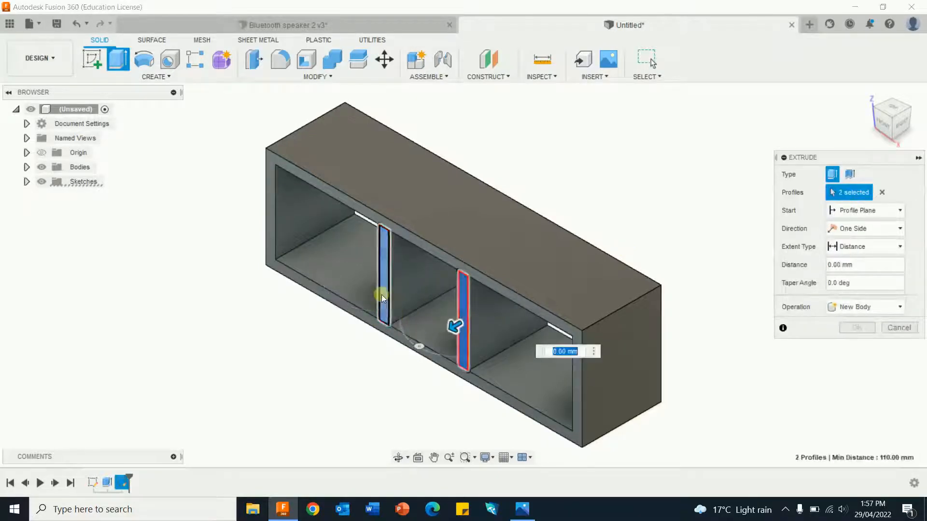
pyautogui.moveTo(434, 322); pyautogui.dragTo(476, 330)
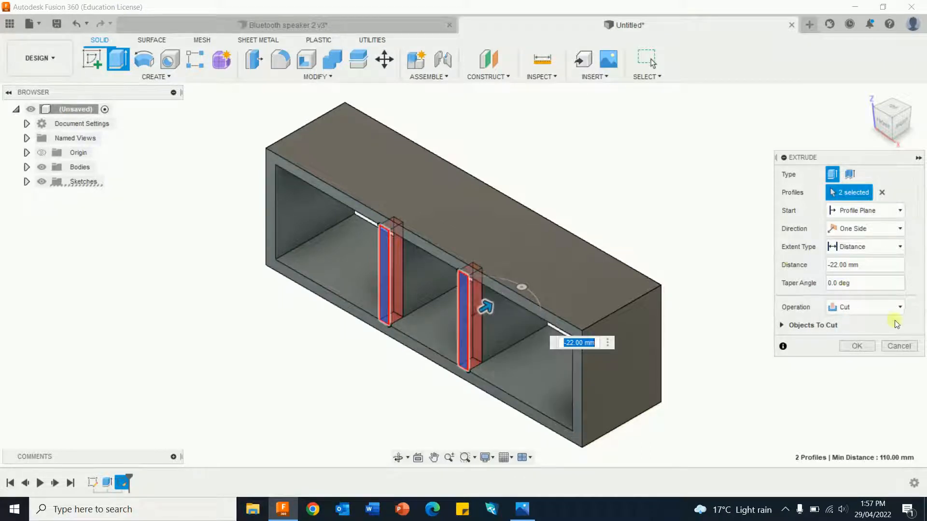
pyautogui.write('-15')
pyautogui.press('Return')
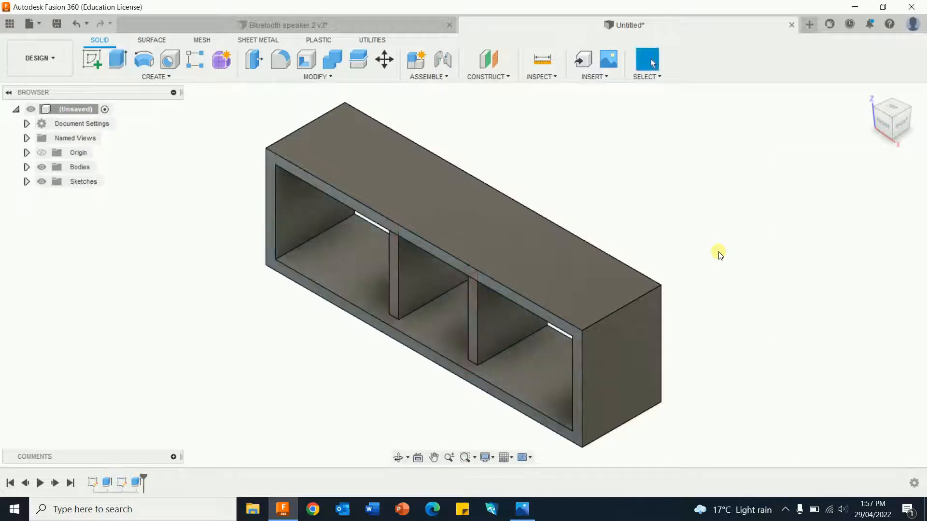
# Sketch rectangles over the rear ends of both dividers on the enclosure's back face and finish the sketch
pyautogui.keyDown('shift'); pyautogui.moveTo(832, 197); pyautogui.dragTo(722, 170, button='middle'); pyautogui.keyUp('shift')
pyautogui.click(99, 64)
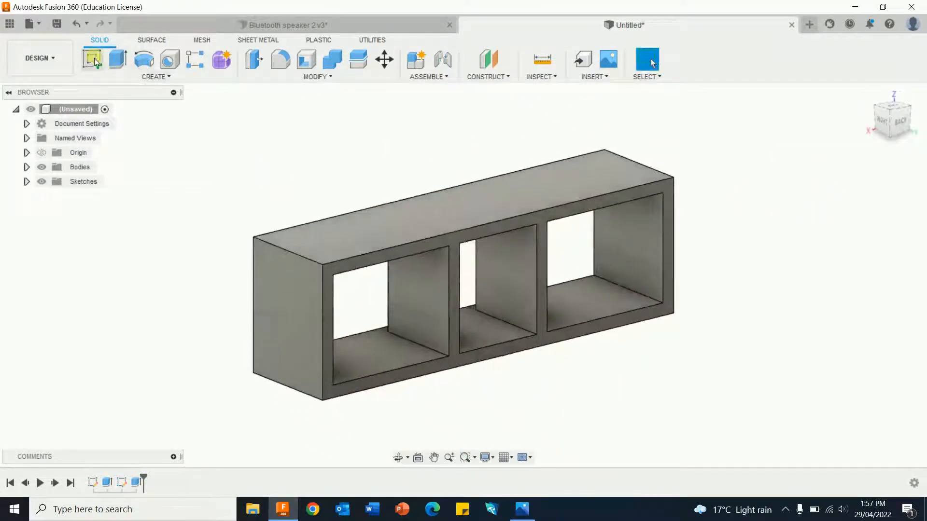
pyautogui.click(427, 332)
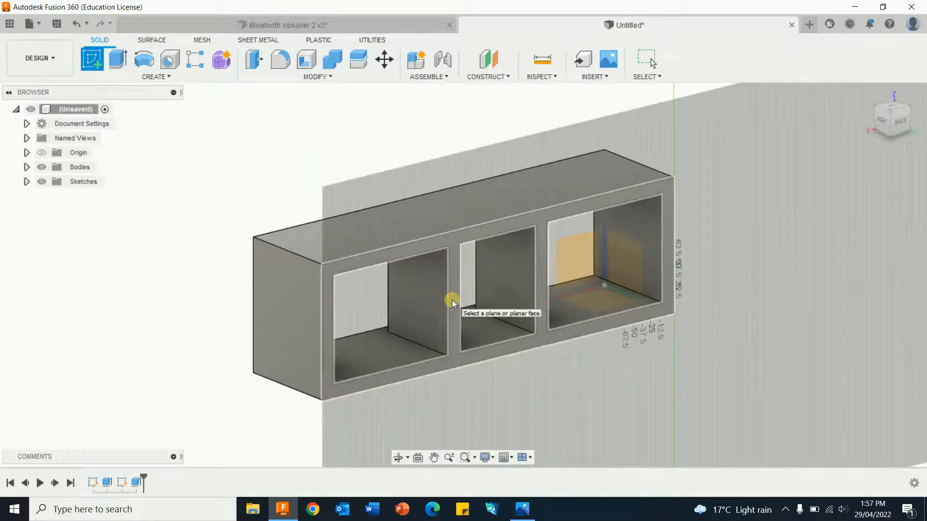
pyautogui.click(452, 300)
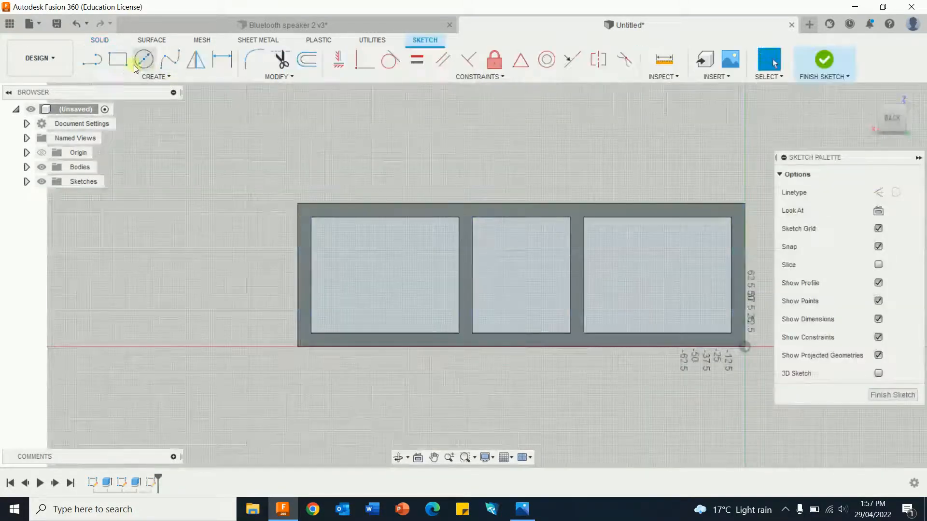
pyautogui.press('r')
pyautogui.click(459, 213)
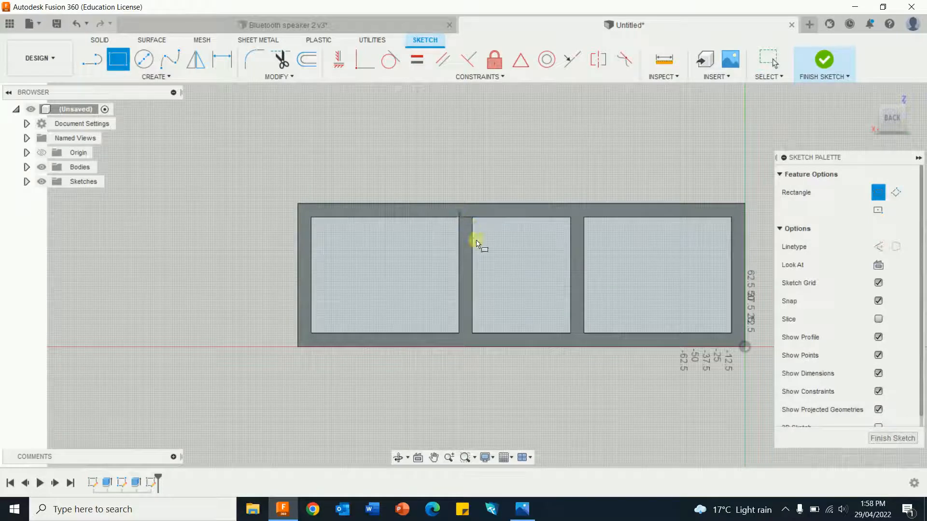
pyautogui.click(474, 332)
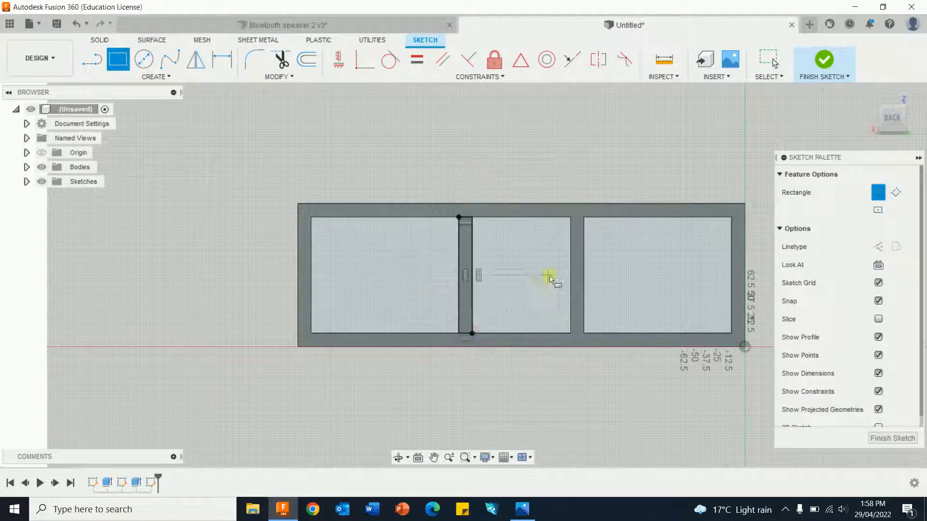
pyautogui.click(571, 219)
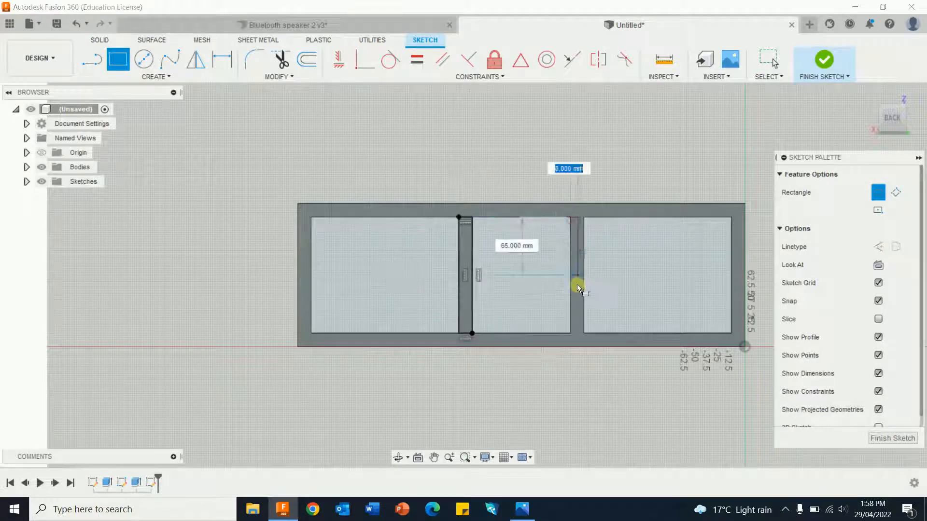
pyautogui.click(583, 333)
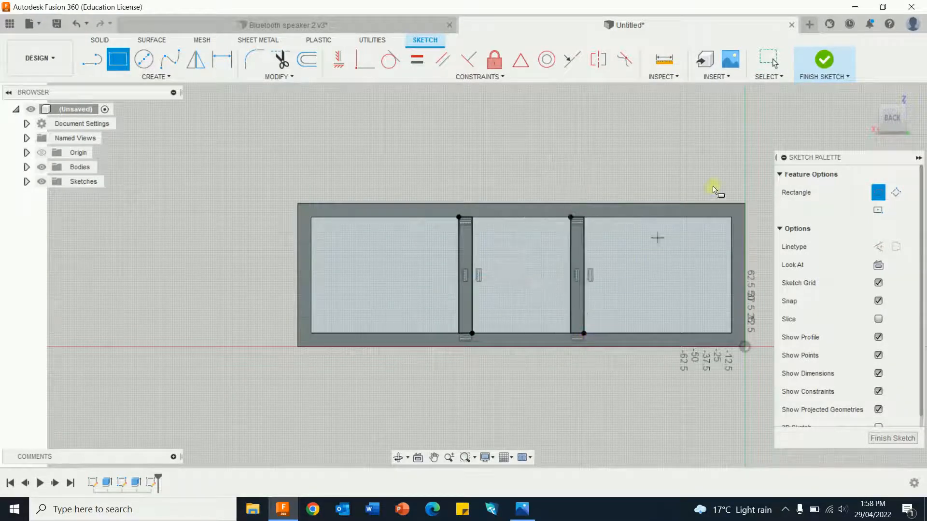
pyautogui.click(825, 66)
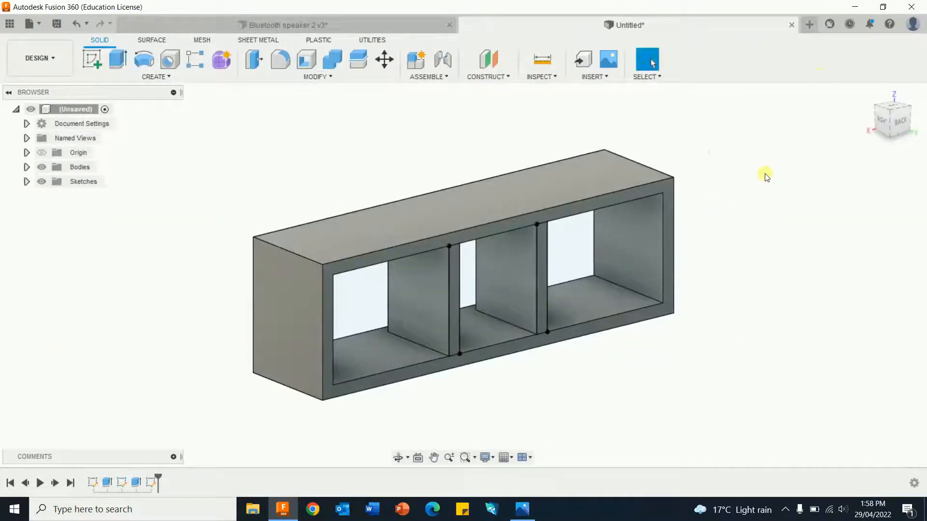
# Cut both divider profiles into the enclosure from the back face, to the same depth as the front recess
pyautogui.rightClick(765, 177)
pyautogui.click(812, 155)
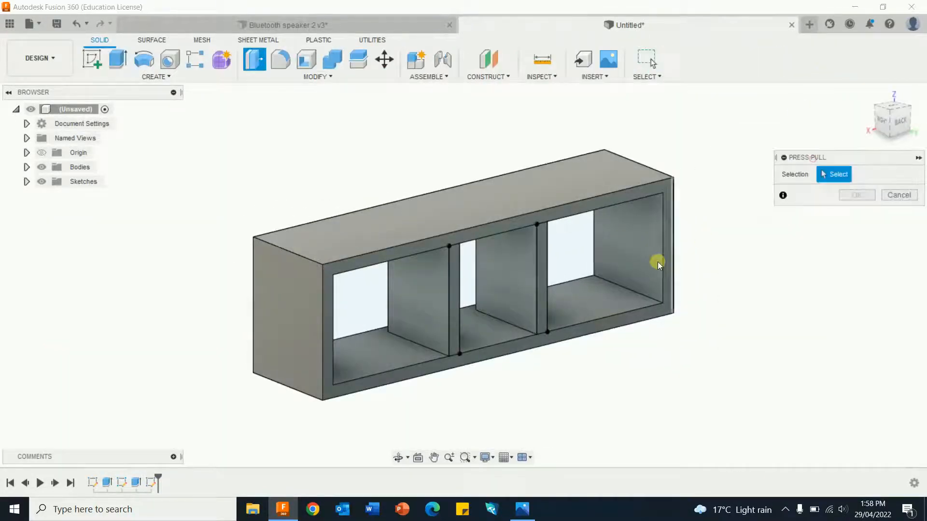
pyautogui.click(540, 281)
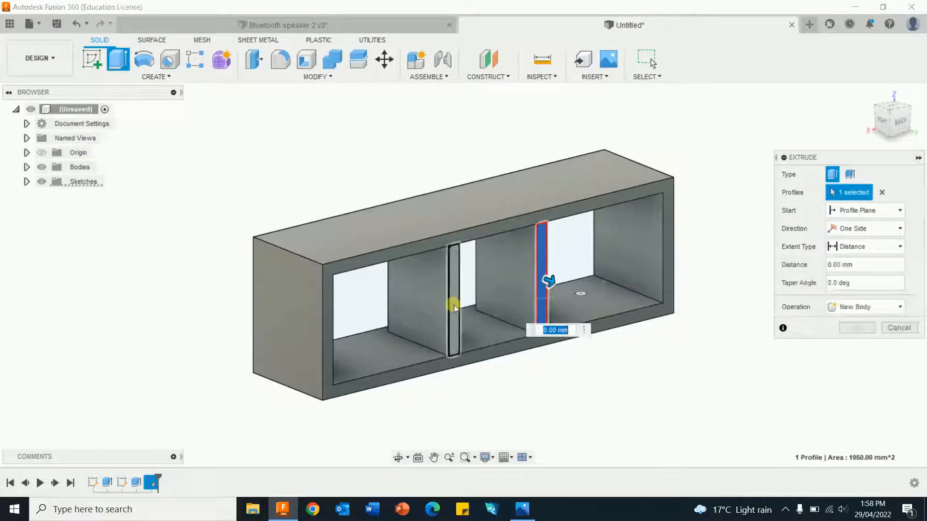
pyautogui.click(453, 305)
pyautogui.moveTo(465, 303); pyautogui.dragTo(445, 298)
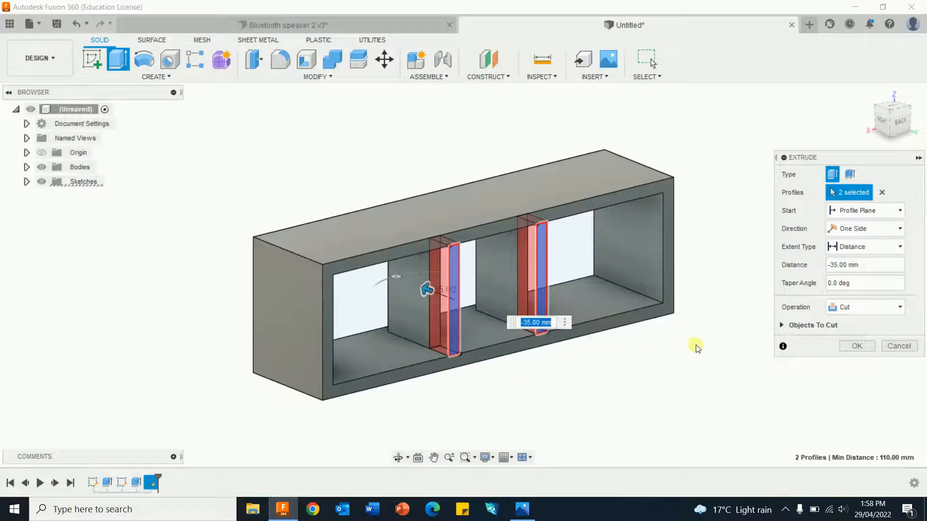
pyautogui.press('Return')
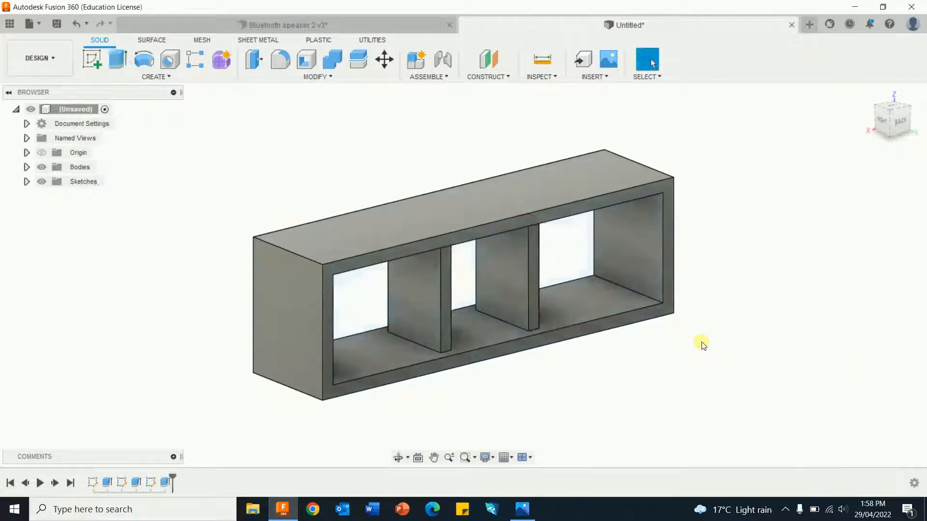
# Sketch a rectangle over the full inner opening on the enclosure's front face and finish the sketch
pyautogui.click(867, 94)
pyautogui.keyDown('shift'); pyautogui.moveTo(778, 274); pyautogui.dragTo(793, 242, button='middle'); pyautogui.keyUp('shift')
pyautogui.click(92, 60)
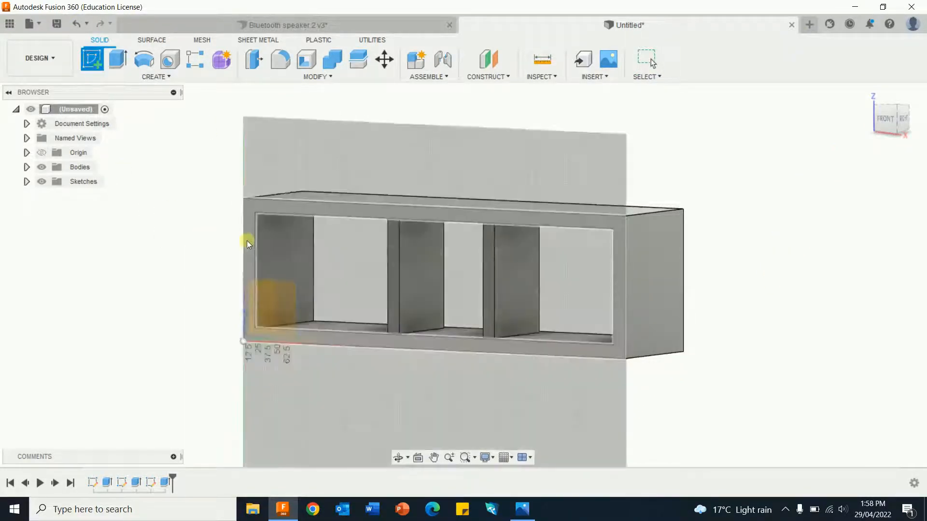
pyautogui.click(250, 239)
pyautogui.moveTo(524, 180); pyautogui.dragTo(296, 157, button='middle')
pyautogui.click(118, 63)
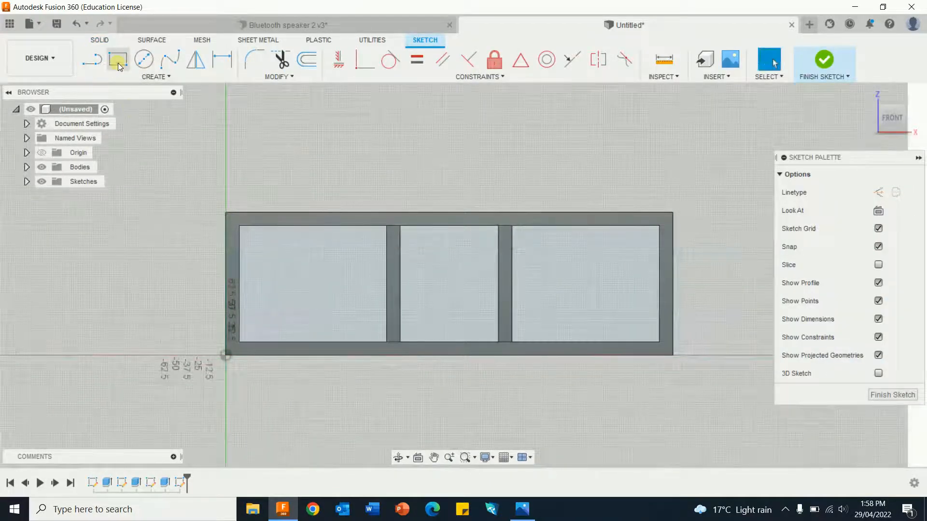
pyautogui.click(240, 228)
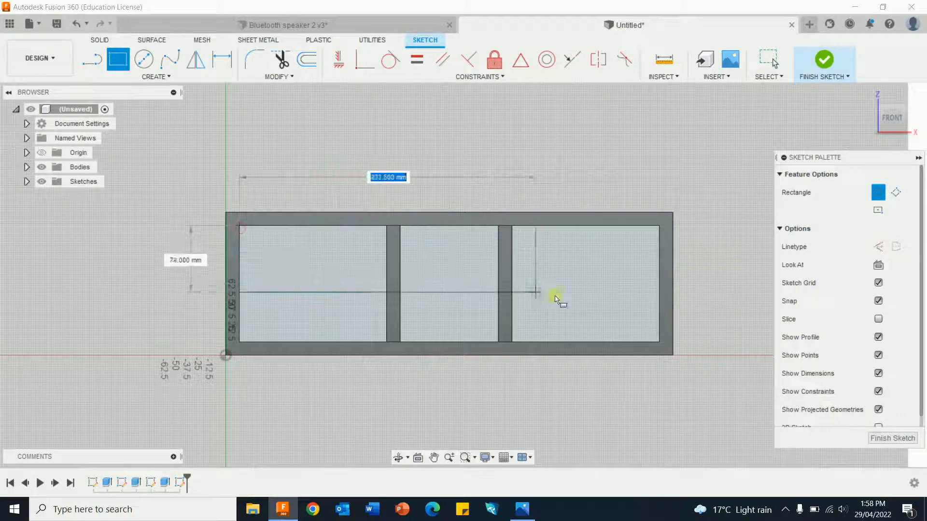
pyautogui.click(659, 342)
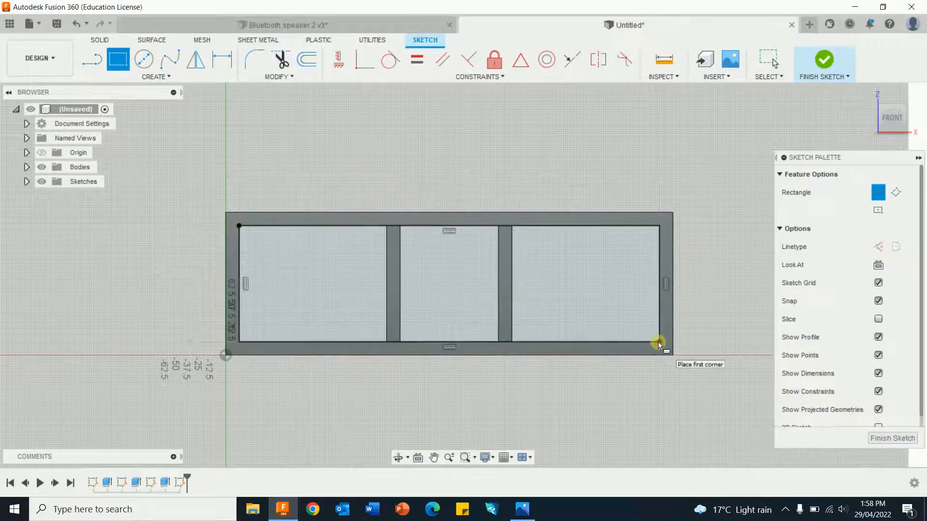
pyautogui.click(822, 62)
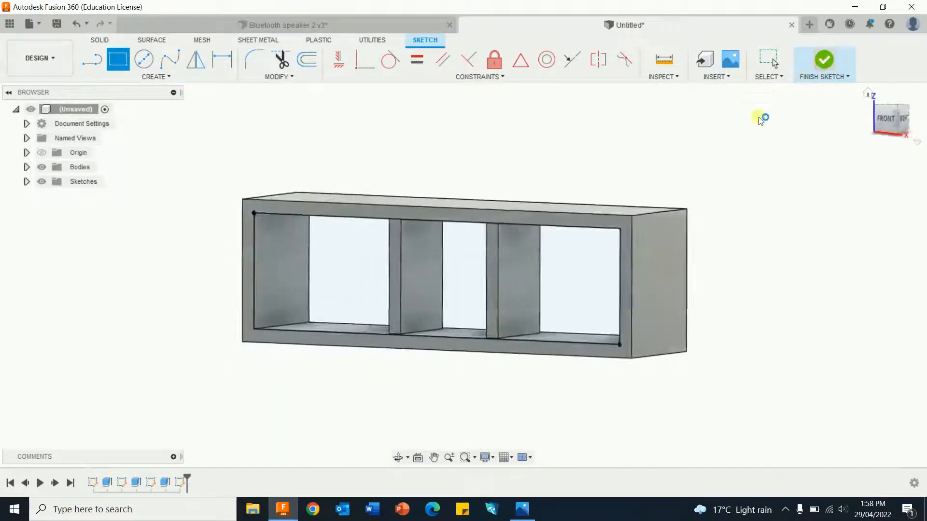
# Extrude the front opening's profile 15 mm into the enclosure as a new body to form the front panel
pyautogui.rightClick(754, 137)
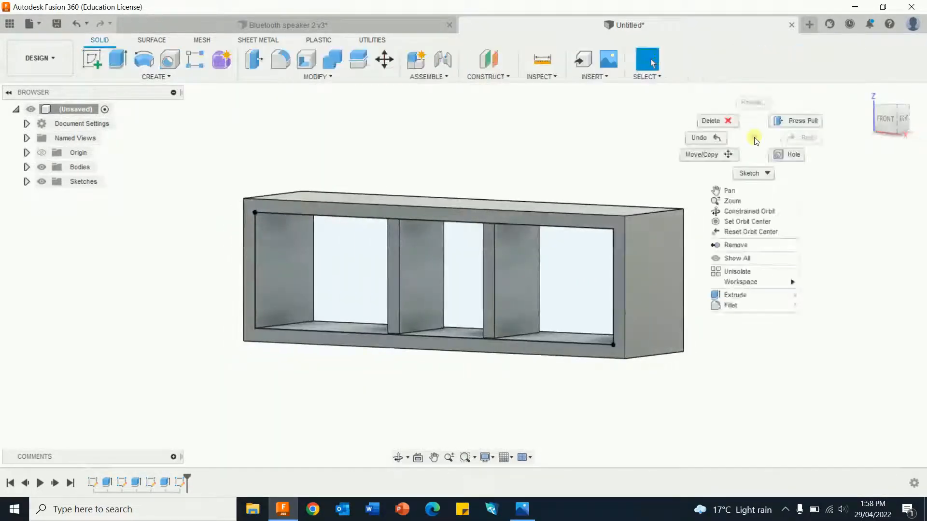
pyautogui.click(808, 118)
pyautogui.click(555, 280)
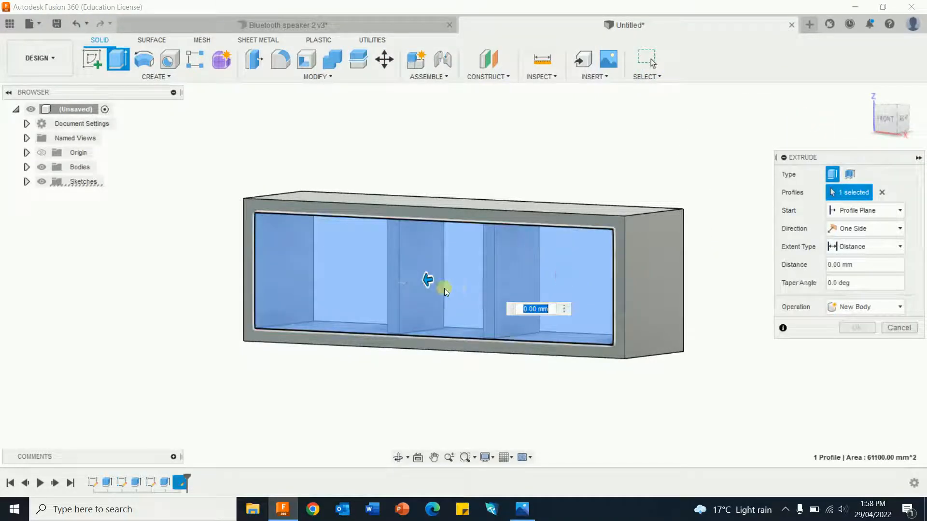
pyautogui.moveTo(428, 284); pyautogui.dragTo(436, 281)
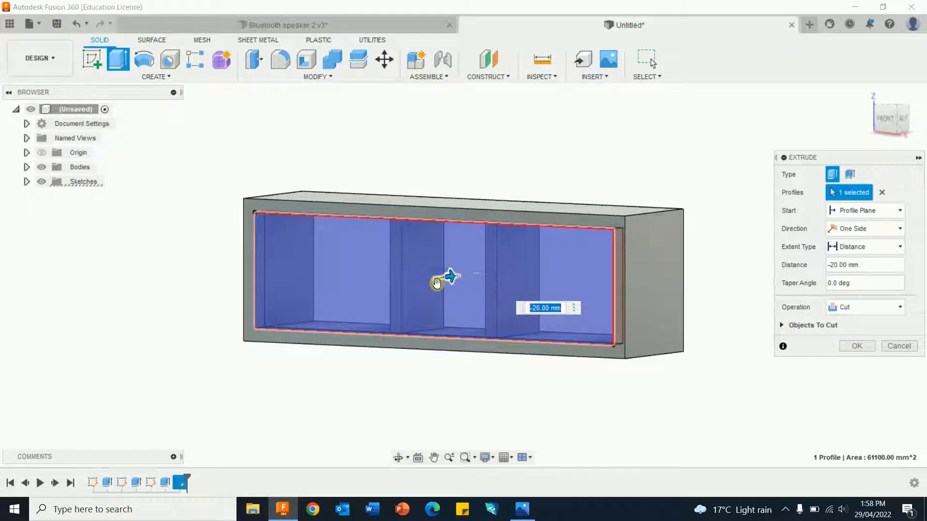
pyautogui.click(864, 307)
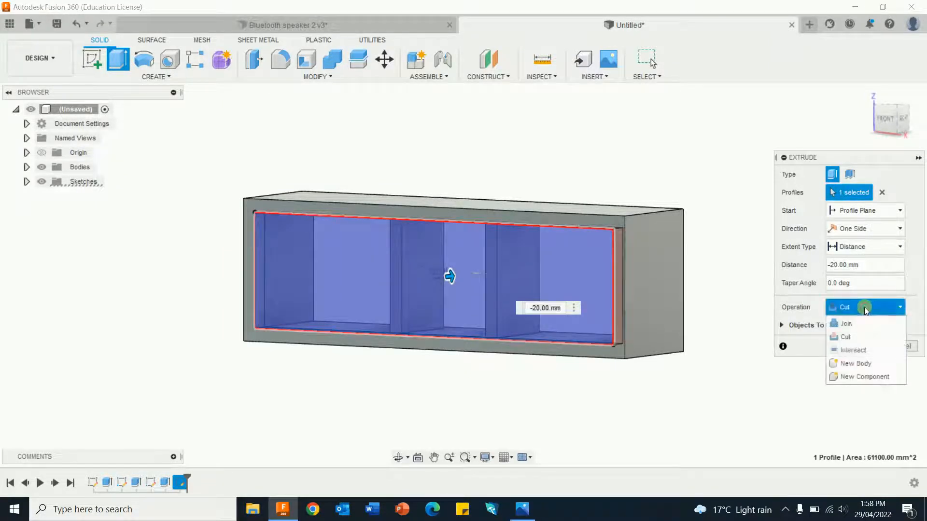
pyautogui.click(854, 367)
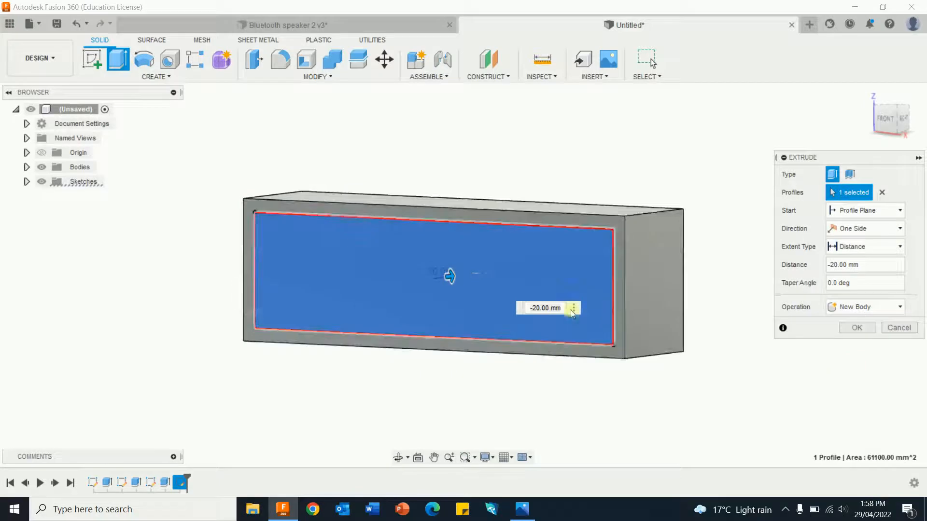
pyautogui.doubleClick(549, 308)
pyautogui.write('-15')
pyautogui.press('Return')
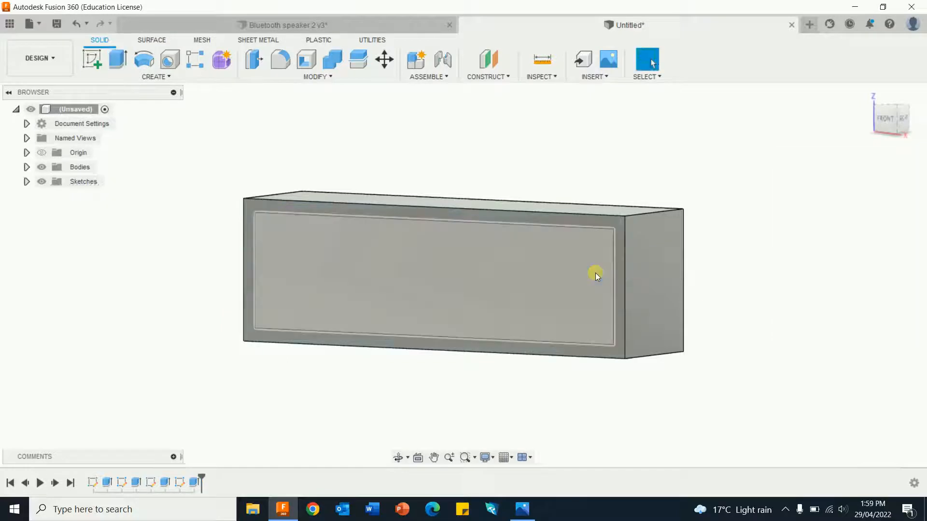
# Hide the enclosure body to inspect the front panel on its own, and show the enclosure again
pyautogui.click(26, 167)
pyautogui.click(51, 182)
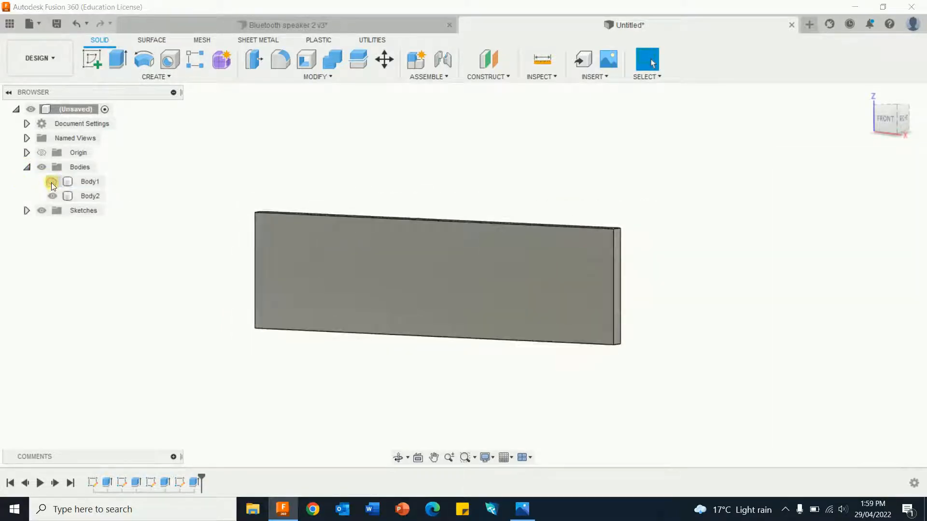
pyautogui.click(52, 182)
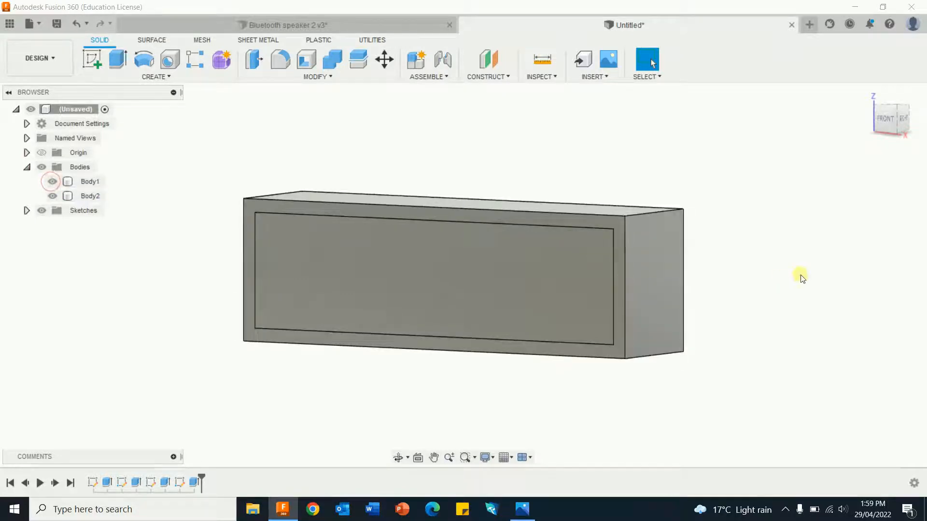
# Sketch a rectangle over the full inner opening on the enclosure's back face and finish the sketch
pyautogui.keyDown('shift'); pyautogui.moveTo(780, 271); pyautogui.dragTo(655, 258, button='middle'); pyautogui.keyUp('shift')
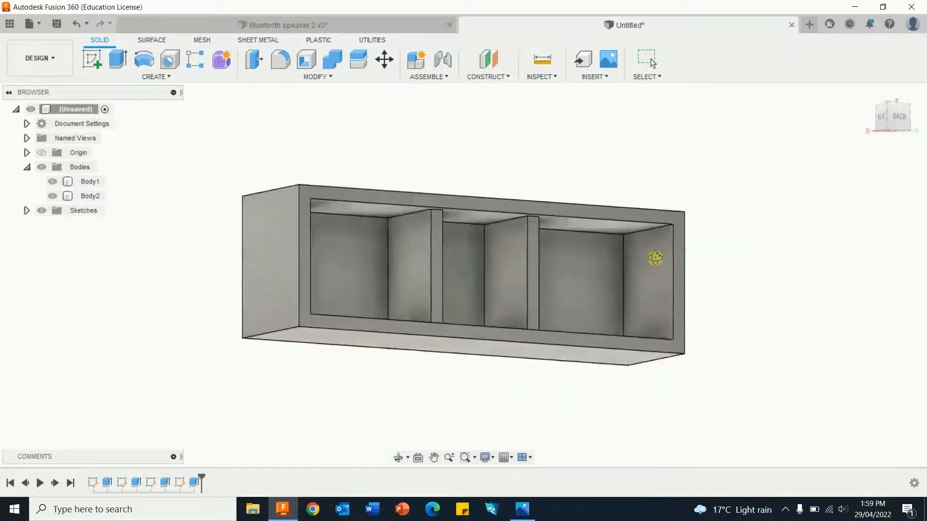
pyautogui.click(91, 58)
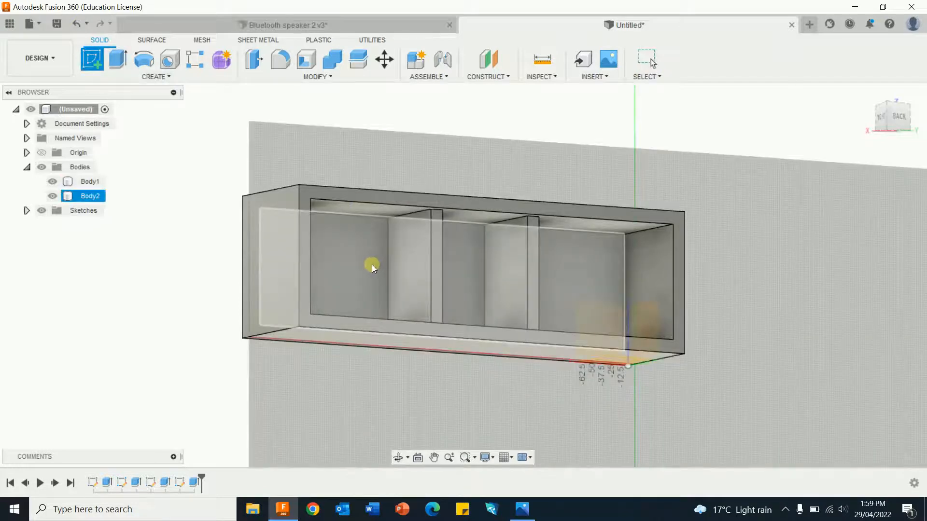
pyautogui.press('Escape')
pyautogui.moveTo(712, 261)
pyautogui.keyDown('shift'); pyautogui.mouseDown(button='middle')
pyautogui.moveTo(754, 285)
pyautogui.moveTo(757, 277)
pyautogui.mouseUp(button='middle'); pyautogui.keyUp('shift')
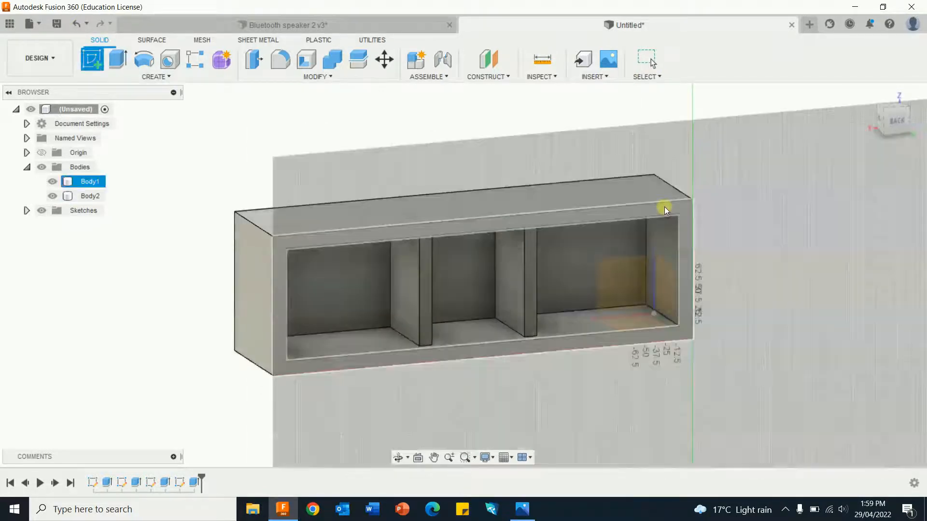
pyautogui.click(652, 211)
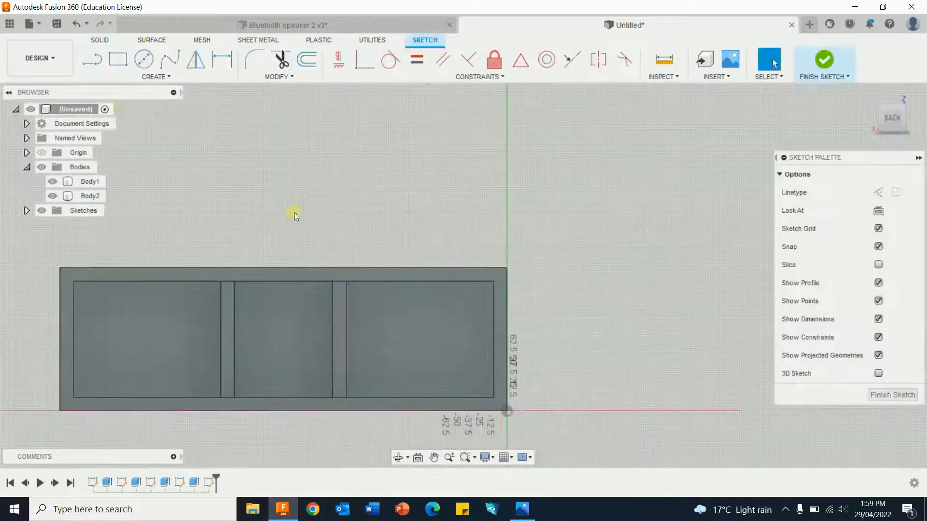
pyautogui.press('r')
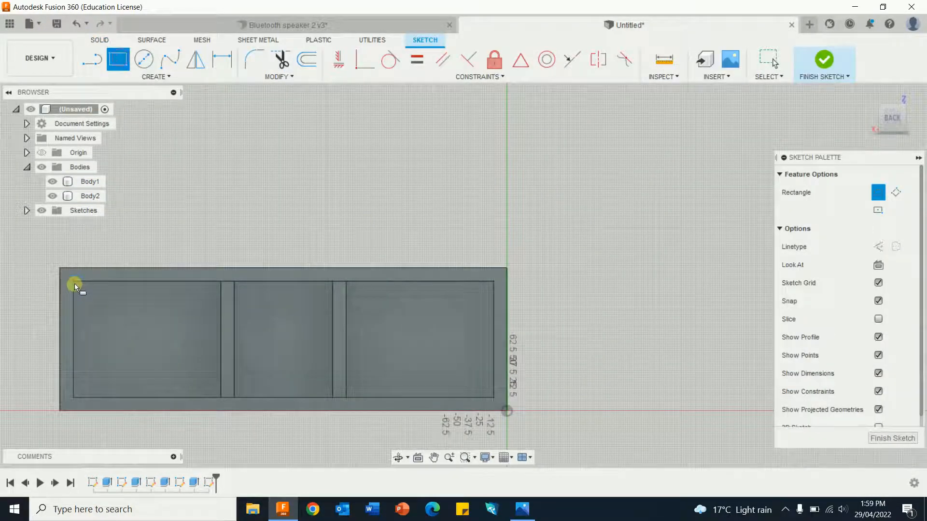
pyautogui.click(74, 284)
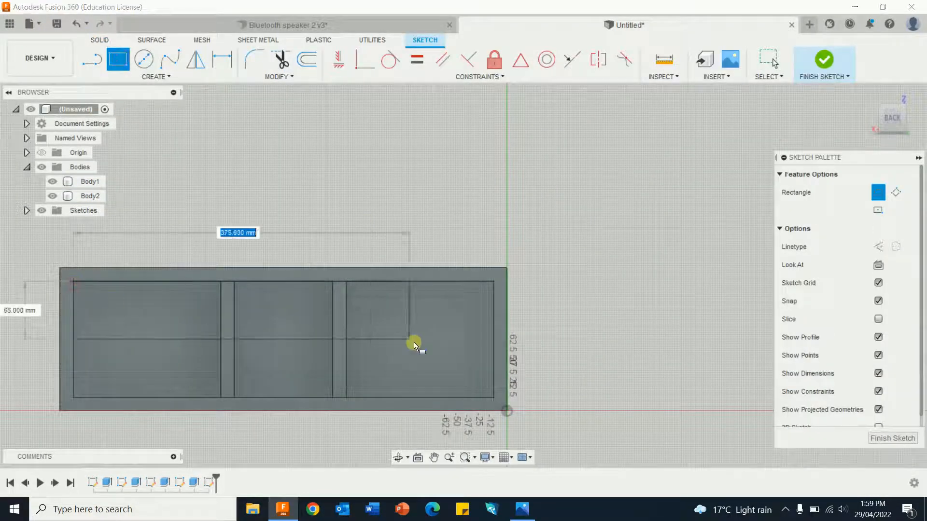
pyautogui.click(489, 396)
pyautogui.click(828, 63)
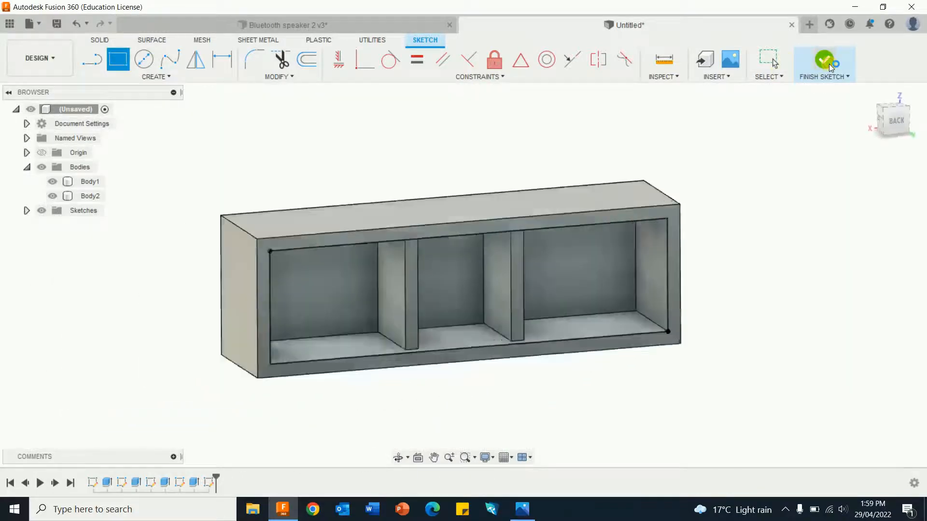
# Extrude the back opening's profile 15 mm into the enclosure as a new body to form the back panel
pyautogui.rightClick(768, 162)
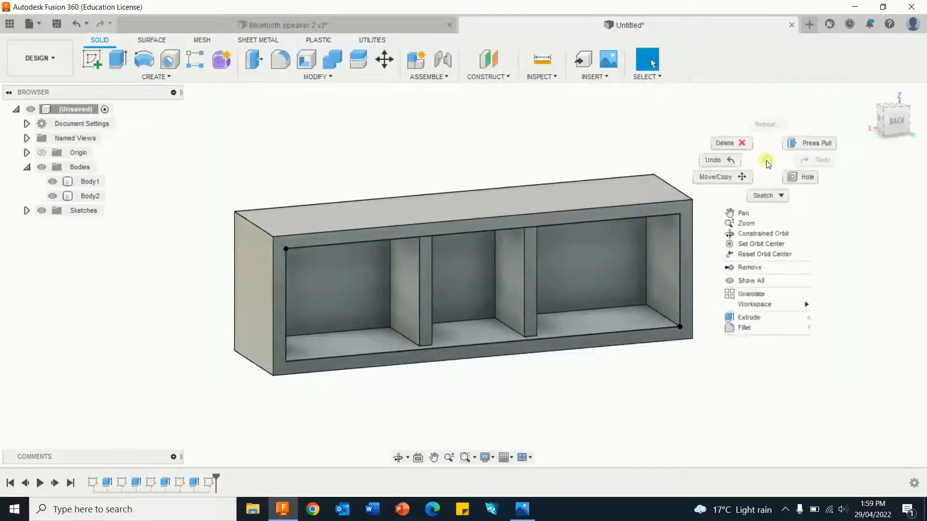
pyautogui.click(808, 143)
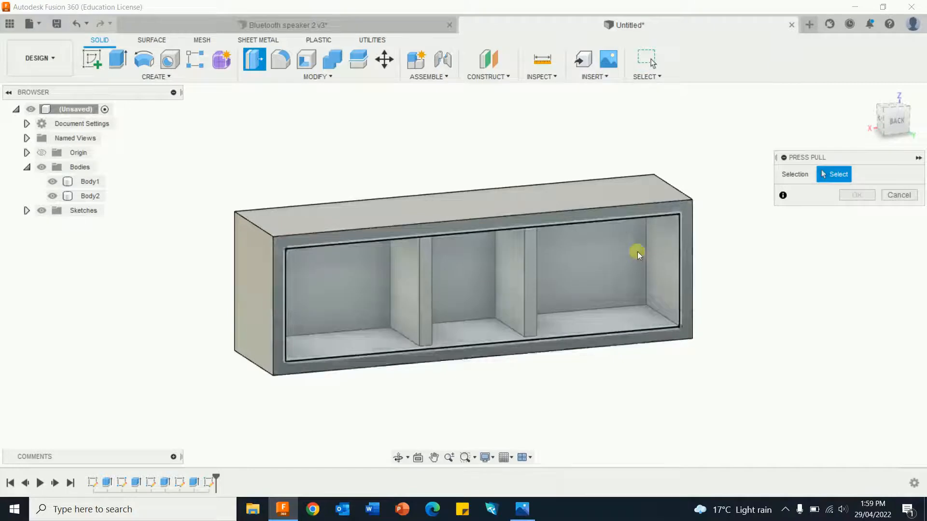
pyautogui.click(624, 259)
pyautogui.moveTo(492, 301); pyautogui.dragTo(481, 291)
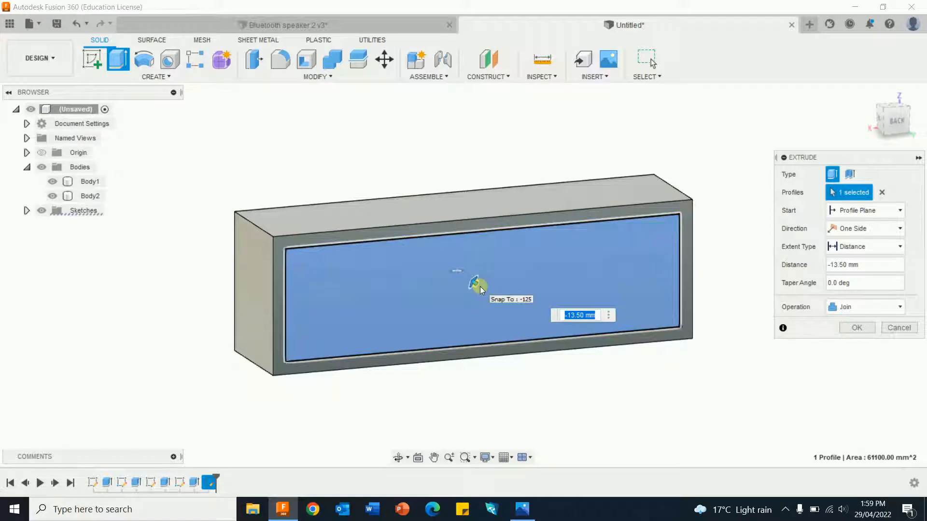
pyautogui.press('BackSpace')
pyautogui.write('-15')
pyautogui.click(896, 309)
pyautogui.click(859, 366)
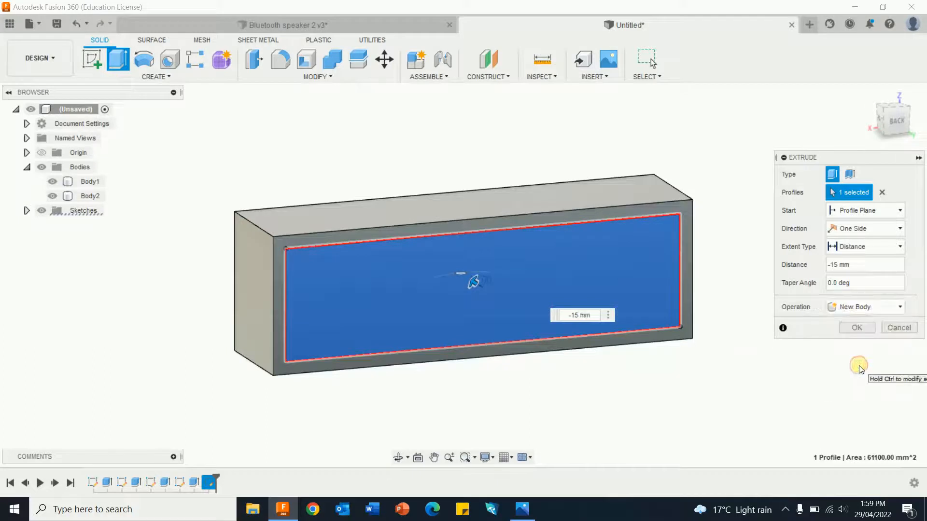
pyautogui.click(858, 328)
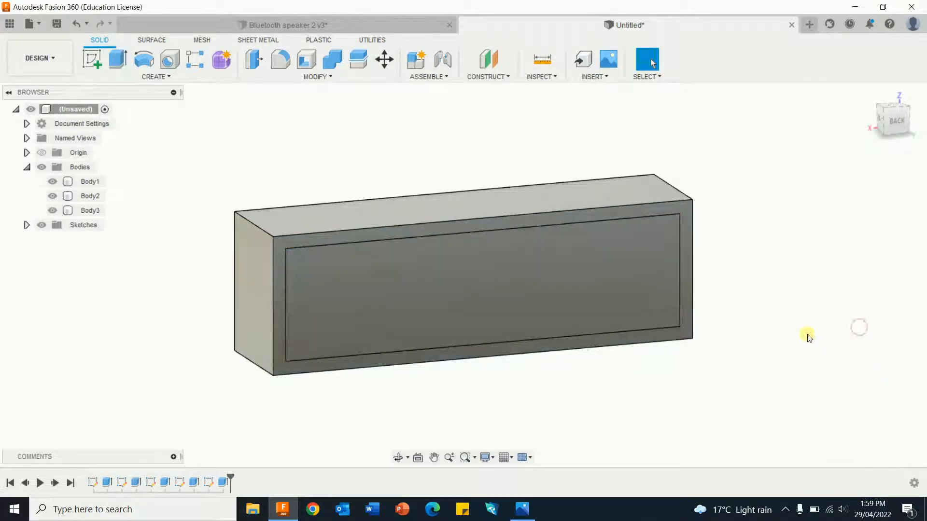
# Toggle the back panel body off and on to check that it is separate from the enclosure
pyautogui.click(52, 211)
pyautogui.click(48, 210)
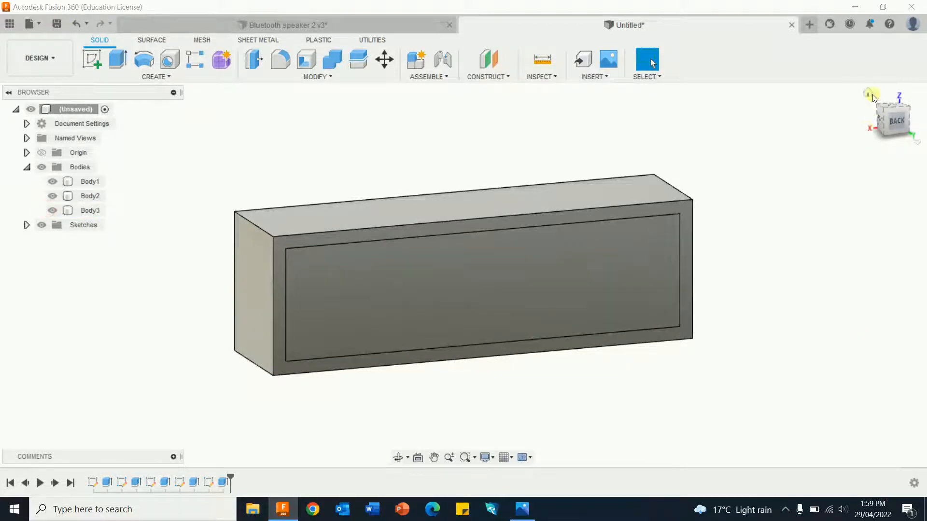
# Switch to Photos to examine the speaker, port and display openings on the finished front panel, and return to Fusion 360
pyautogui.click(867, 94)
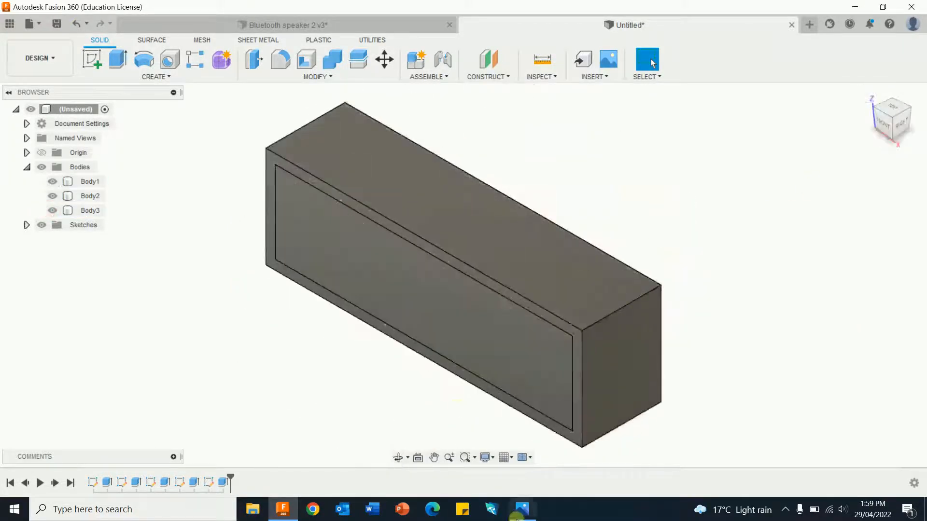
pyautogui.click(530, 515)
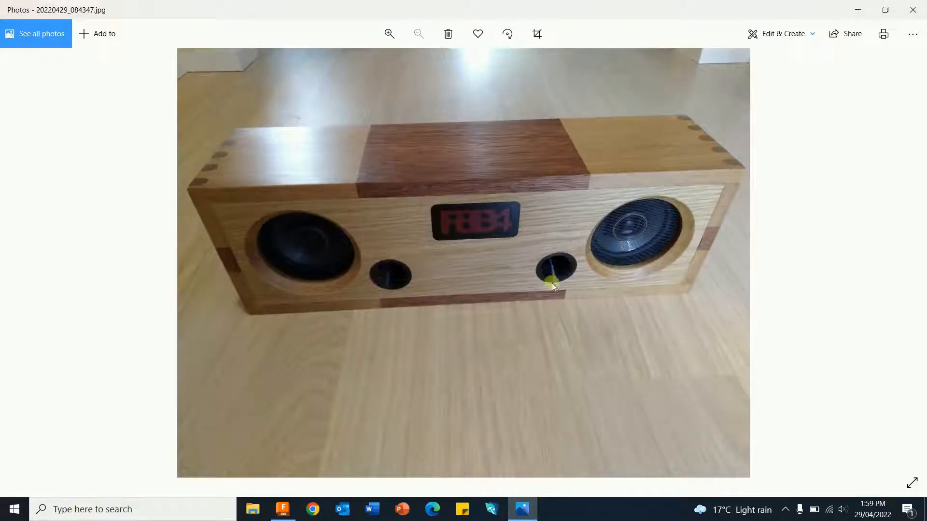
pyautogui.click(858, 9)
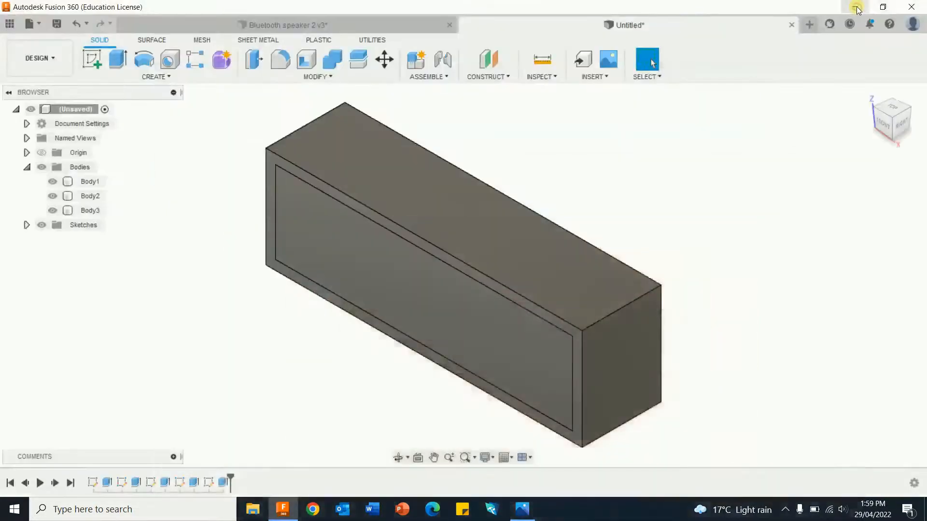
# Start a sketch on the front panel and draw a 65 mm horizontal construction line inward from the midpoint of its left edge
pyautogui.click(91, 57)
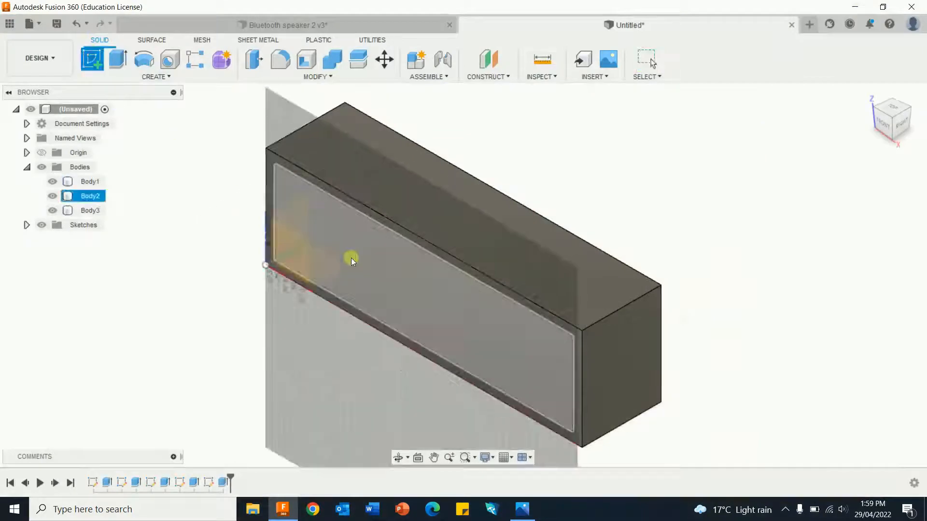
pyautogui.click(398, 285)
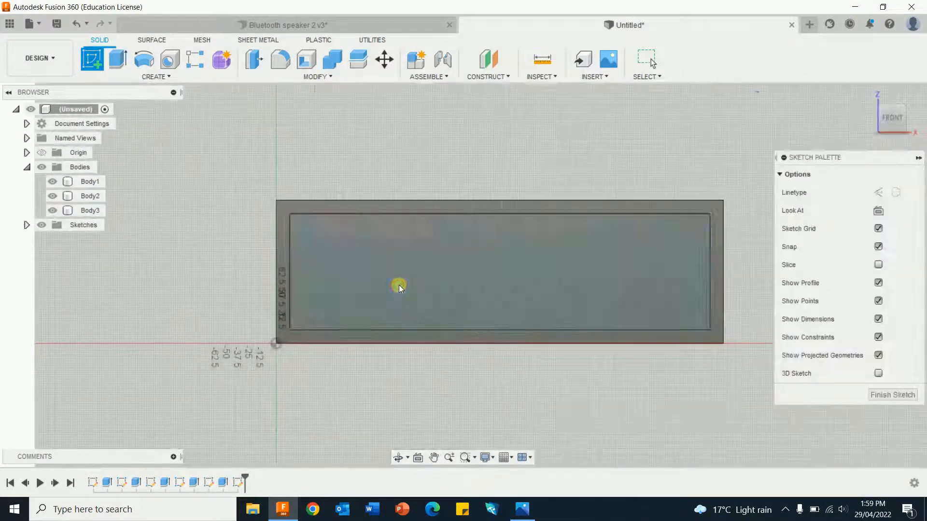
pyautogui.click(879, 193)
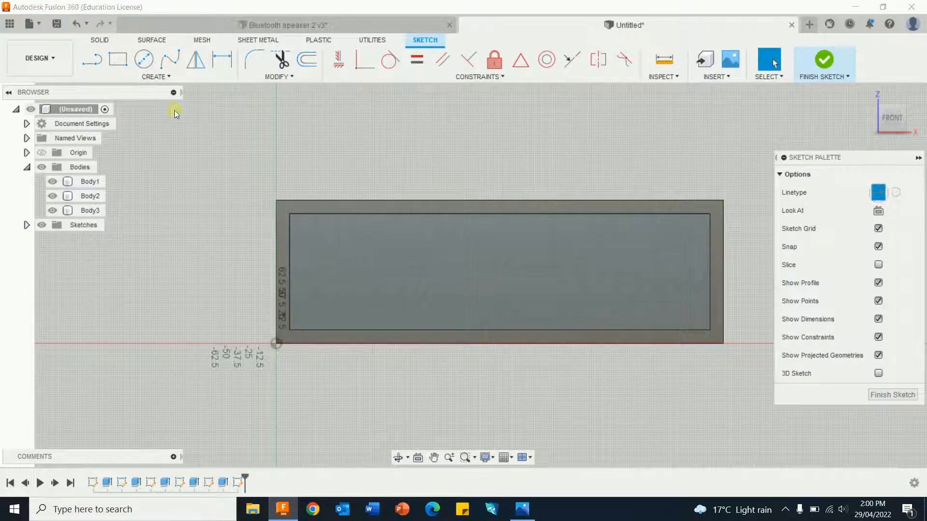
pyautogui.click(103, 57)
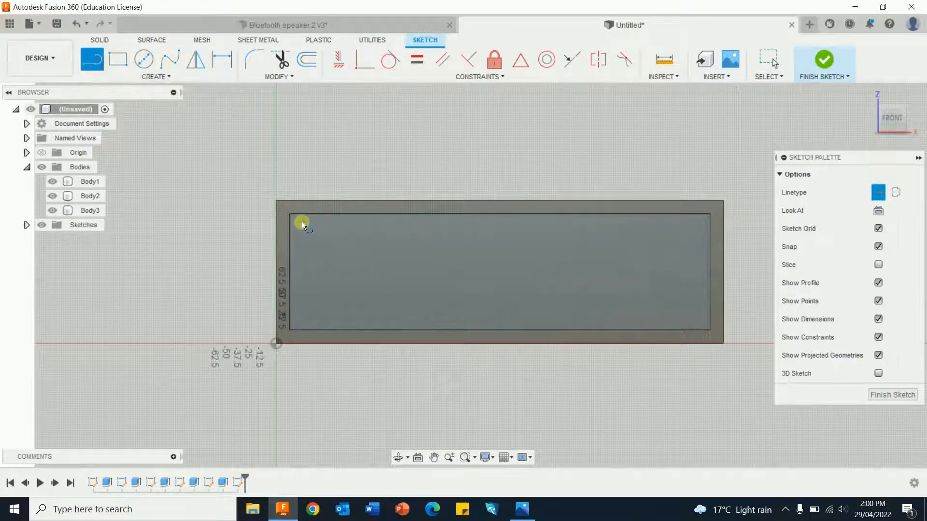
pyautogui.click(291, 216)
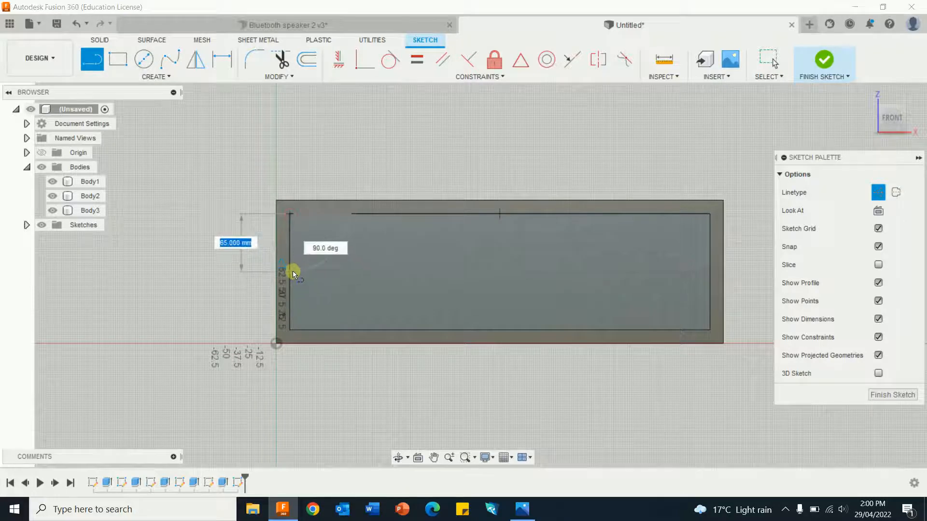
pyautogui.press('Escape')
pyautogui.click(290, 273)
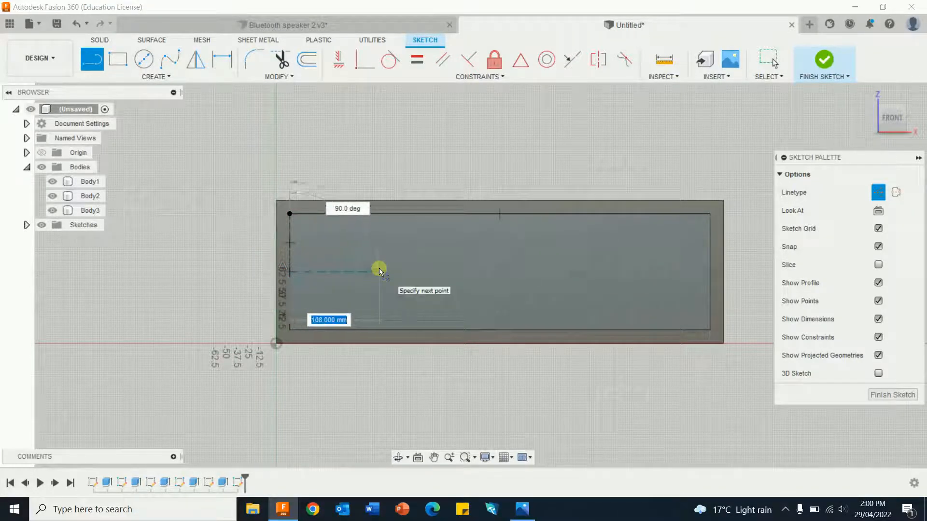
pyautogui.write('65')
pyautogui.press('Return')
pyautogui.press('Escape')
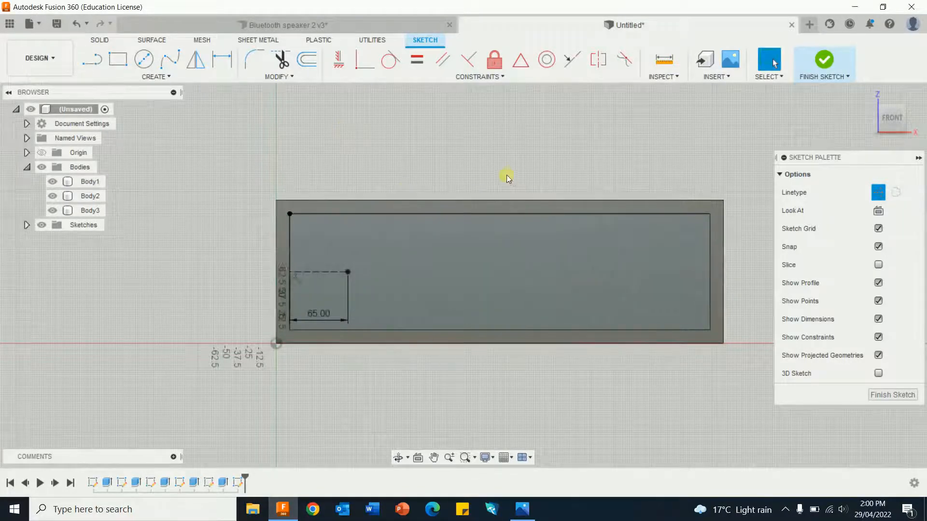
# Draw a 65 mm horizontal construction line inward from the right edge's midpoint and place both 65 mm dimensions below the enclosure
pyautogui.click(90, 60)
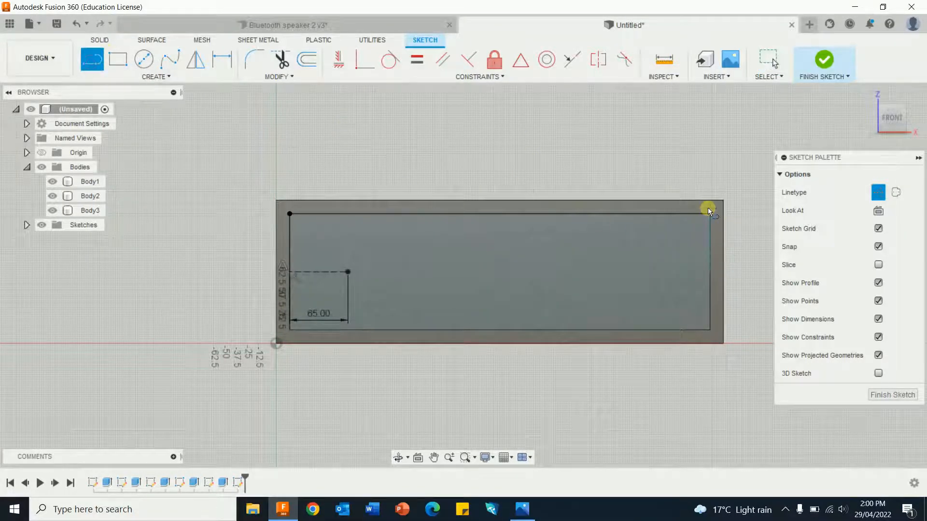
pyautogui.click(710, 271)
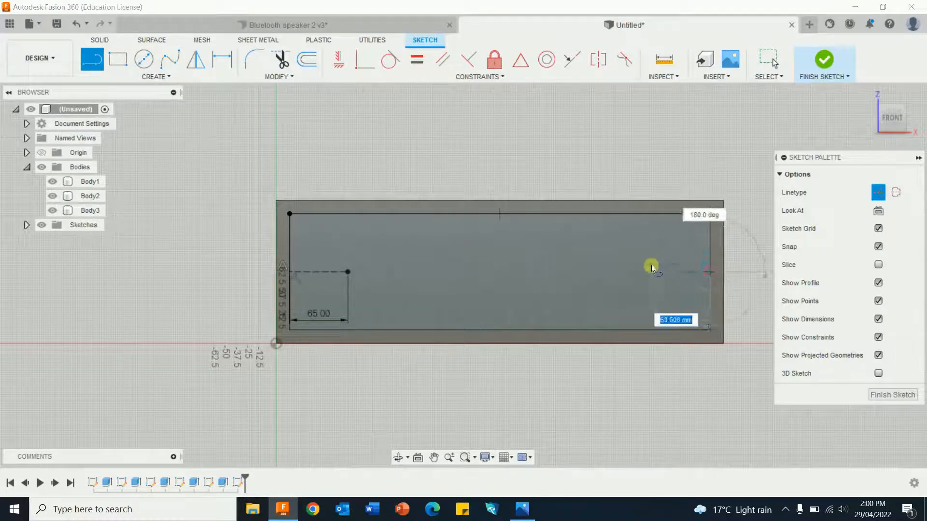
pyautogui.write('65')
pyautogui.press('Return')
pyautogui.press('Escape')
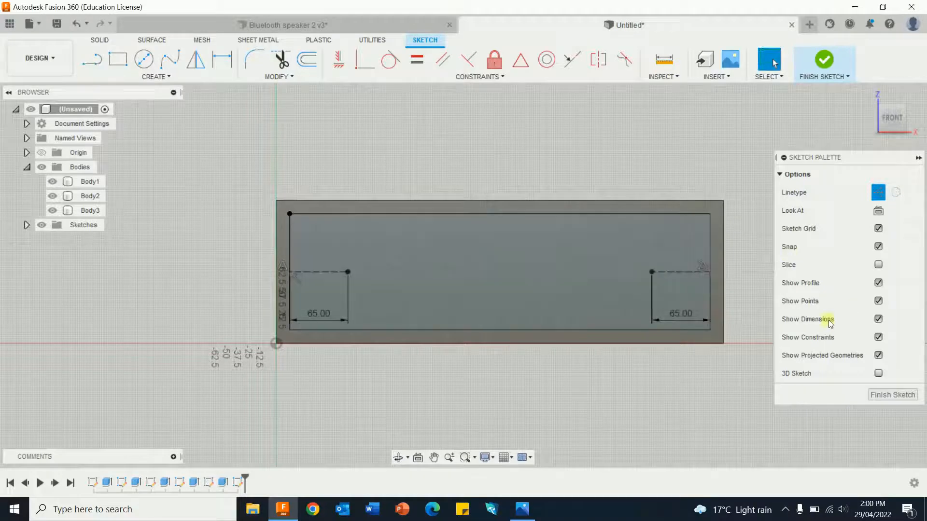
pyautogui.moveTo(676, 320); pyautogui.dragTo(675, 412)
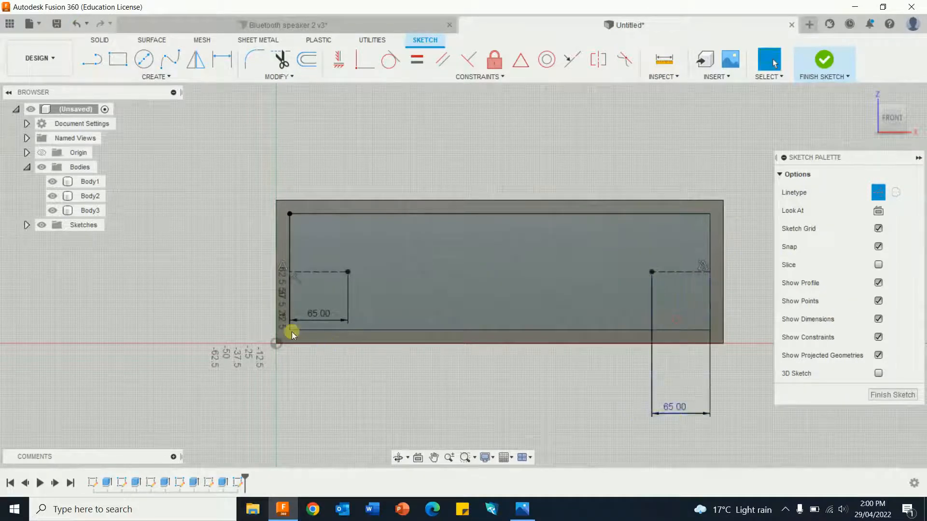
pyautogui.moveTo(297, 320); pyautogui.dragTo(305, 404)
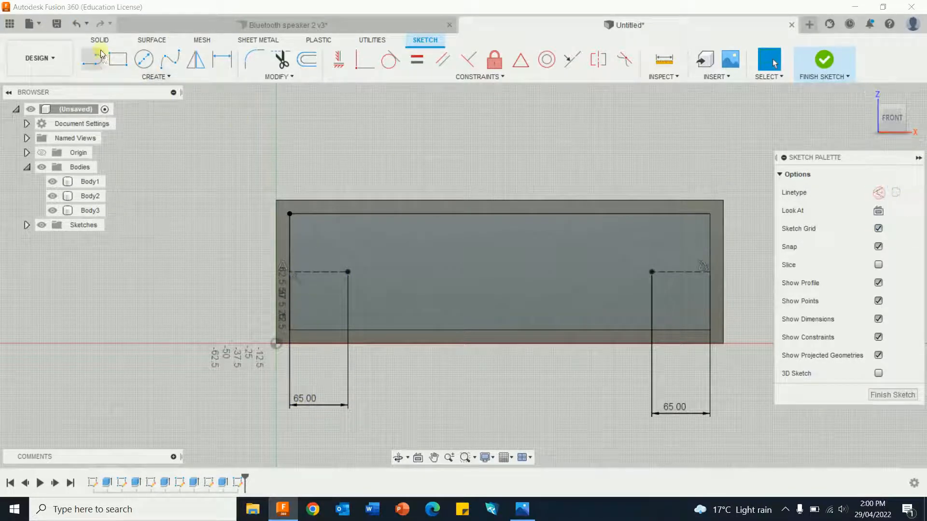
# Draw a 92 mm diameter speaker circle centred on the inner end of each 65 mm construction line
pyautogui.click(147, 66)
pyautogui.click(348, 271)
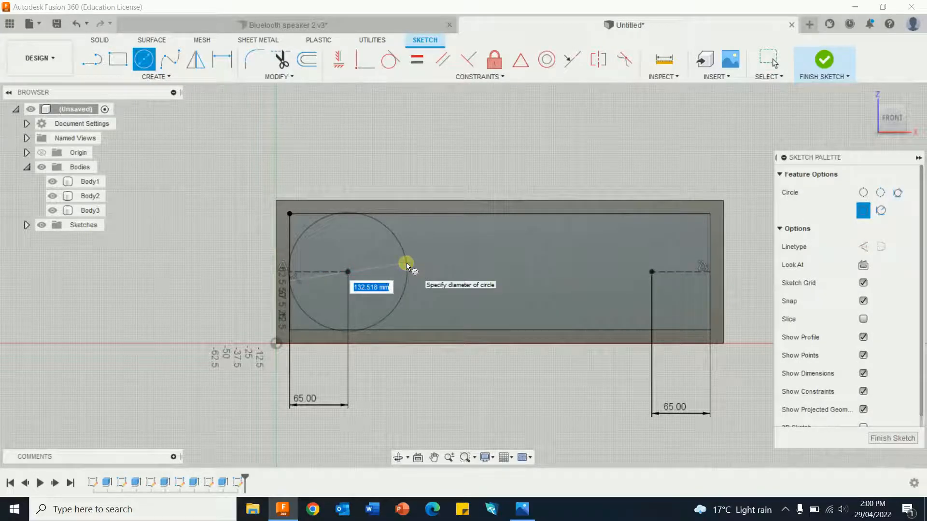
pyautogui.write('92')
pyautogui.press('Return')
pyautogui.press('Escape')
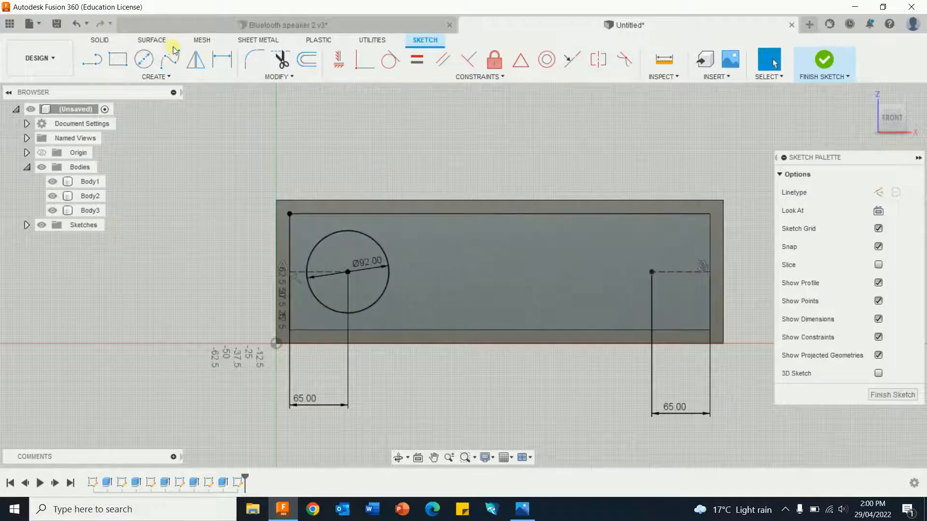
pyautogui.click(652, 273)
pyautogui.write('92')
pyautogui.press('Return')
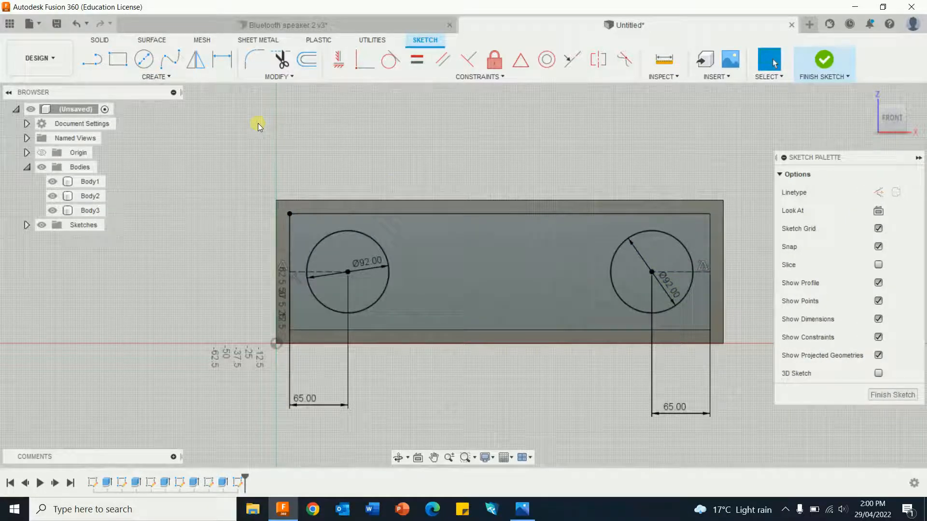
# Draw a 145 mm construction line along the front panel's bottom edge from its lower-left corner, with its dimension placed below the enclosure
pyautogui.click(878, 192)
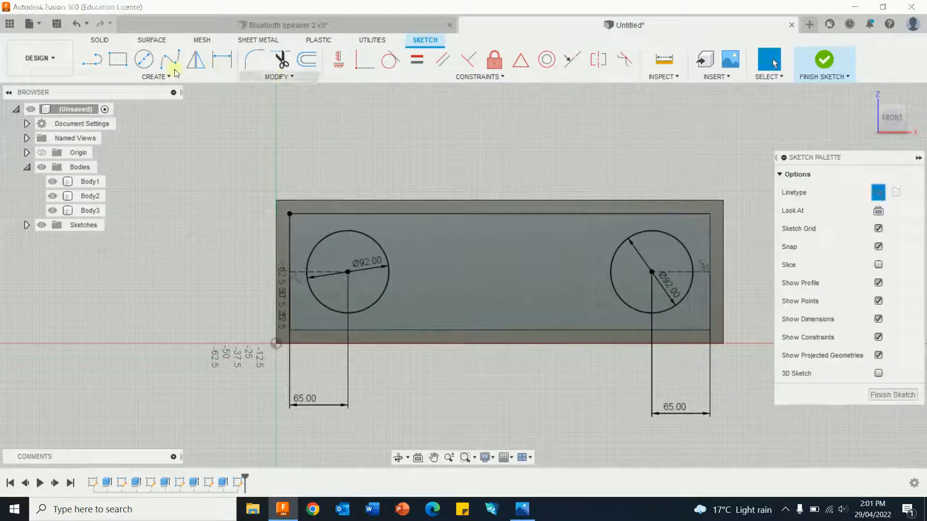
pyautogui.click(92, 61)
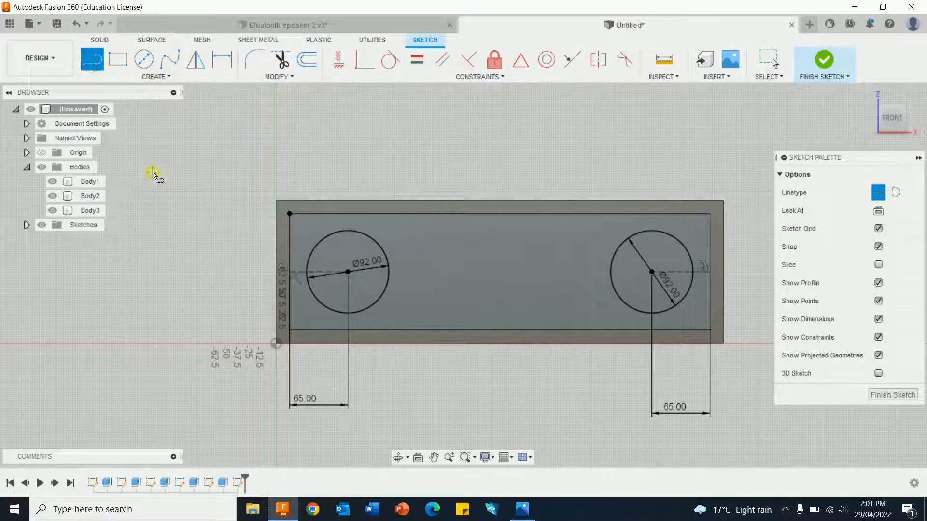
pyautogui.click(290, 329)
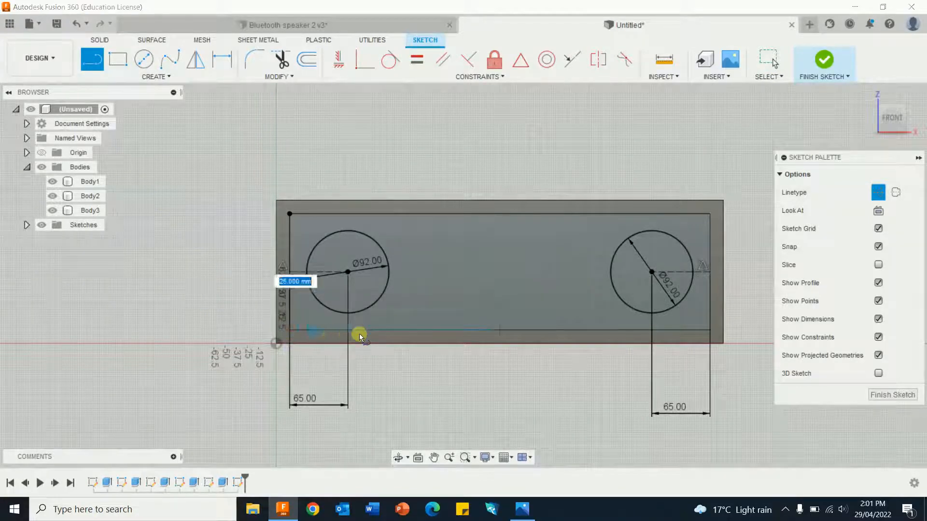
pyautogui.write('145')
pyautogui.press('Return')
pyautogui.press('Escape')
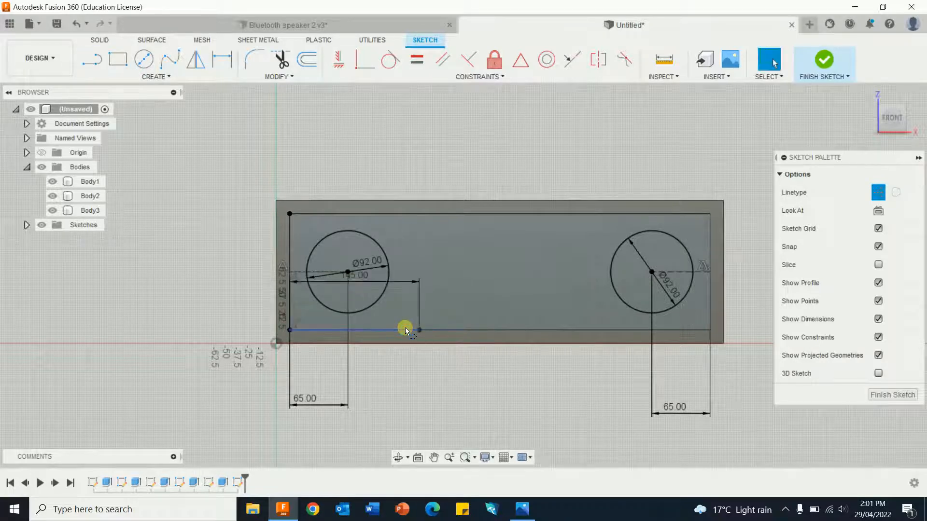
pyautogui.moveTo(361, 278); pyautogui.dragTo(363, 457)
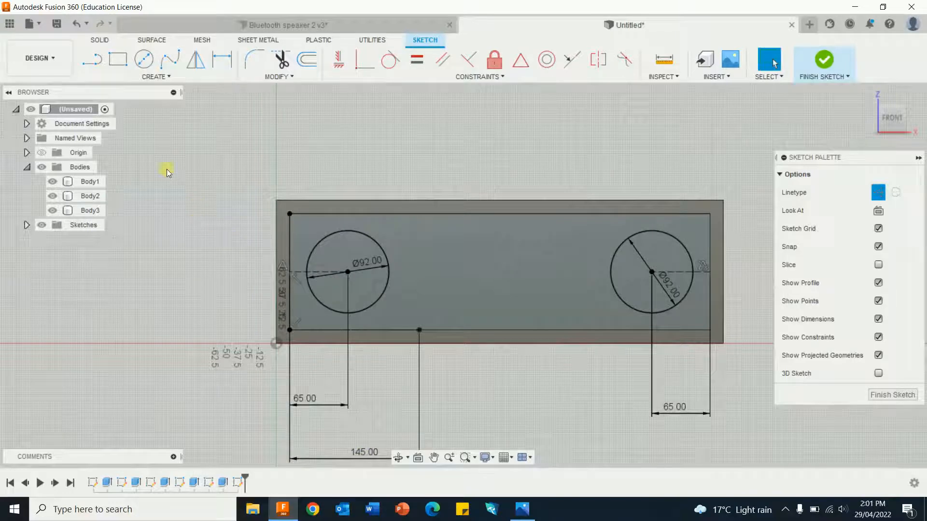
# Draw a 35 mm vertical construction line upward from the inner end of the left 145 mm line
pyautogui.press('l')
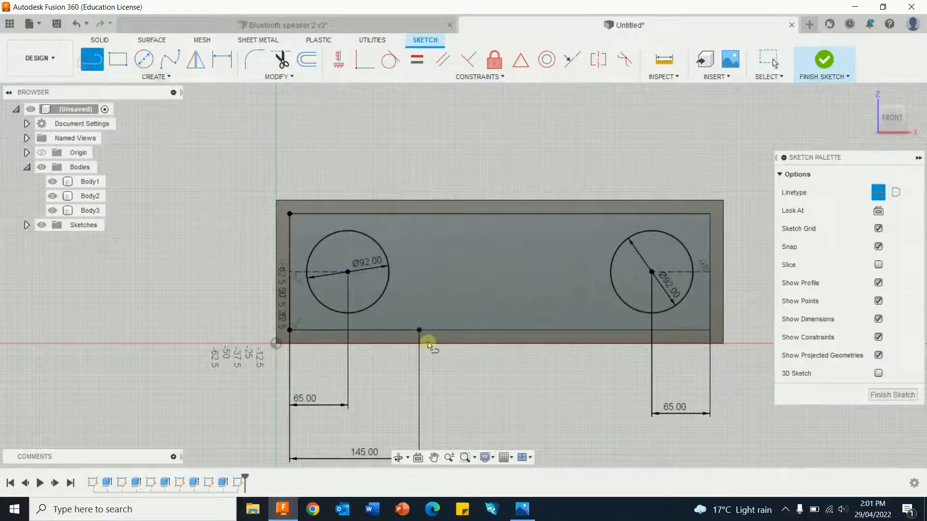
pyautogui.click(420, 330)
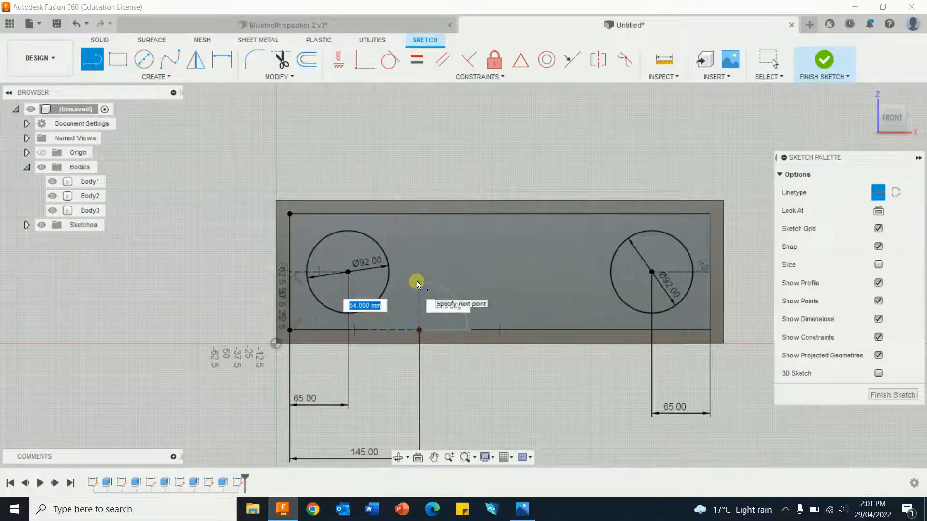
pyautogui.write('35')
pyautogui.press('Return')
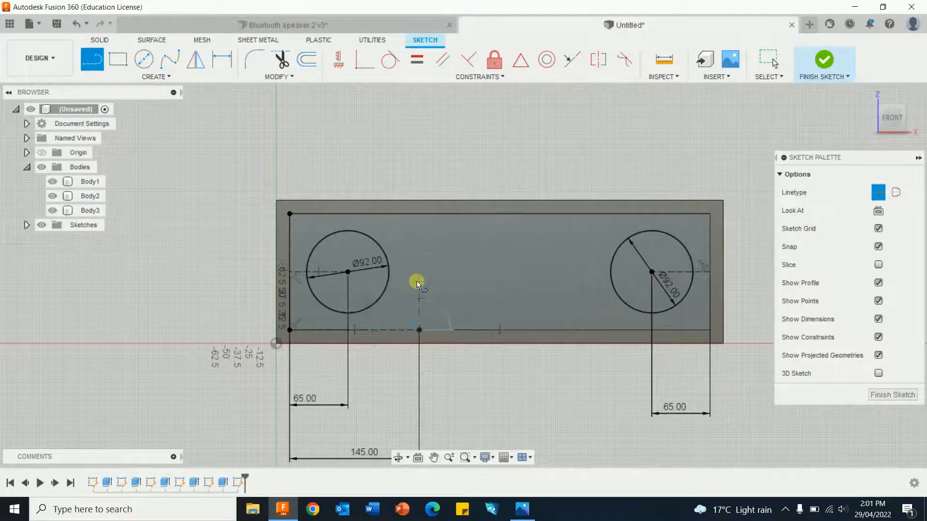
pyautogui.press('Escape')
# Draw a 145 mm construction line along the panel's bottom edge, running inward from its lower-right corner
pyautogui.click(92, 59)
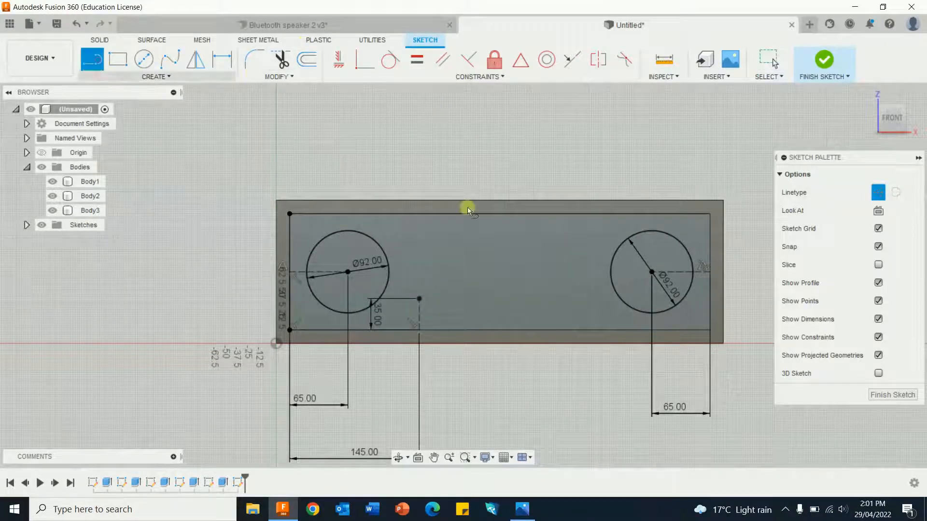
pyautogui.click(708, 330)
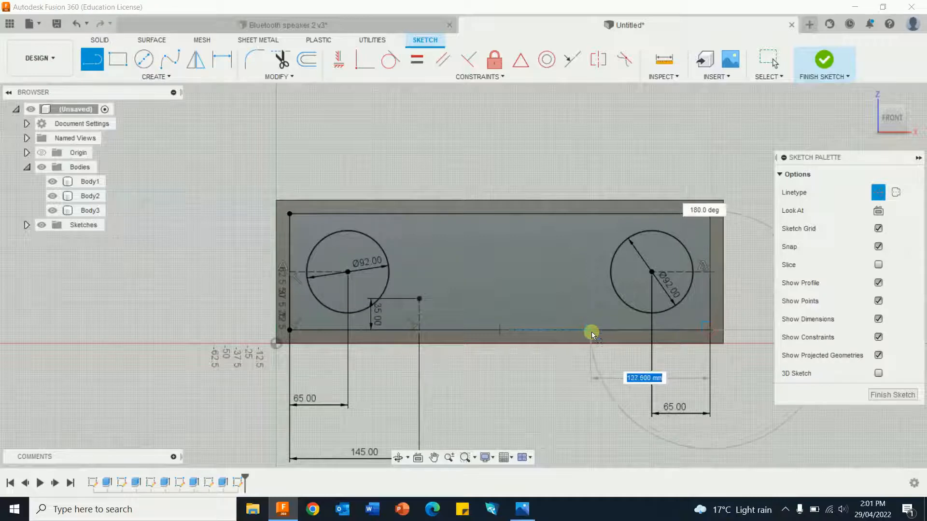
pyautogui.write('145')
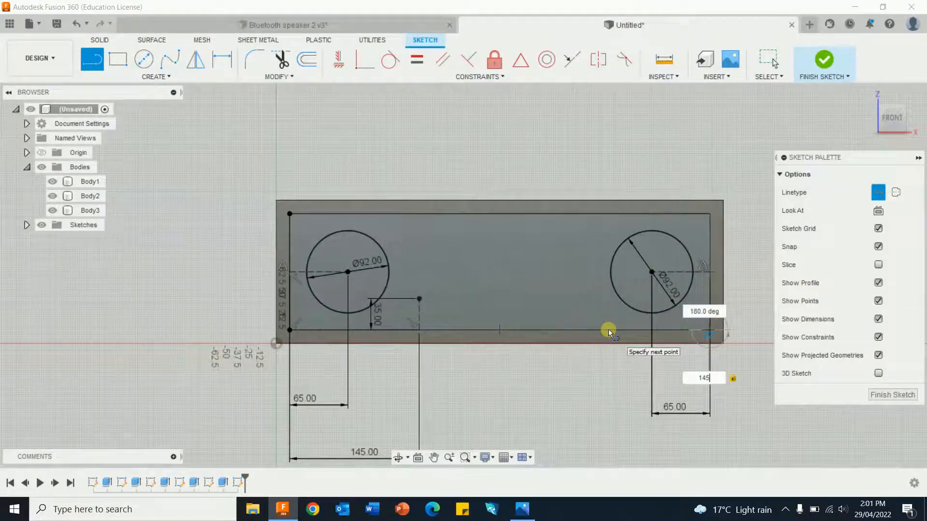
pyautogui.press('Return')
pyautogui.press('Escape')
pyautogui.press('Escape')
# Draw a 35 mm vertical construction line up from the right 145 mm line's inner end and place both 35 mm dimensions outside the enclosure
pyautogui.press('l')
pyautogui.click(581, 331)
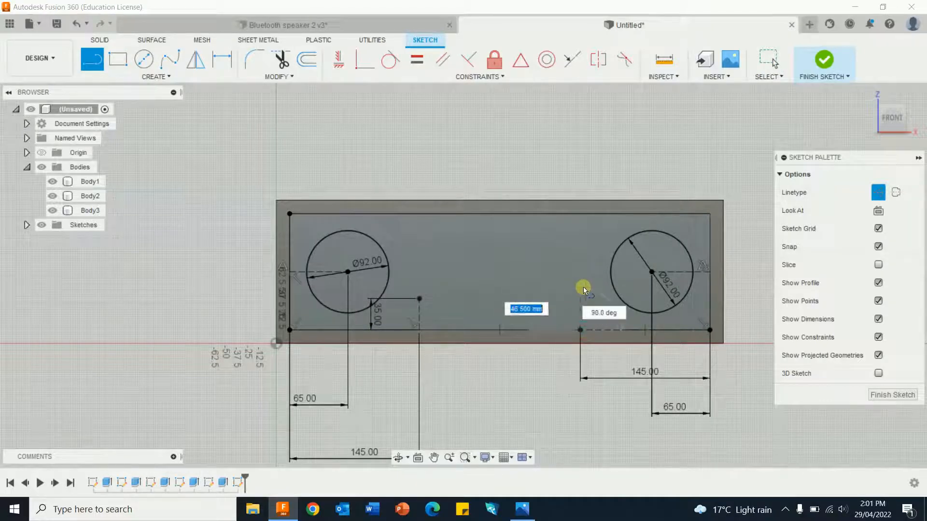
pyautogui.write('35')
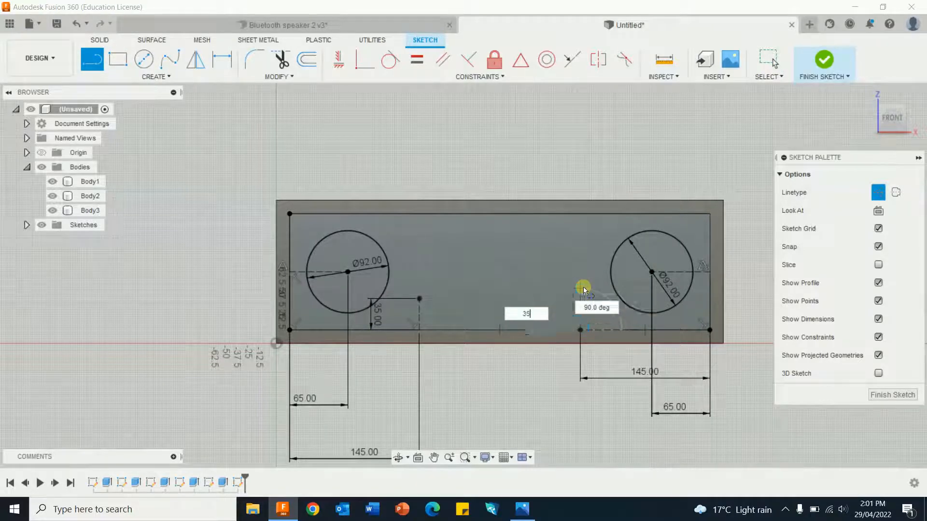
pyautogui.press('Return')
pyautogui.press('Escape')
pyautogui.moveTo(529, 315); pyautogui.dragTo(755, 312)
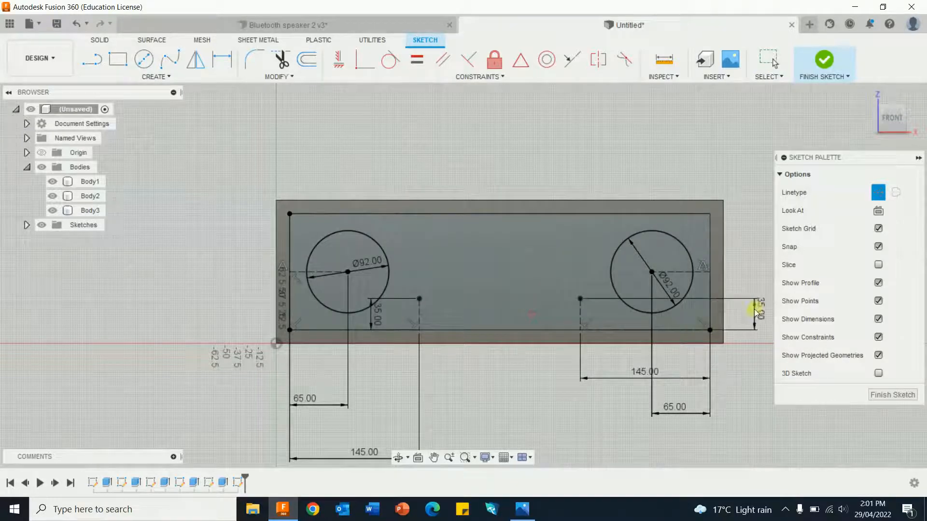
pyautogui.moveTo(371, 316); pyautogui.dragTo(194, 317)
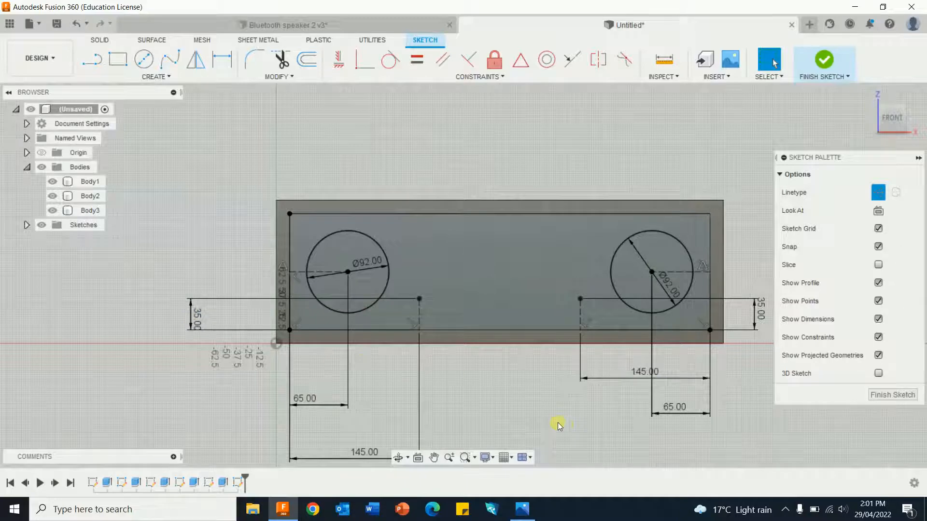
# Draw a 30 mm diameter port circle centred on the upper end of each 35 mm construction line
pyautogui.click(143, 65)
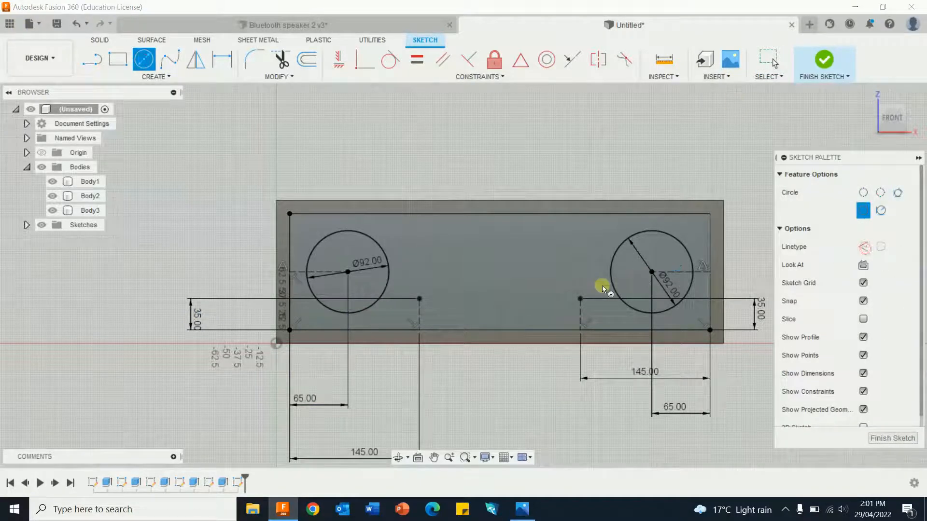
pyautogui.click(580, 298)
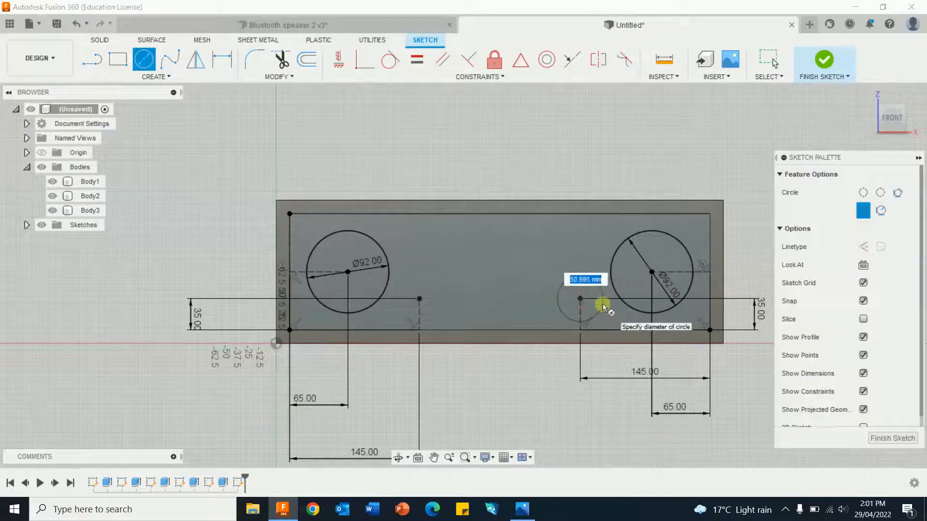
pyautogui.write('30')
pyautogui.press('Return')
pyautogui.press('Escape')
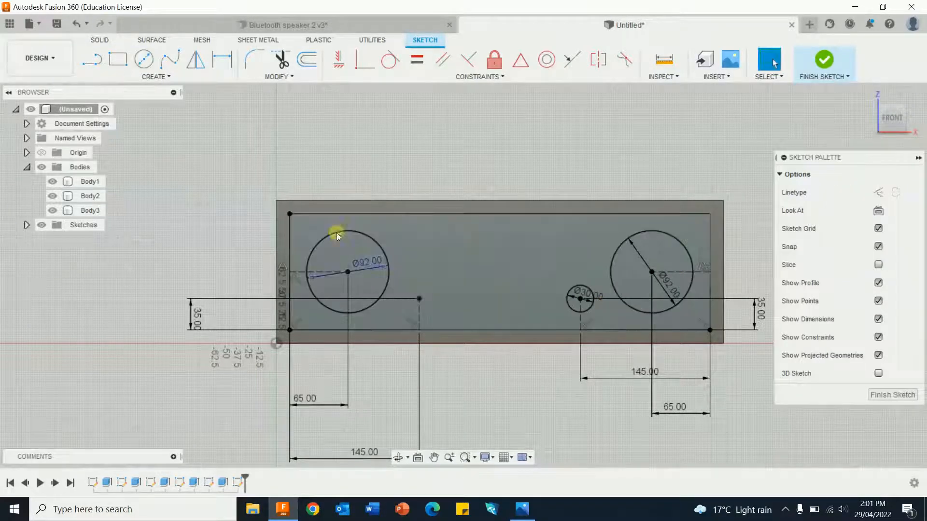
pyautogui.click(143, 59)
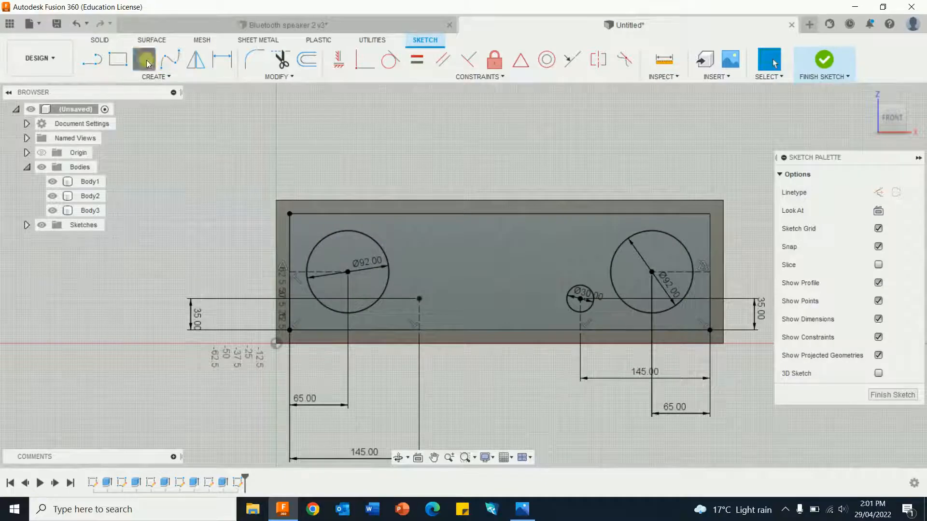
pyautogui.click(419, 299)
pyautogui.write('30')
pyautogui.press('Return')
pyautogui.press('Escape')
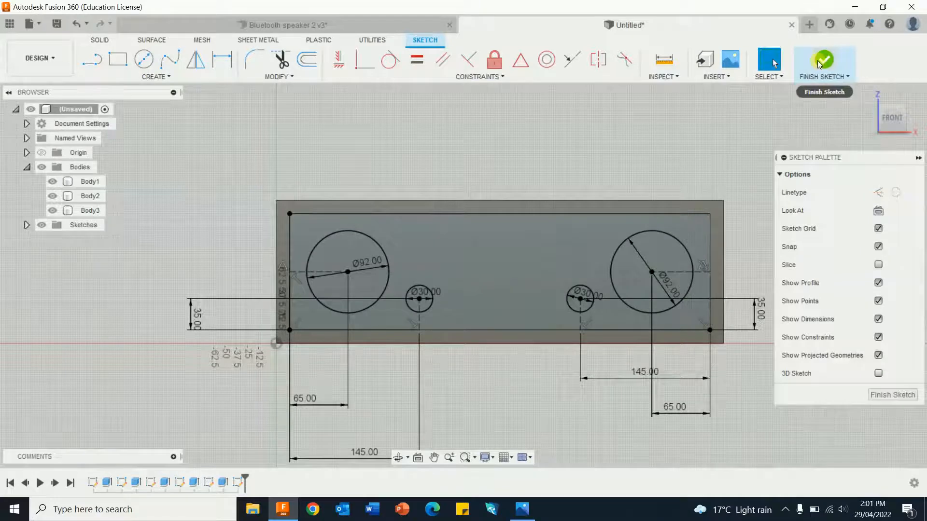
# Finish the front panel sketch and cut the two speaker circles and two port circles 15 mm into the panel
pyautogui.click(819, 62)
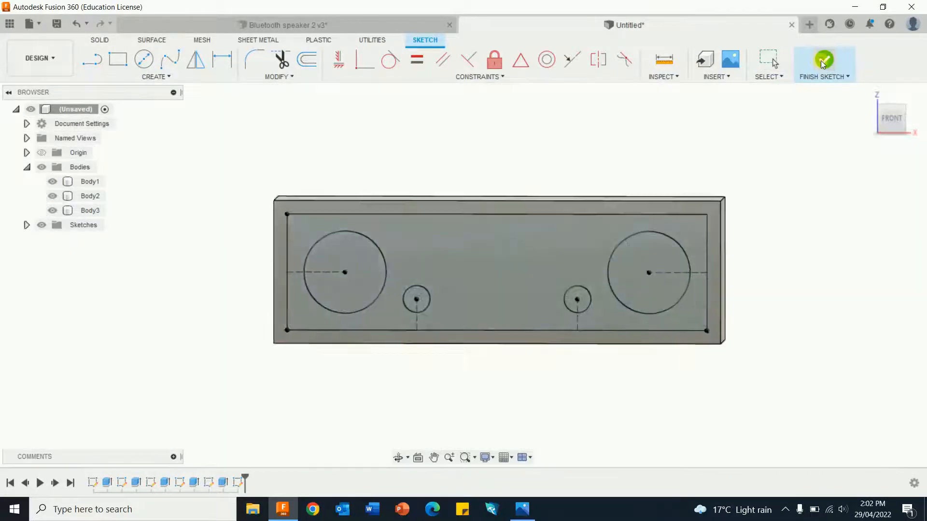
pyautogui.rightClick(793, 159)
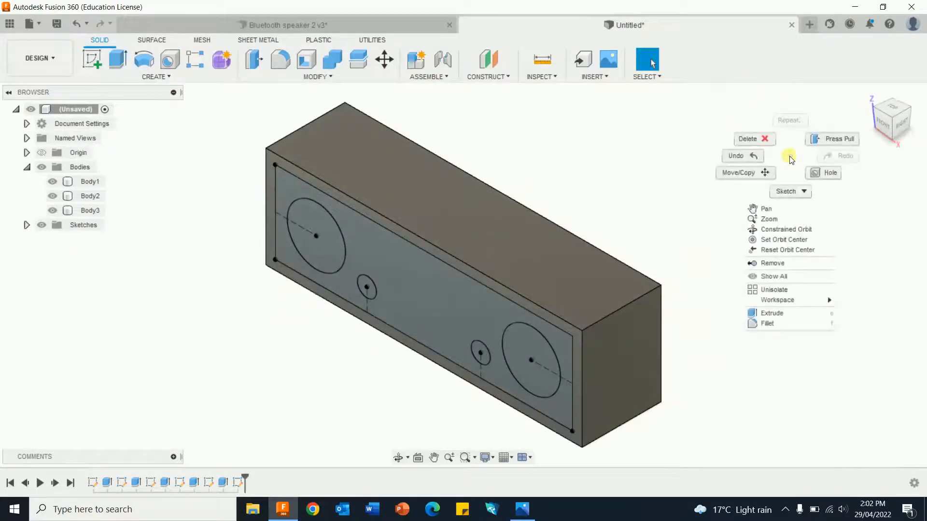
pyautogui.click(838, 139)
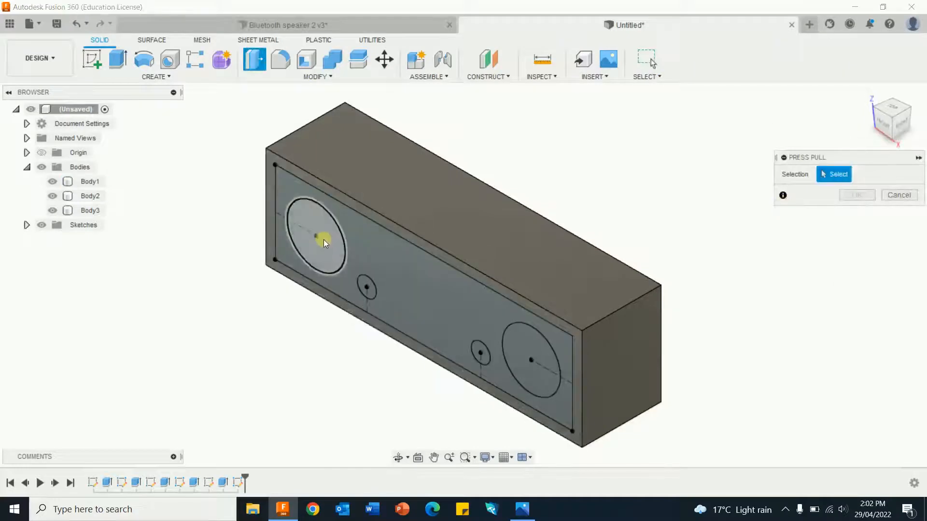
pyautogui.click(323, 239)
pyautogui.click(365, 290)
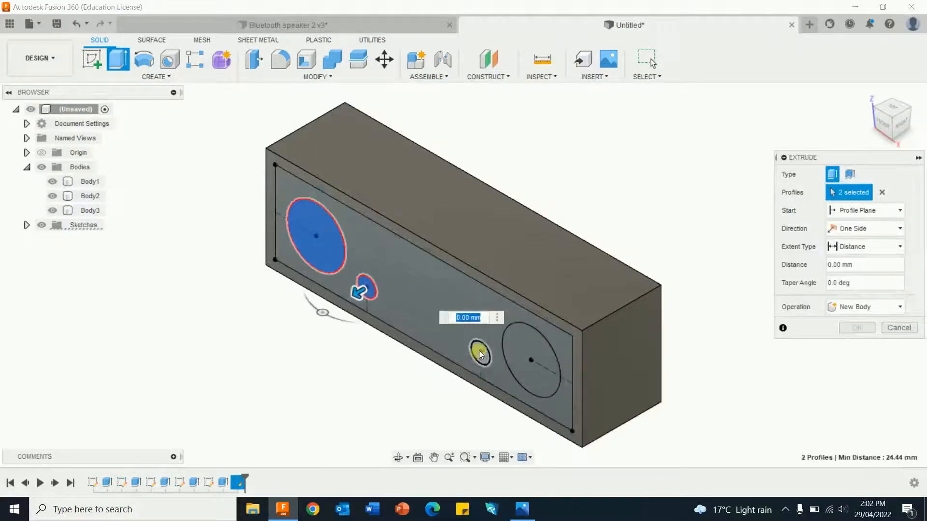
pyautogui.click(478, 352)
pyautogui.click(543, 348)
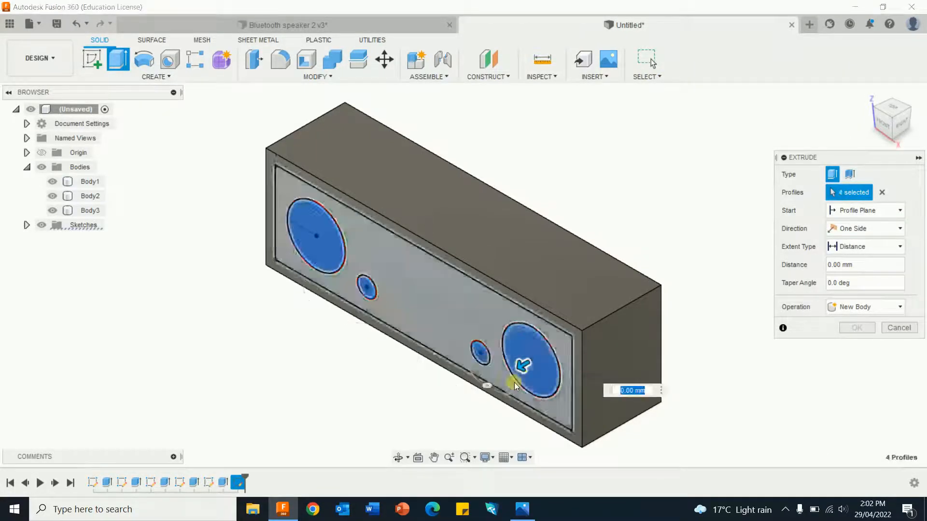
pyautogui.moveTo(520, 367)
pyautogui.mouseDown()
pyautogui.moveTo(533, 356)
pyautogui.moveTo(523, 369)
pyautogui.mouseUp()
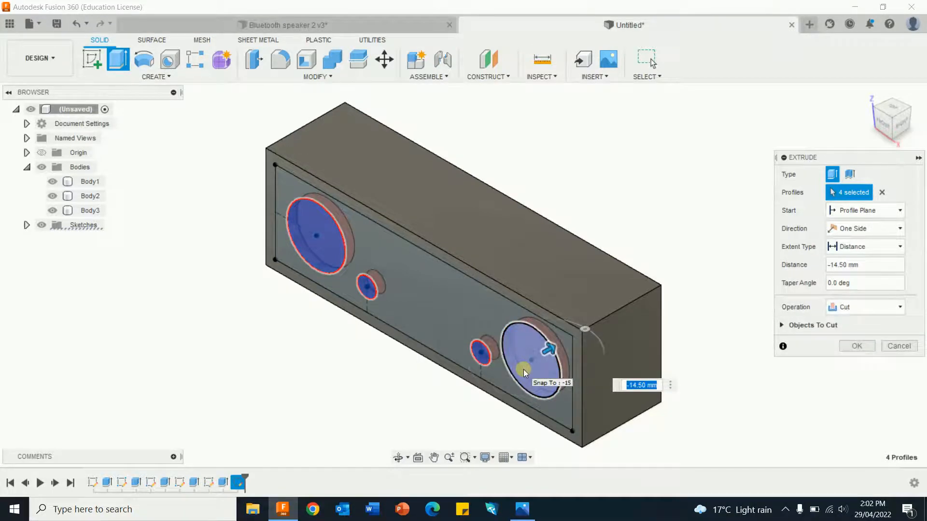
pyautogui.press('BackSpace')
pyautogui.write('-15')
pyautogui.press('Return')
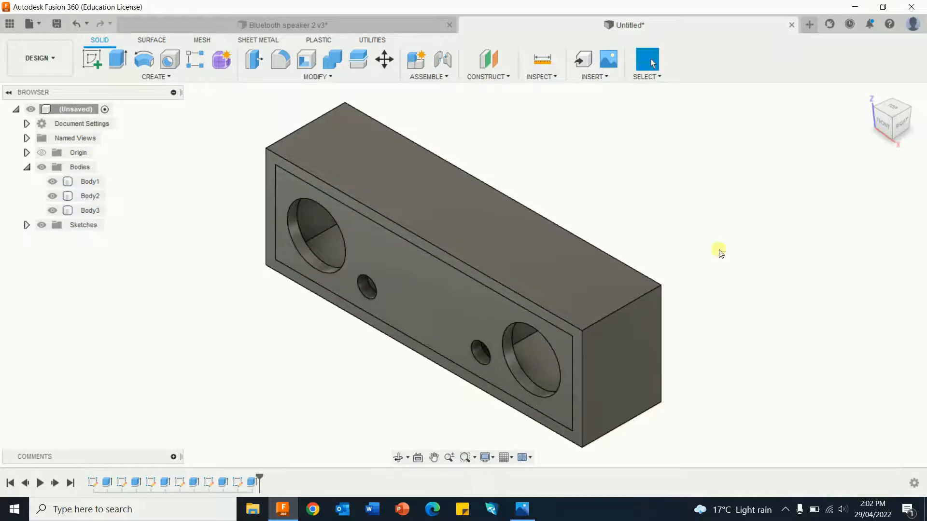
# View the enclosure's back, then look through the reference photos in Photos for the rear panel openings and return to the model
pyautogui.keyDown('shift'); pyautogui.moveTo(723, 244); pyautogui.dragTo(616, 208, button='middle'); pyautogui.keyUp('shift')
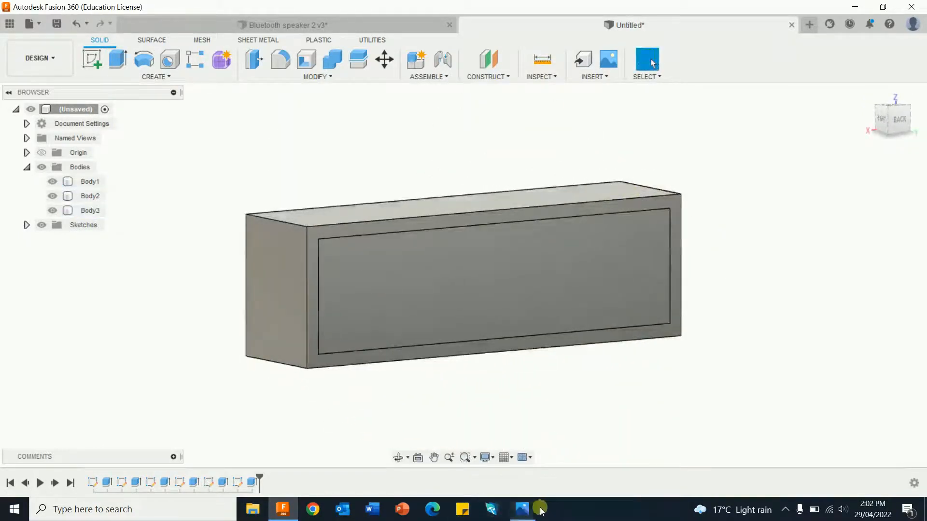
pyautogui.click(522, 511)
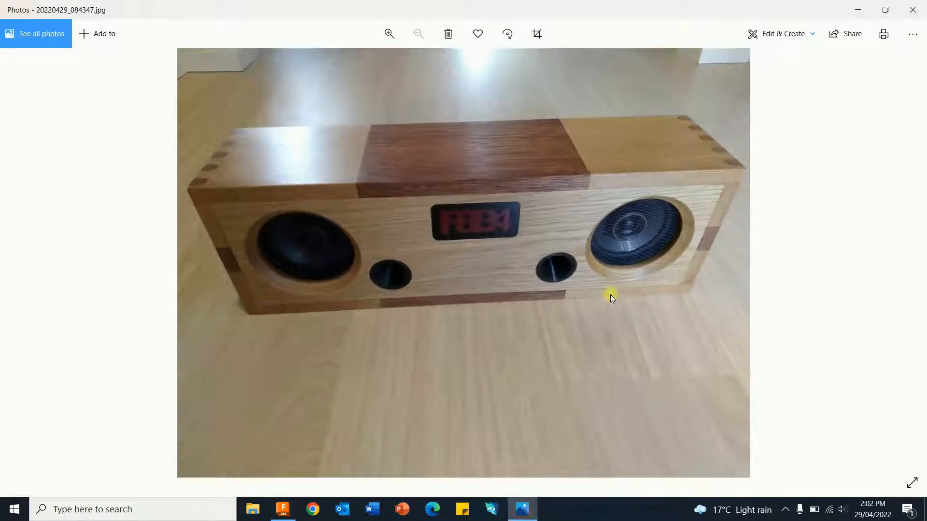
pyautogui.click(14, 264)
pyautogui.click(14, 264)
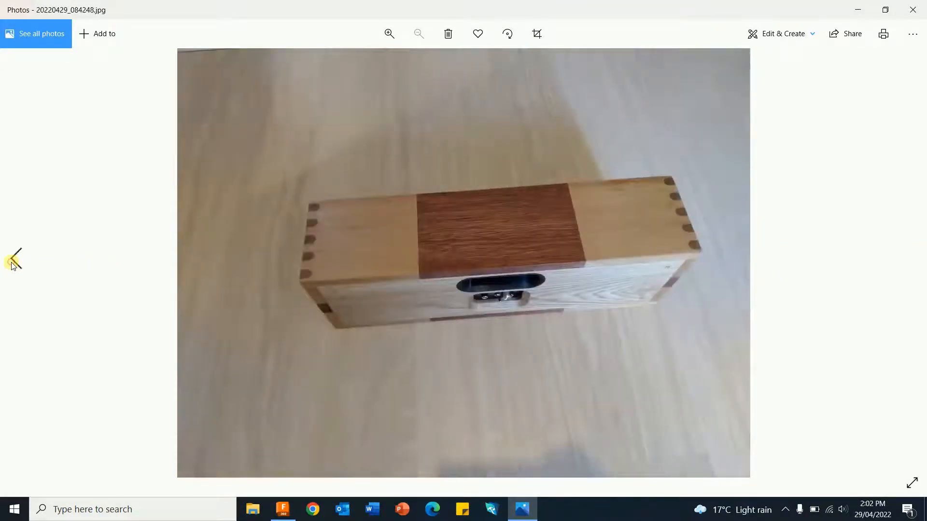
pyautogui.click(13, 263)
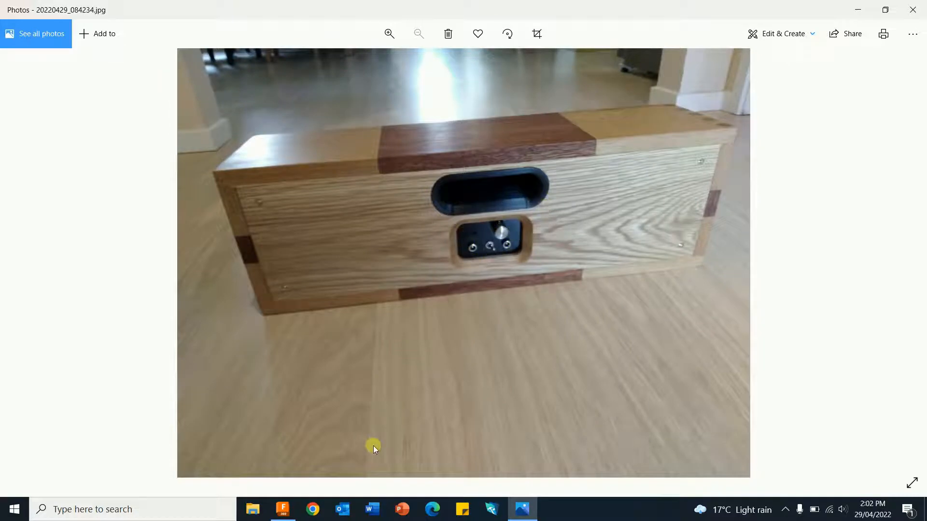
pyautogui.click(857, 10)
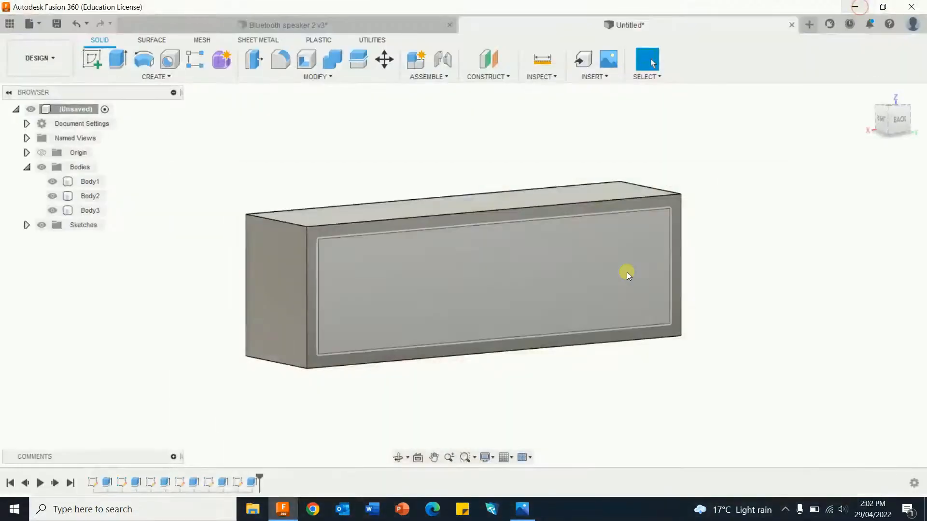
# Start a sketch on the back panel and draw a vertical construction line between the midpoints of its top and bottom edges
pyautogui.click(95, 64)
pyautogui.click(430, 268)
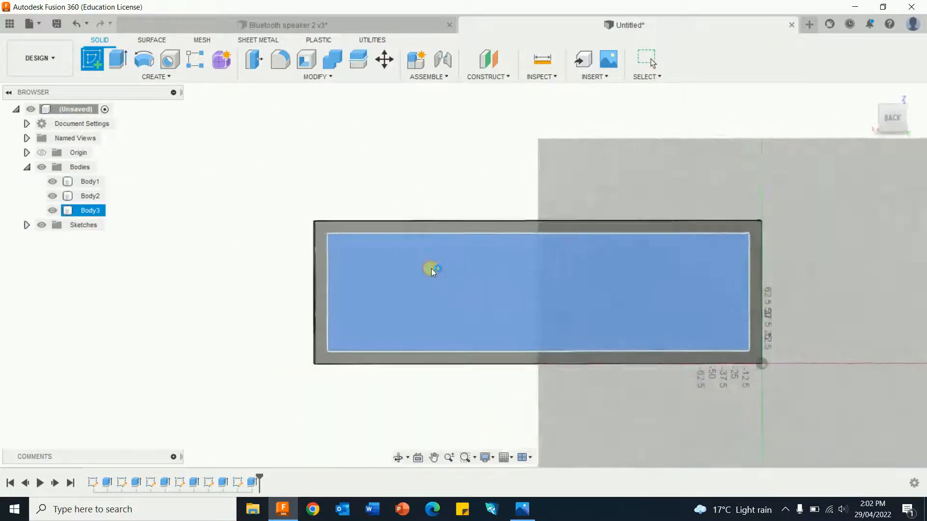
pyautogui.click(96, 67)
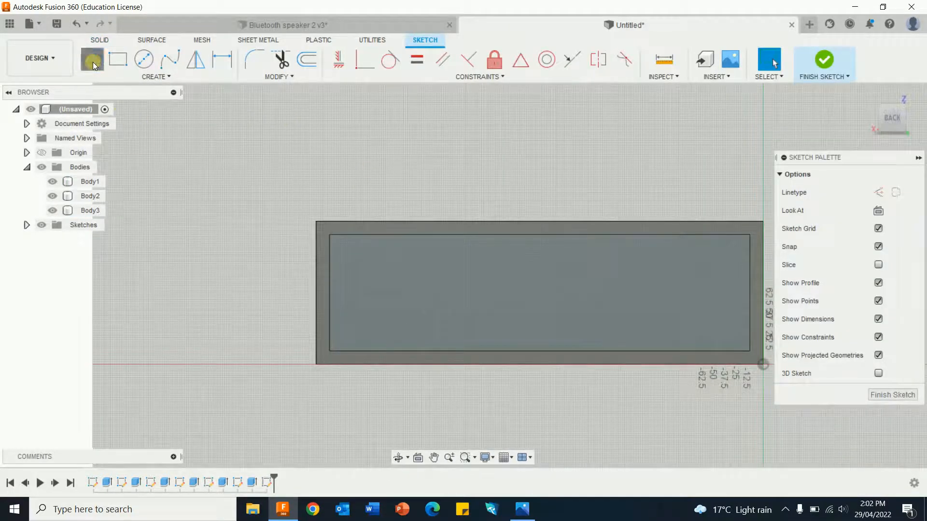
pyautogui.click(878, 193)
pyautogui.click(329, 236)
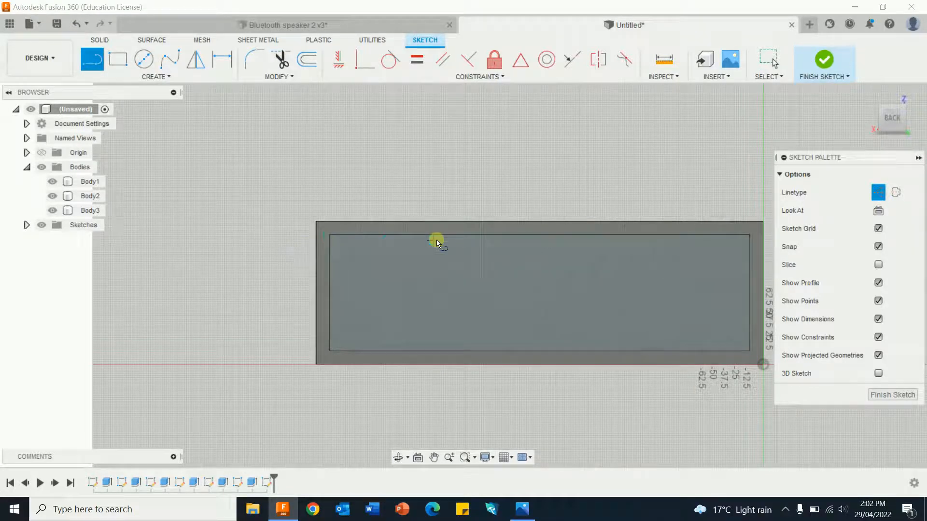
pyautogui.click(540, 234)
pyautogui.click(540, 352)
pyautogui.press('Escape')
pyautogui.press('Escape')
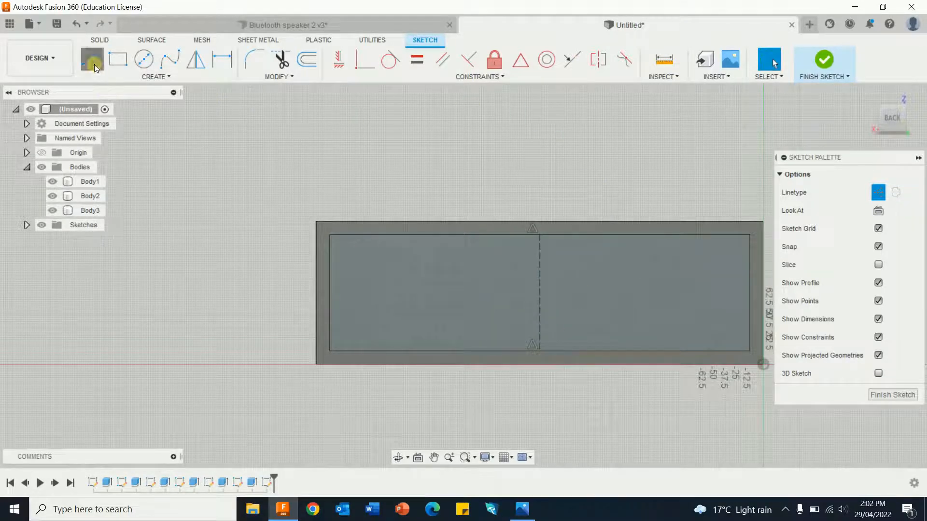
# Draw a 25 mm construction line down from the back panel's top midpoint and place its dimension outside the enclosure
pyautogui.click(92, 59)
pyautogui.click(539, 235)
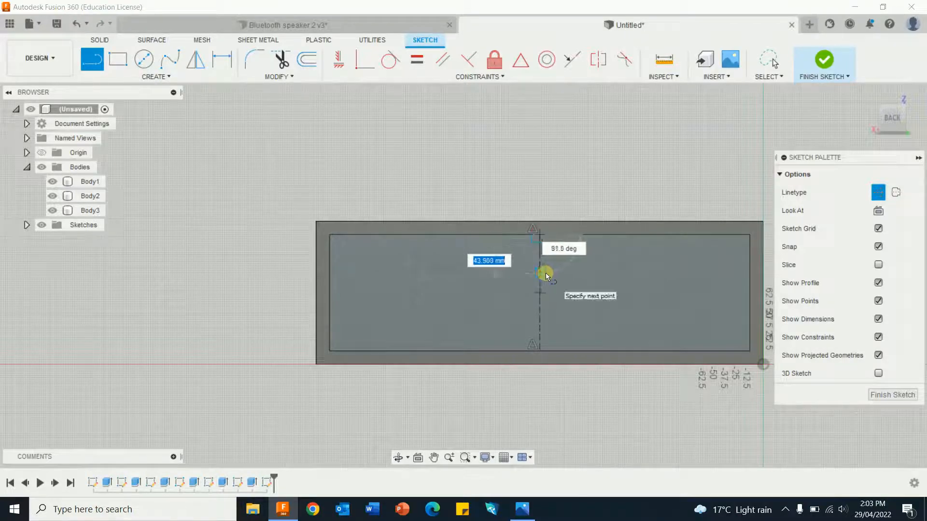
pyautogui.write('25')
pyautogui.press('Return')
pyautogui.press('Escape')
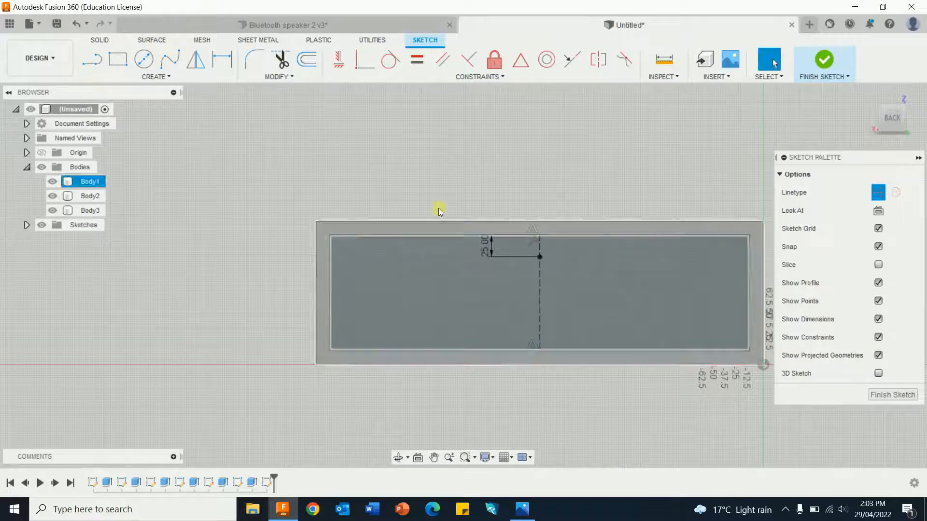
pyautogui.moveTo(492, 247); pyautogui.dragTo(181, 245)
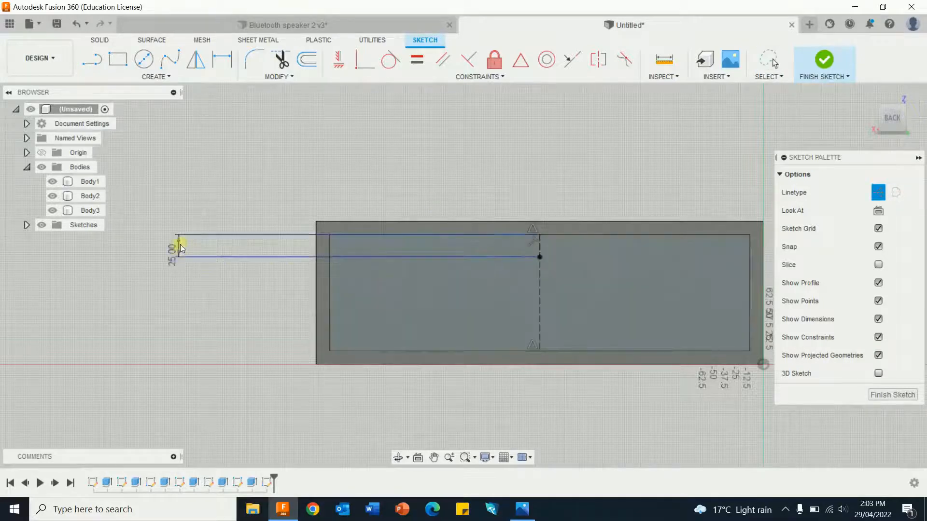
# Draw a 45 mm construction line up from the midpoint of the back panel's bottom edge
pyautogui.press('l')
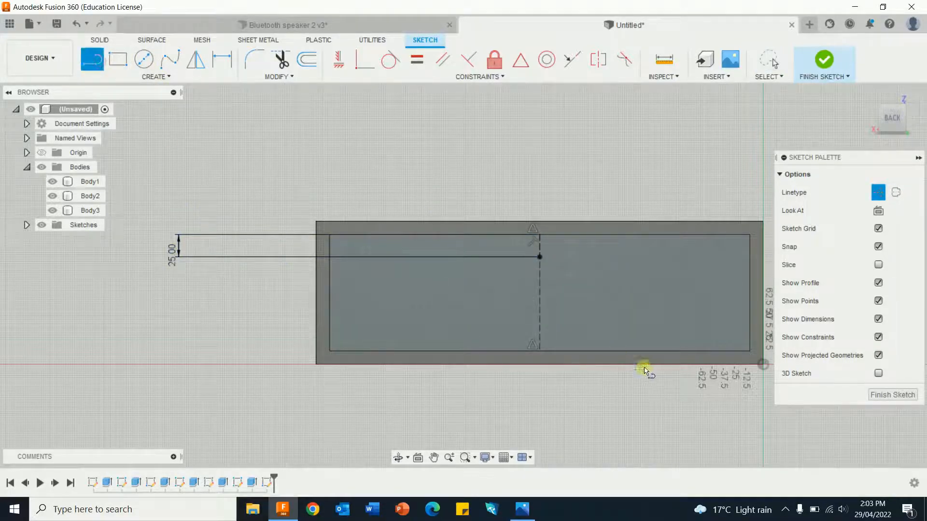
pyautogui.click(537, 347)
pyautogui.write('45')
pyautogui.press('Return')
pyautogui.press('Escape')
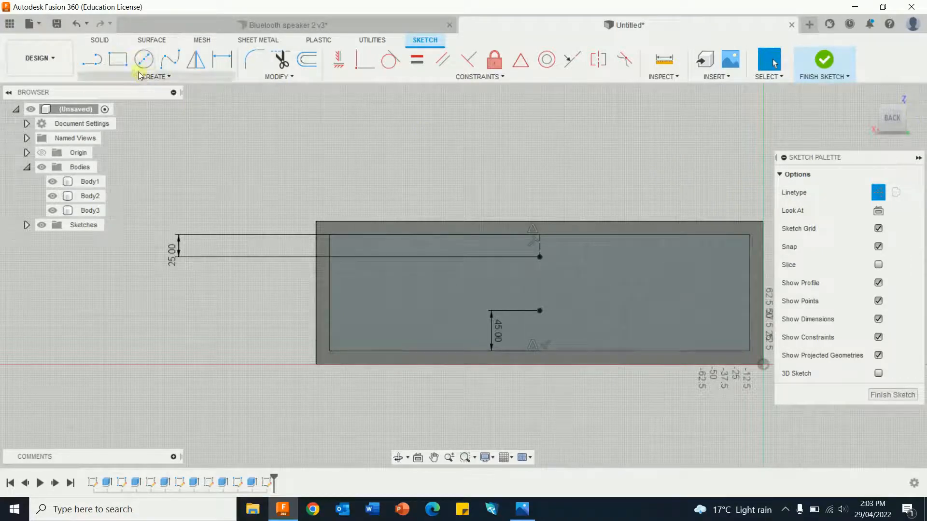
# Turn off construction linetype and draw a 100 × 25 mm center rectangle on the lower end of the 25 mm line
pyautogui.click(885, 194)
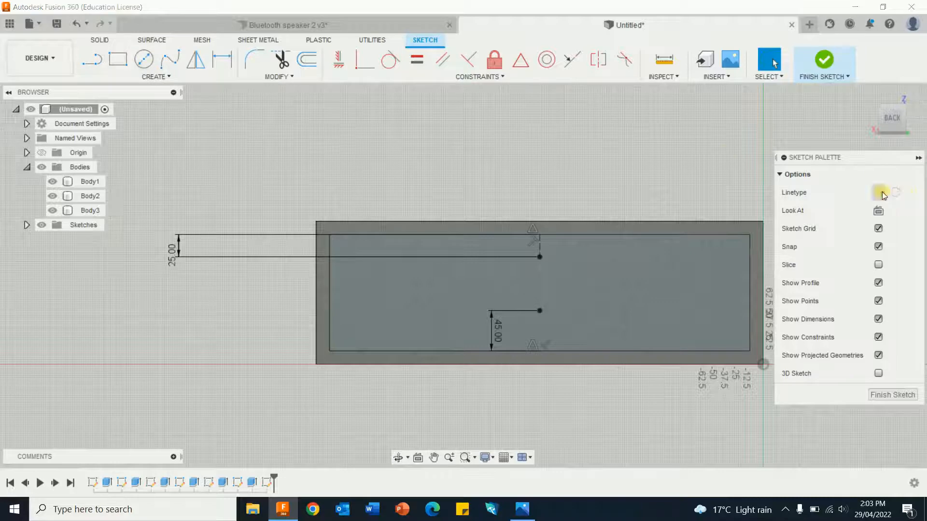
pyautogui.click(169, 77)
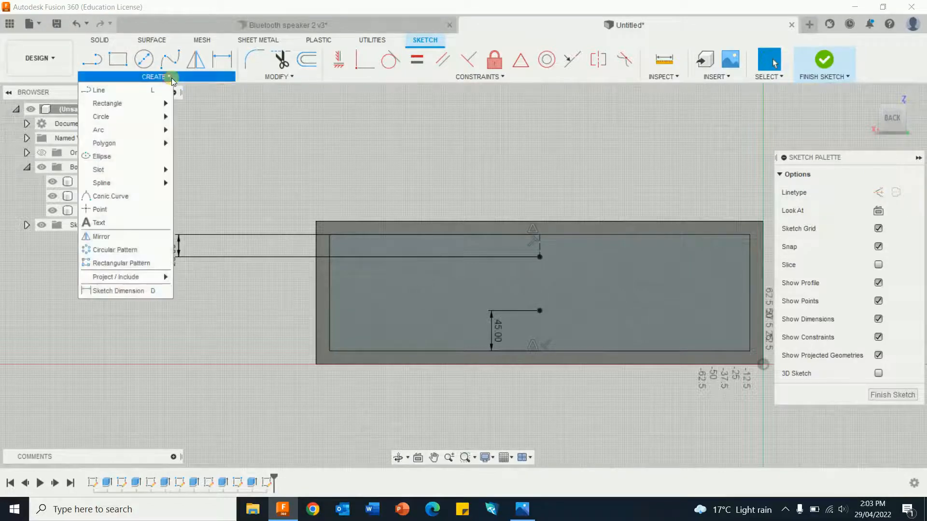
pyautogui.moveTo(135, 107)
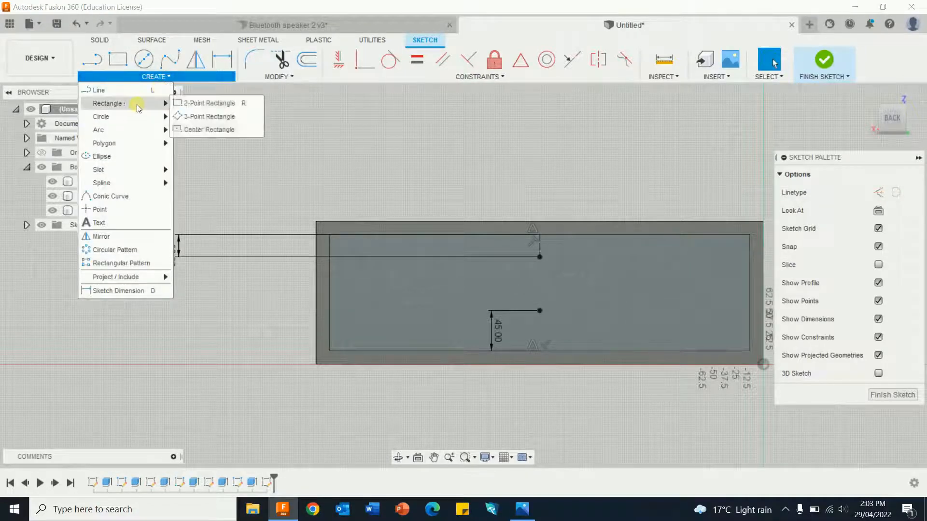
pyautogui.click(213, 130)
pyautogui.click(543, 258)
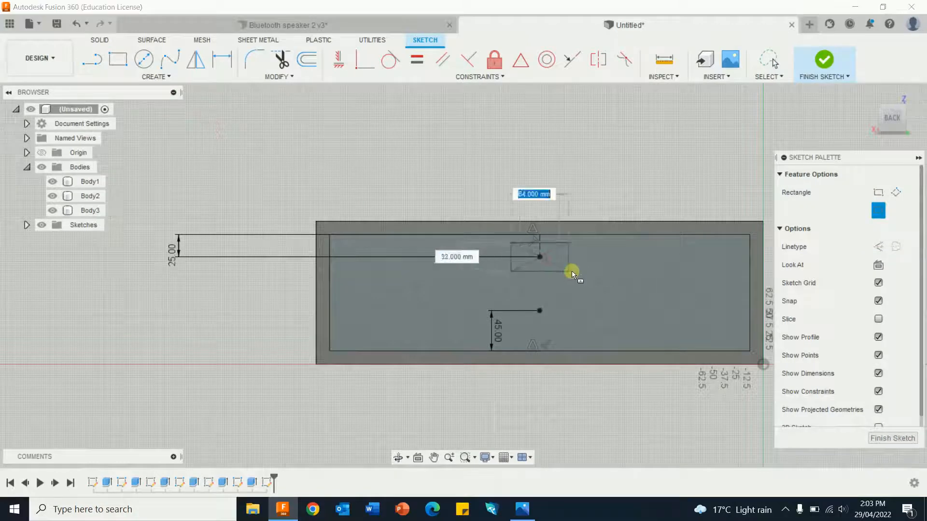
pyautogui.write('100')
pyautogui.press('Tab')
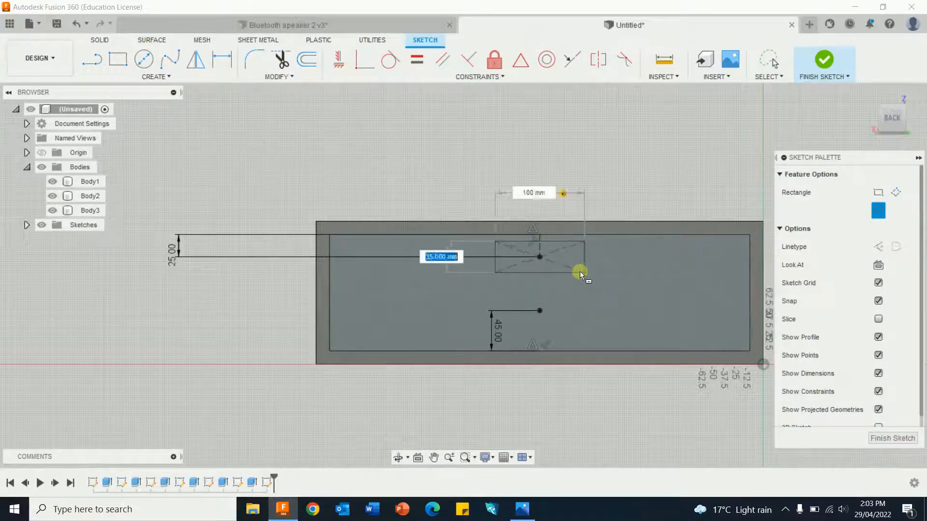
pyautogui.write('25')
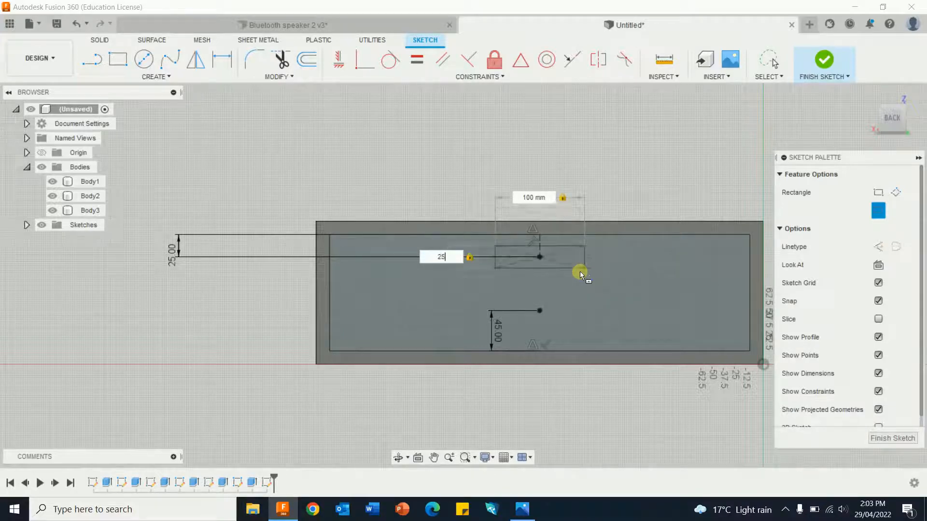
pyautogui.press('Return')
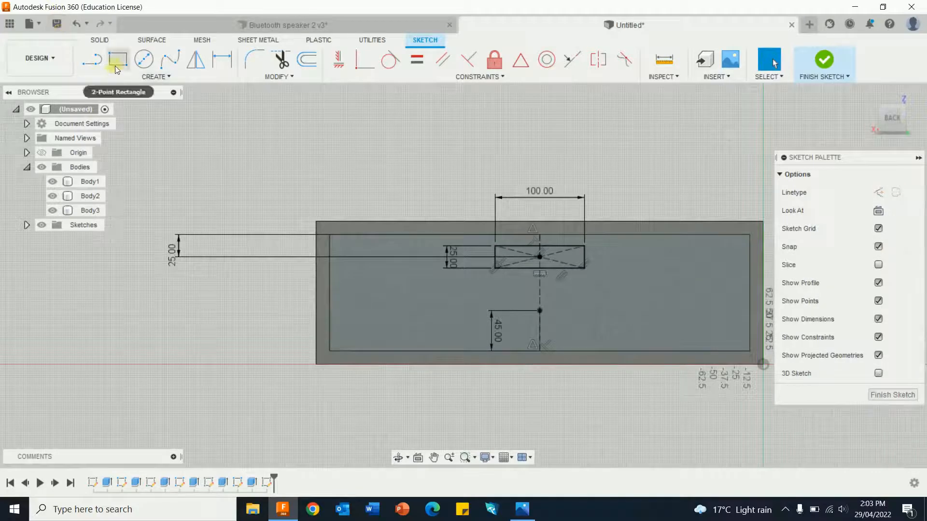
# Draw a 70 × 45 mm center rectangle on the upper end of the 45 mm construction line
pyautogui.click(153, 76)
pyautogui.moveTo(134, 107)
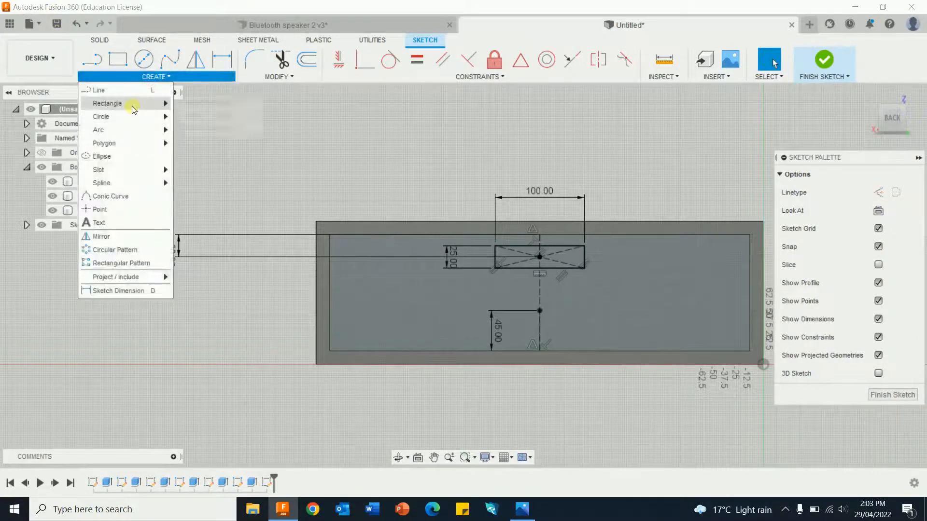
pyautogui.click(194, 130)
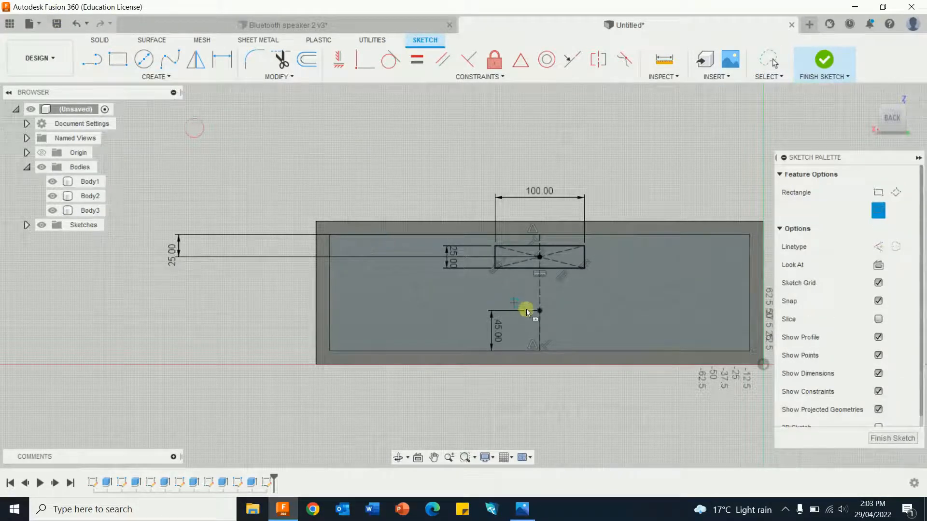
pyautogui.click(540, 309)
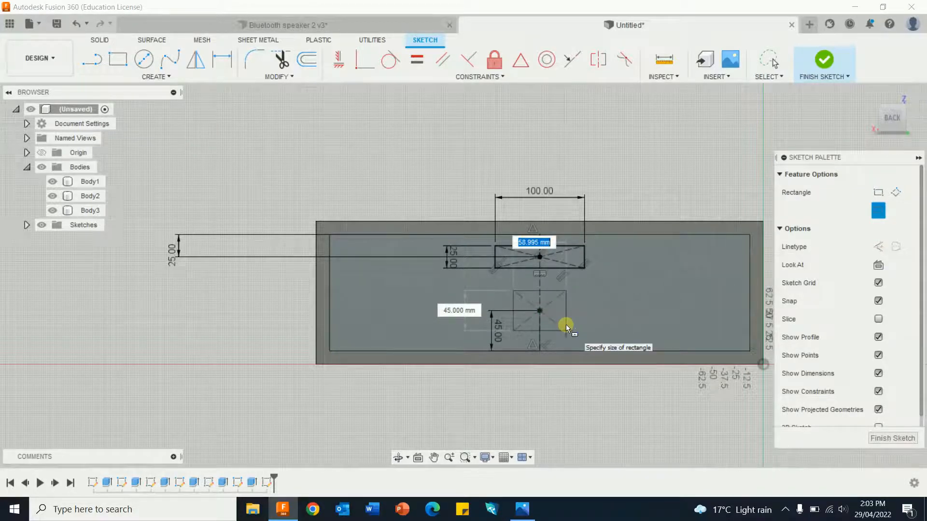
pyautogui.write('70')
pyautogui.press('Tab')
pyautogui.write('45')
pyautogui.press('Return')
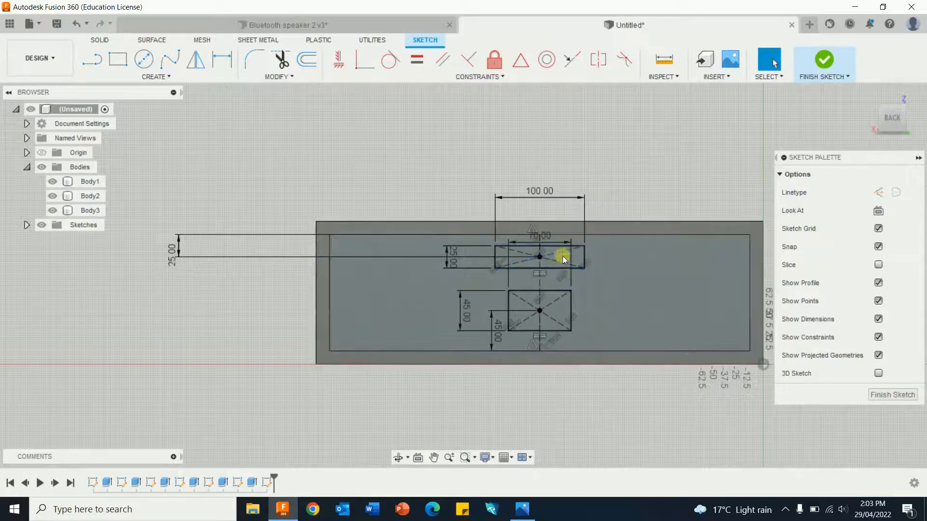
# Check the back-panel reference photo and draw a 12.5 mm construction line inward from the midpoint of the 100 × 25 mm rectangle's left side
pyautogui.click(521, 509)
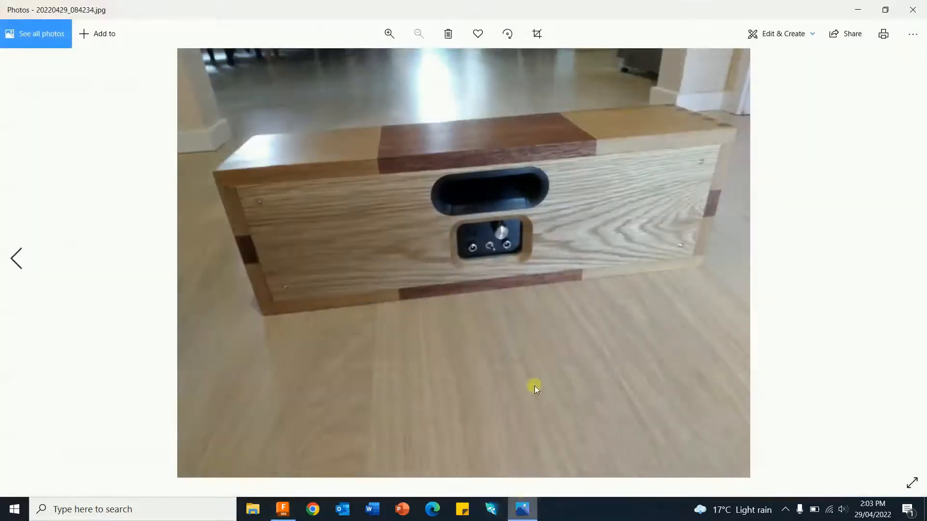
pyautogui.click(284, 509)
pyautogui.scroll(3, 536, 268)
pyautogui.scroll(4, 552, 271)
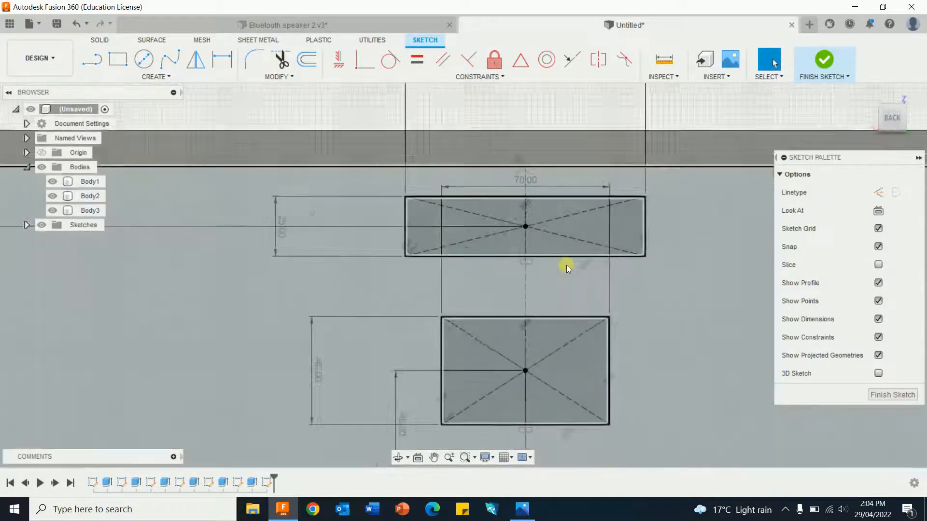
pyautogui.press('l')
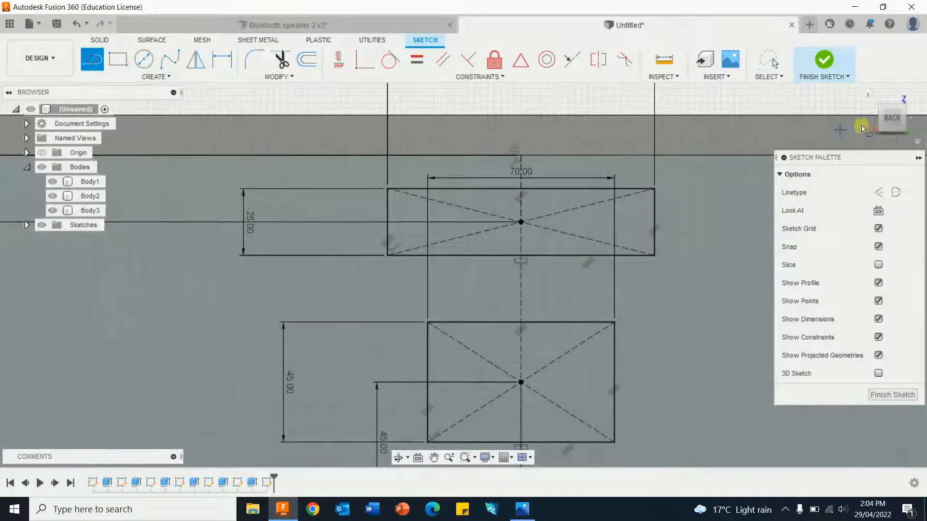
pyautogui.click(878, 193)
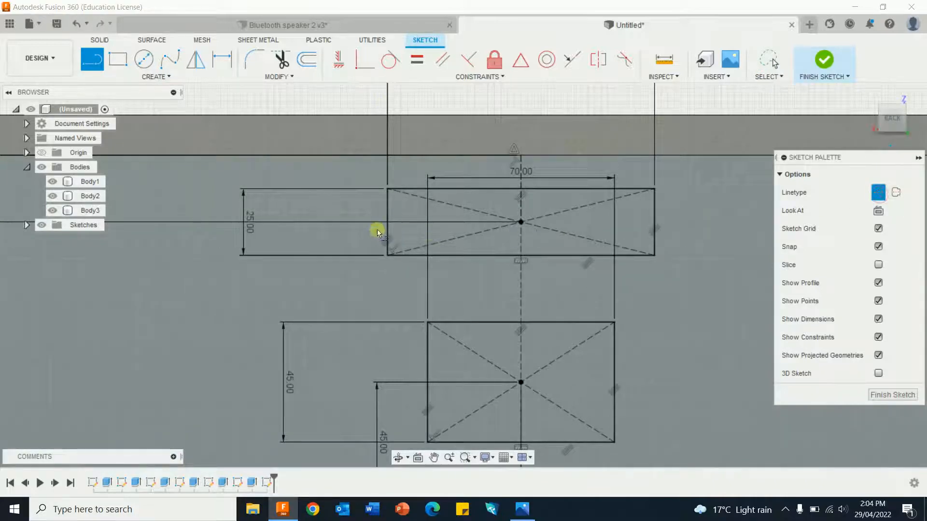
pyautogui.click(390, 222)
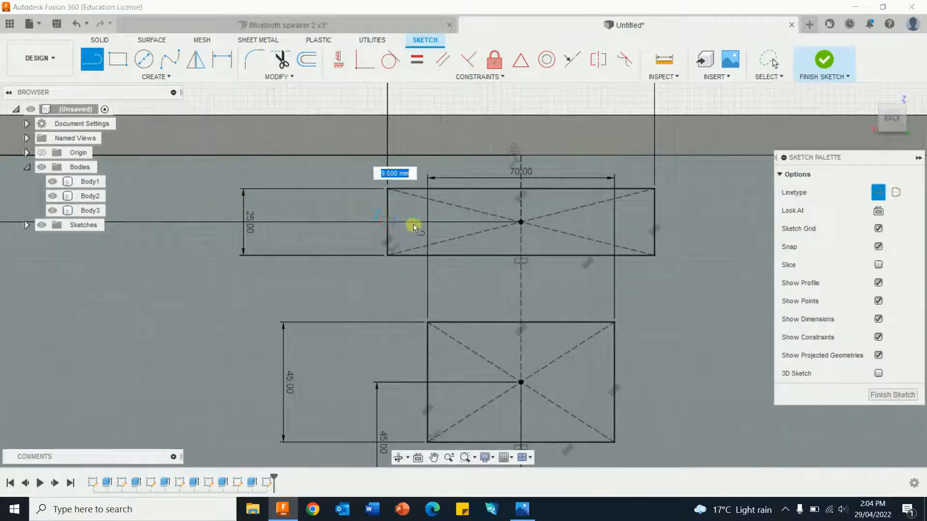
pyautogui.write('11')
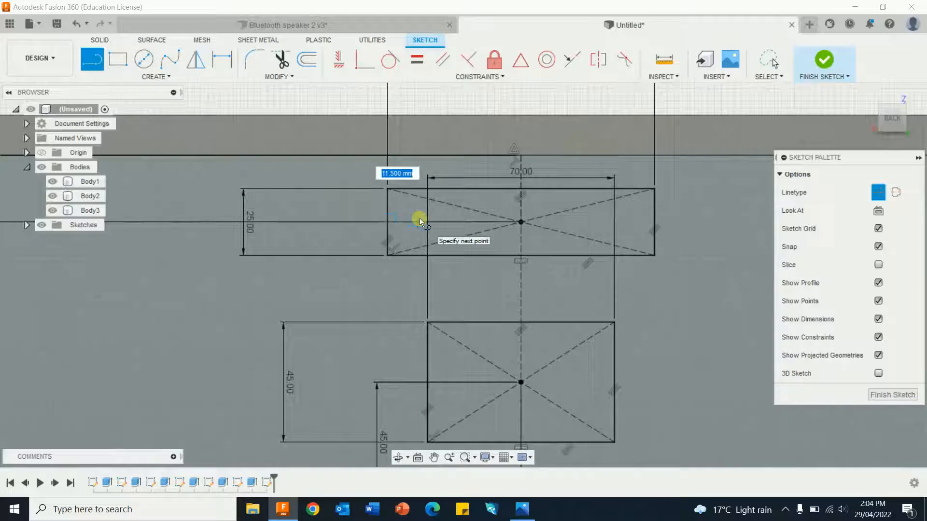
pyautogui.write('2.5')
pyautogui.press('Return')
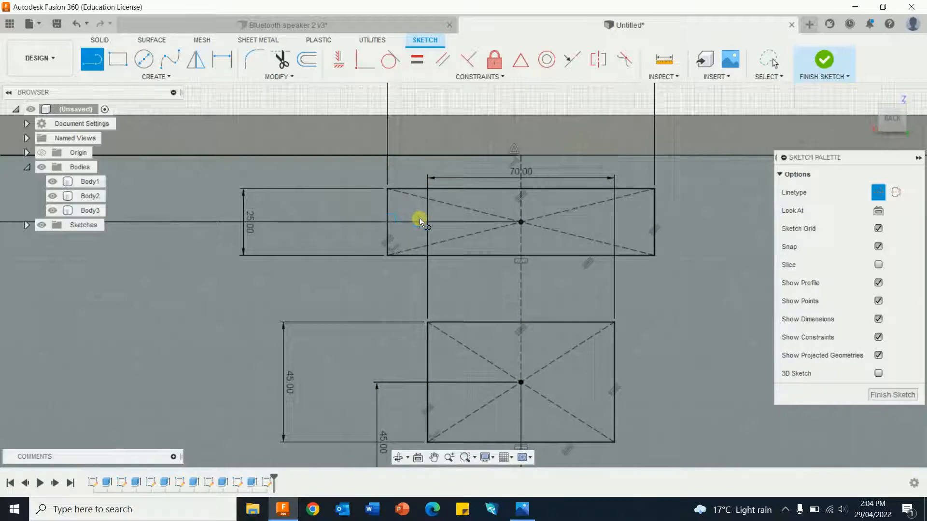
pyautogui.press('Escape')
# Draw a matching 12.5 mm construction line inward from the midpoint of the 100 × 25 mm rectangle's right side
pyautogui.press('l')
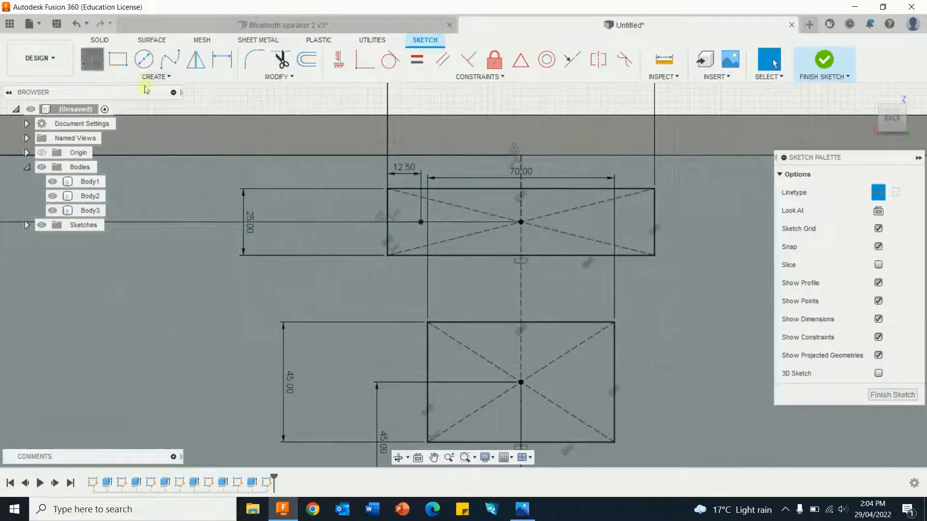
pyautogui.click(656, 221)
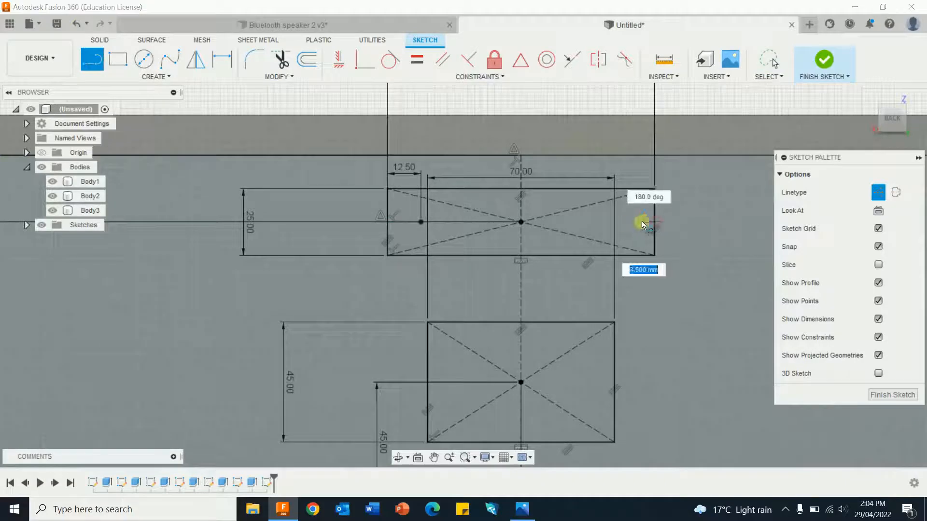
pyautogui.write('12.5')
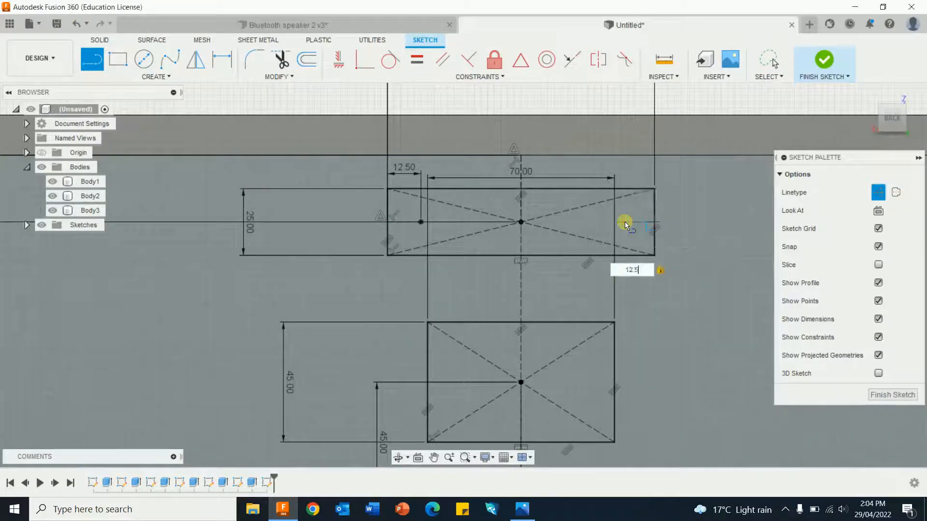
pyautogui.press('Return')
pyautogui.press('Escape')
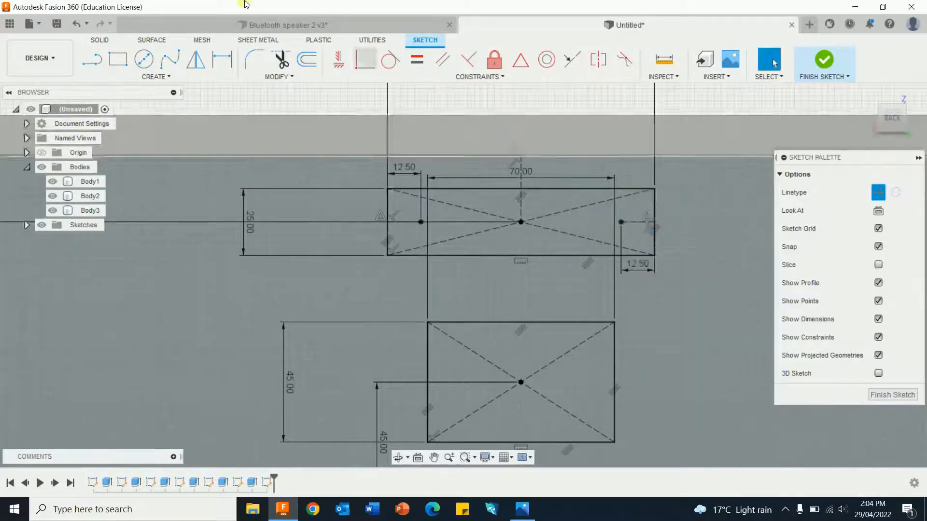
# Turn off construction linetype and draw a 25 mm diameter circle on the inner end of the right 12.5 mm line
pyautogui.click(879, 193)
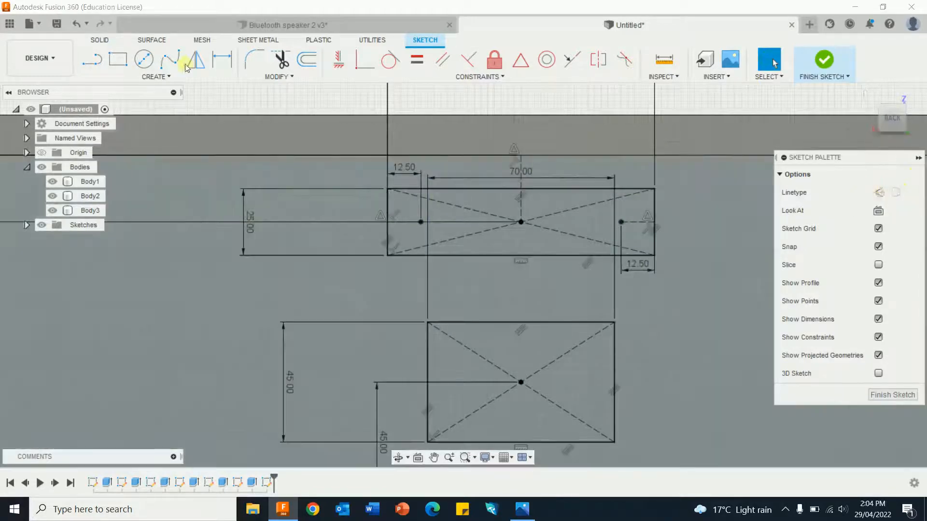
pyautogui.click(141, 60)
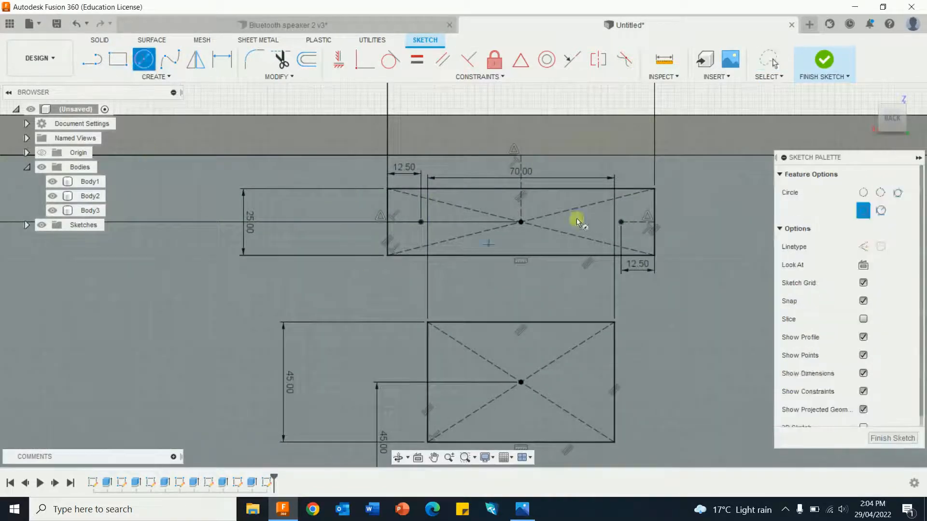
pyautogui.click(621, 223)
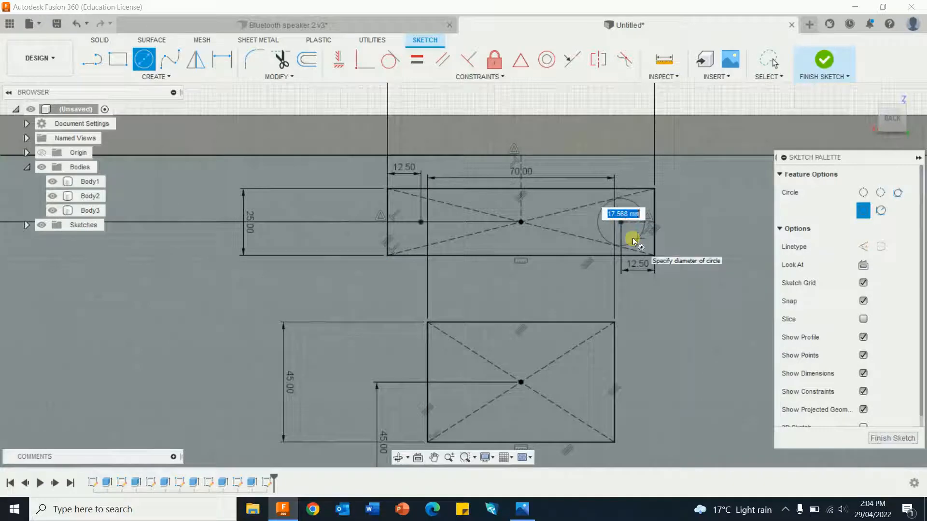
pyautogui.write('25')
pyautogui.press('Return')
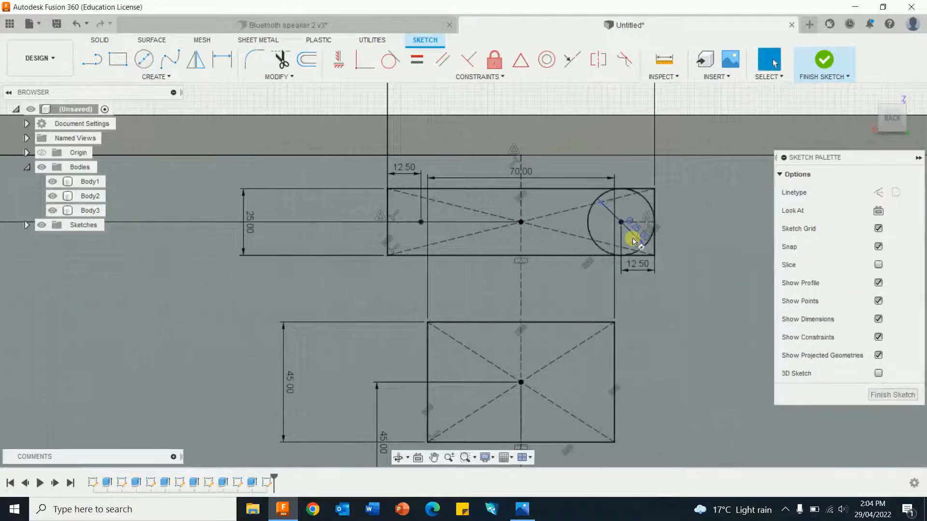
pyautogui.press('Escape')
# Draw a 25 mm diameter circle centred on the inner end of the left 12.5 mm construction line
pyautogui.click(153, 68)
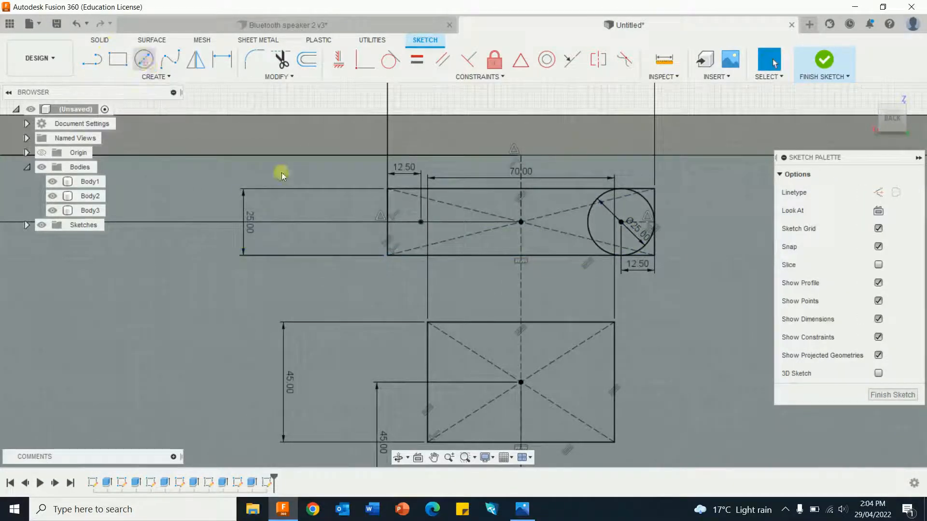
pyautogui.click(421, 222)
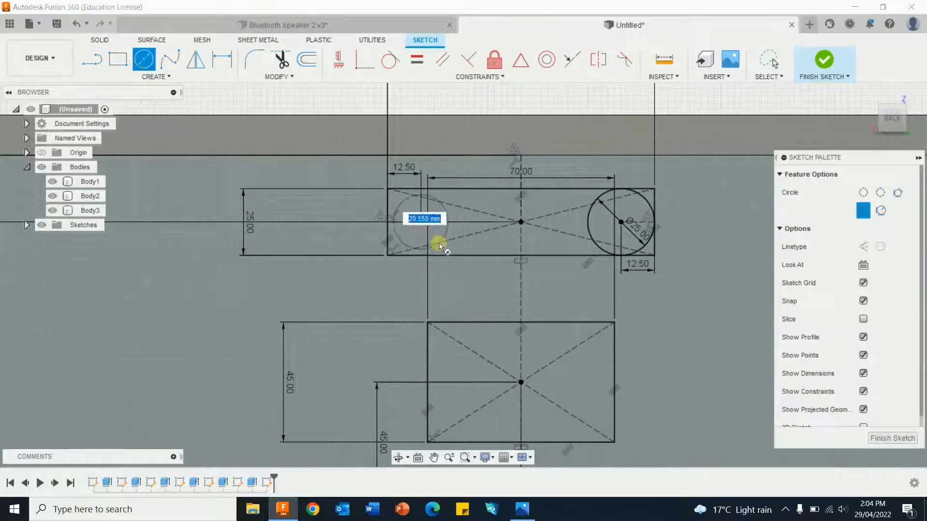
pyautogui.write('25')
pyautogui.press('Return')
pyautogui.press('Escape')
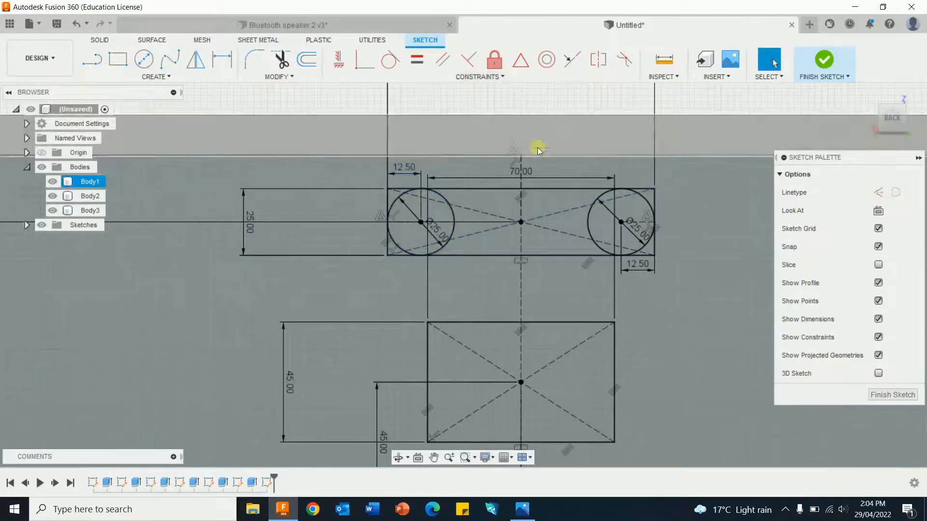
# Trim the upper rectangle's square corners and the circles' inner arcs to leave a round-ended slot outline, and finish the sketch
pyautogui.scroll(-2, 545, 225)
pyautogui.scroll(3, 543, 225)
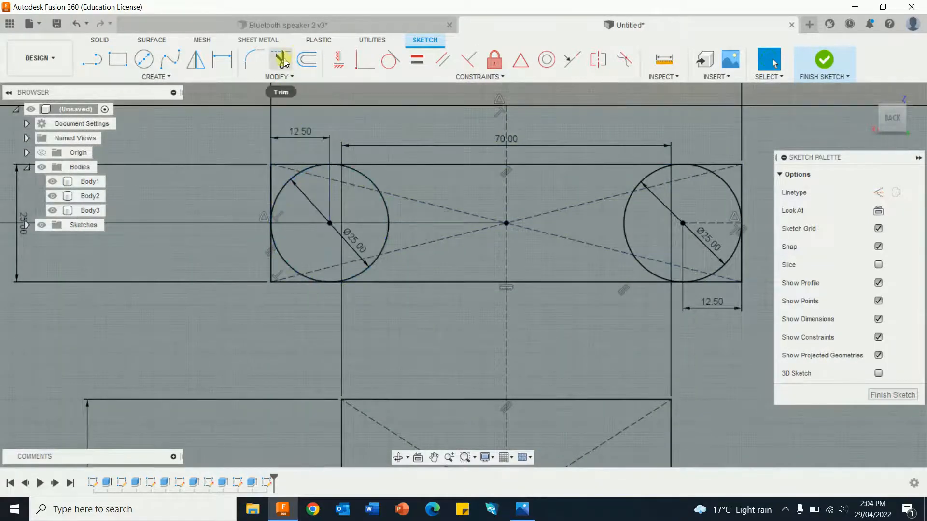
pyautogui.click(281, 61)
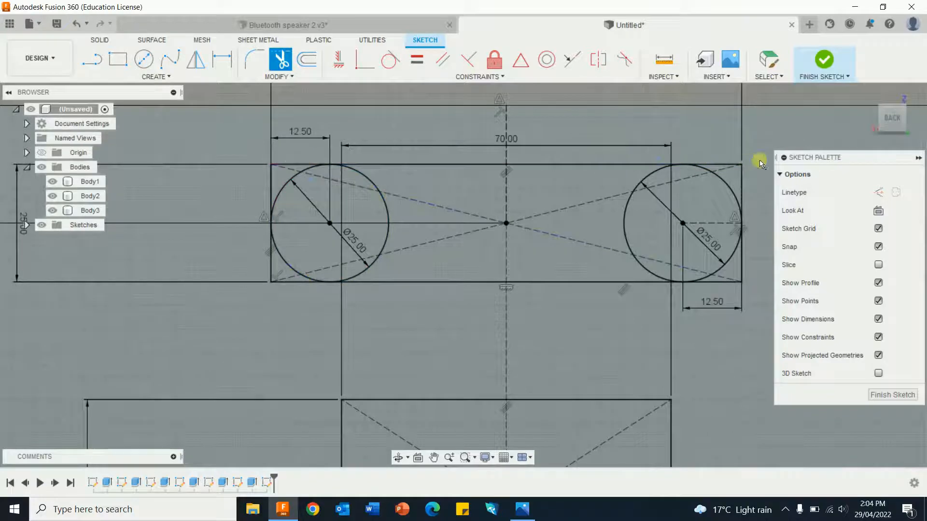
pyautogui.click(742, 195)
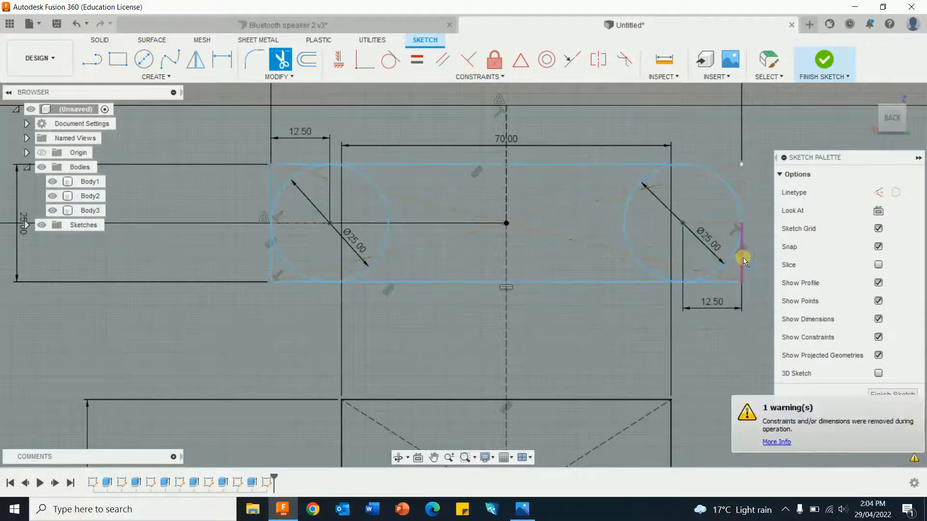
pyautogui.click(742, 278)
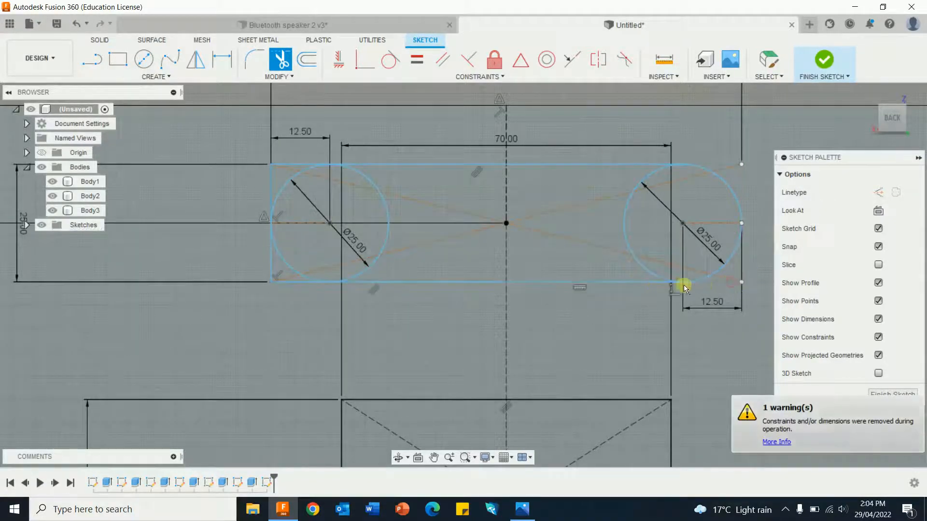
pyautogui.click(641, 265)
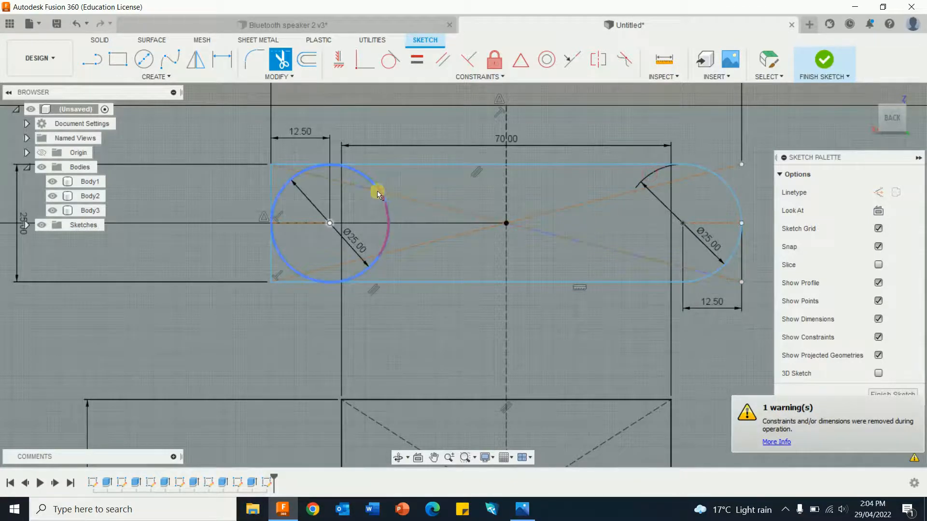
pyautogui.click(386, 244)
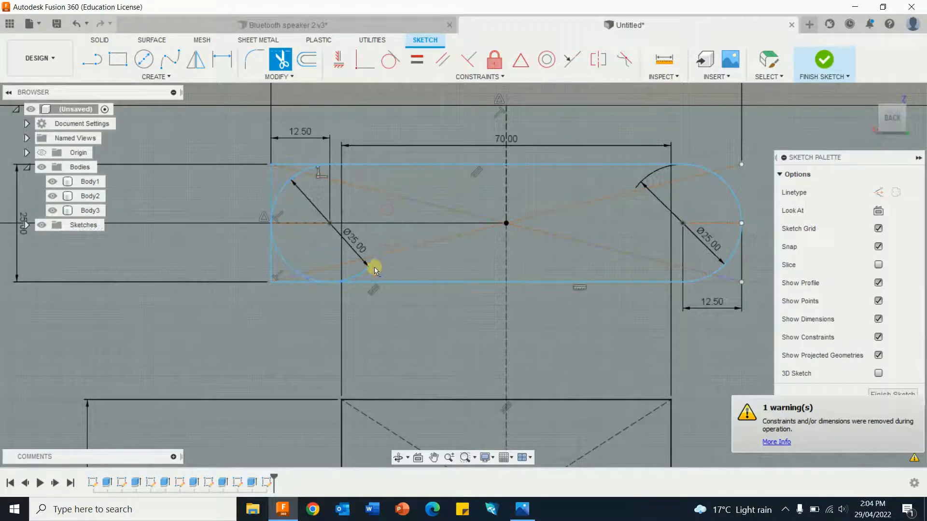
pyautogui.click(361, 269)
pyautogui.click(296, 283)
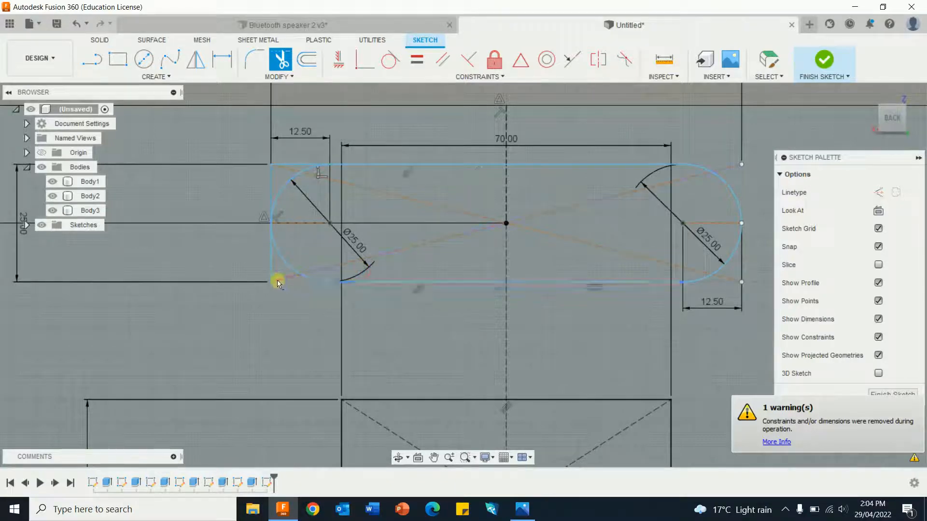
pyautogui.click(271, 267)
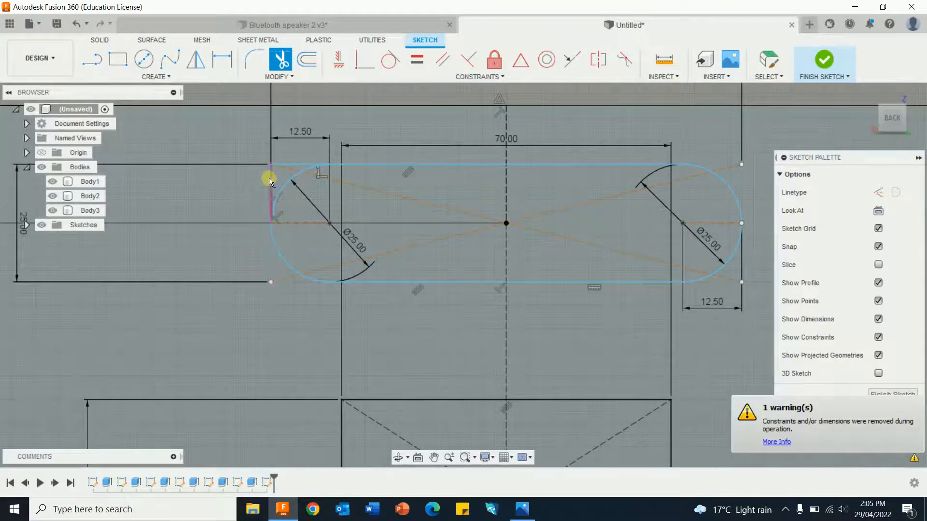
pyautogui.click(290, 165)
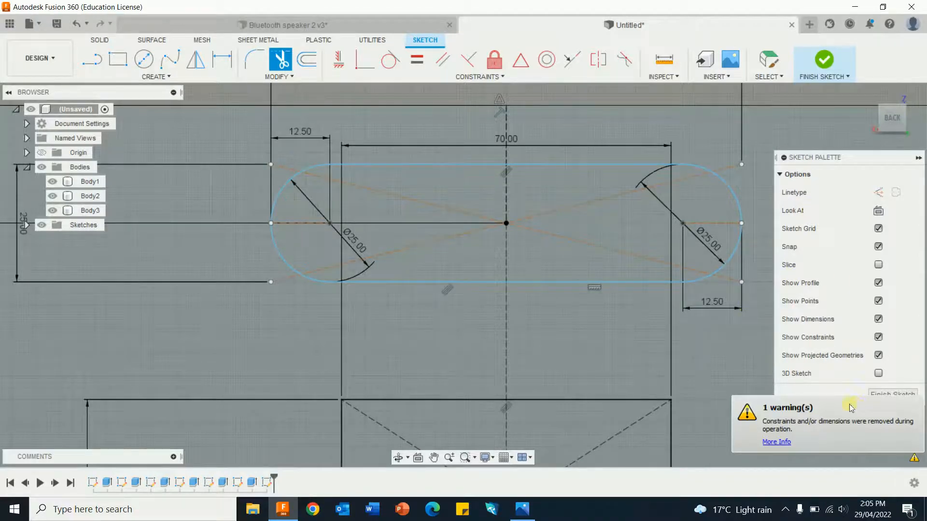
pyautogui.click(825, 60)
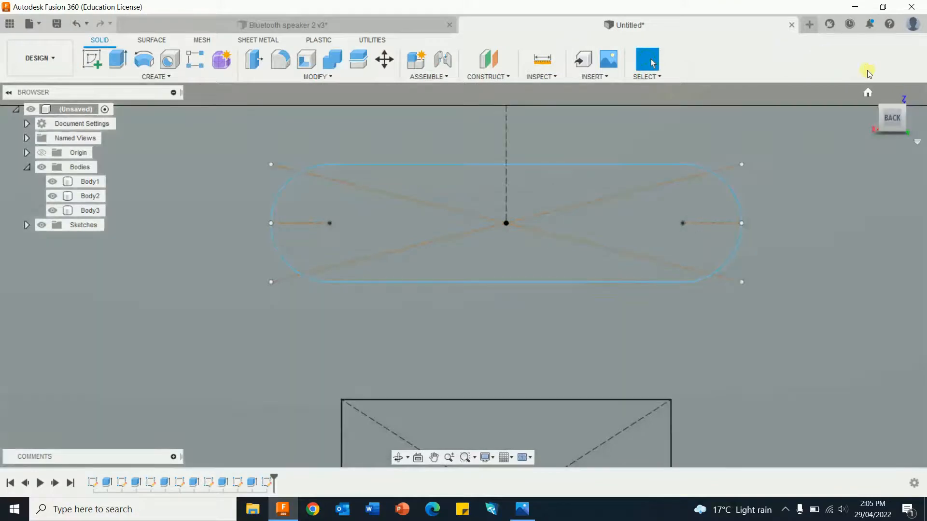
# Cut the slot and the 70 × 45 mm rectangle into the back panel with Press Pull at a distance of -15 mm
pyautogui.click(867, 88)
pyautogui.keyDown('shift'); pyautogui.moveTo(736, 186); pyautogui.dragTo(618, 160, button='middle'); pyautogui.keyUp('shift')
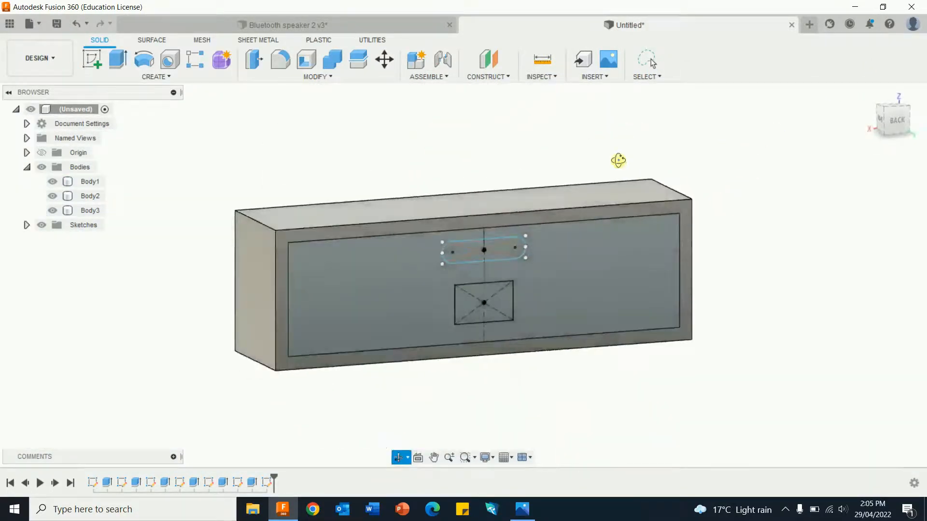
pyautogui.rightClick(805, 209)
pyautogui.click(850, 191)
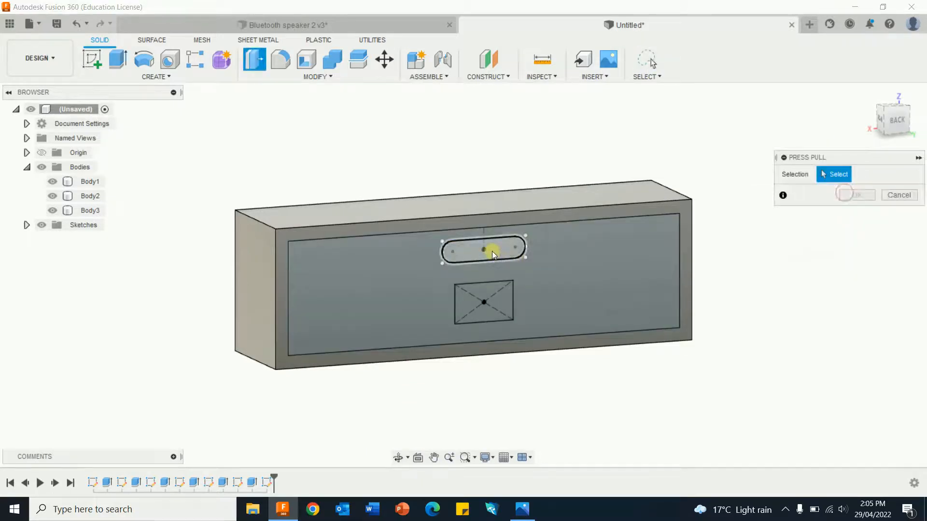
pyautogui.click(491, 251)
pyautogui.click(495, 307)
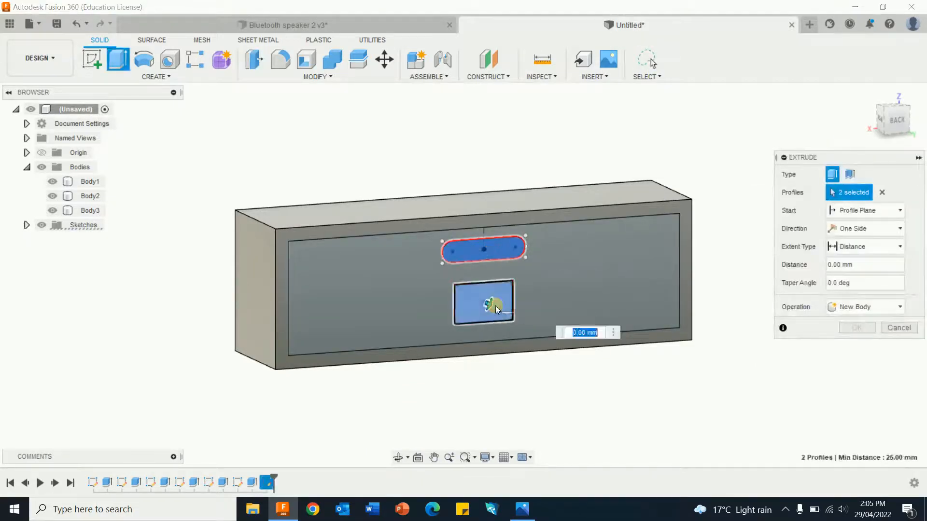
pyautogui.keyDown('shift'); pyautogui.moveTo(615, 293); pyautogui.dragTo(596, 295, button='middle'); pyautogui.keyUp('shift')
pyautogui.moveTo(471, 317); pyautogui.dragTo(468, 301)
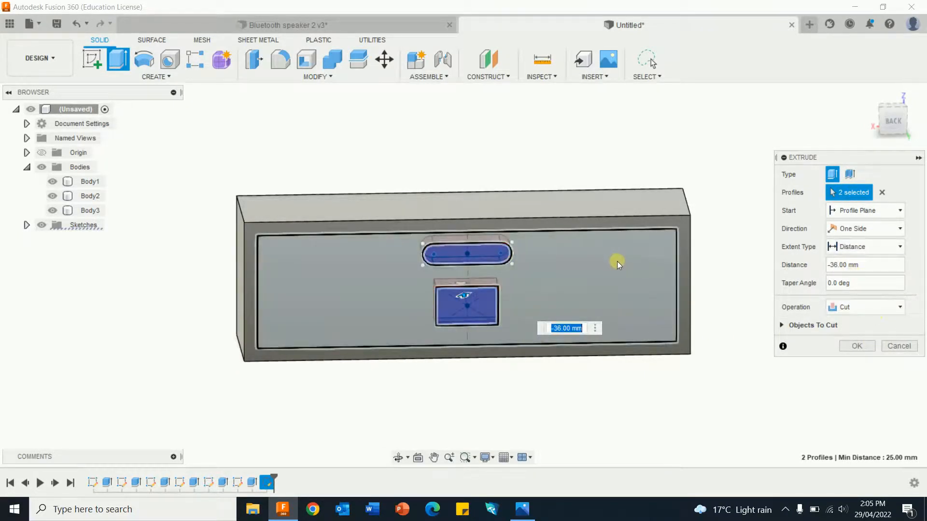
pyautogui.write('-15')
pyautogui.press('Return')
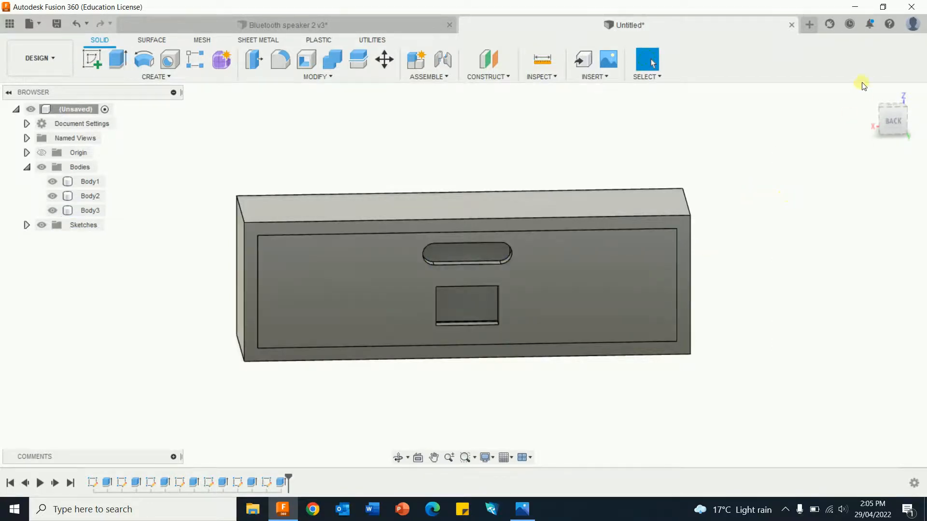
pyautogui.click(863, 87)
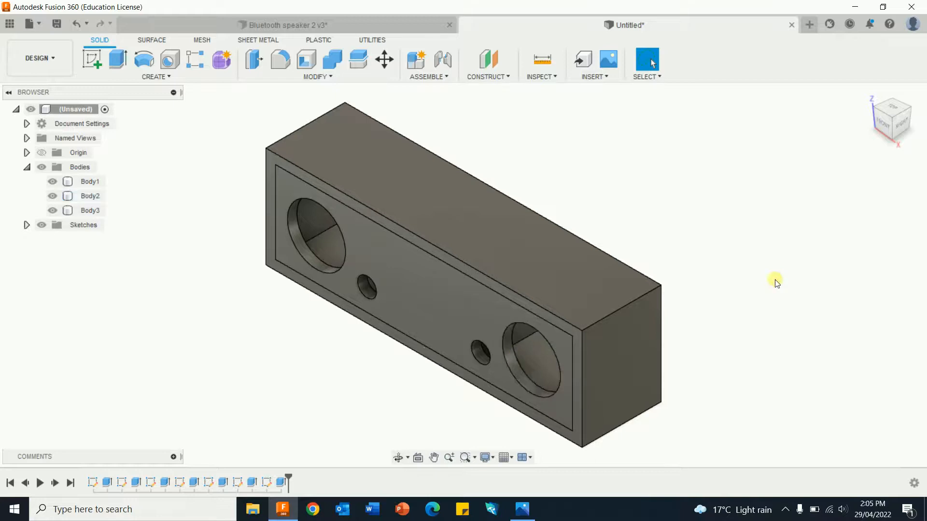
pyautogui.keyDown('shift'); pyautogui.moveTo(774, 282); pyautogui.dragTo(535, 301, button='middle'); pyautogui.keyUp('shift')
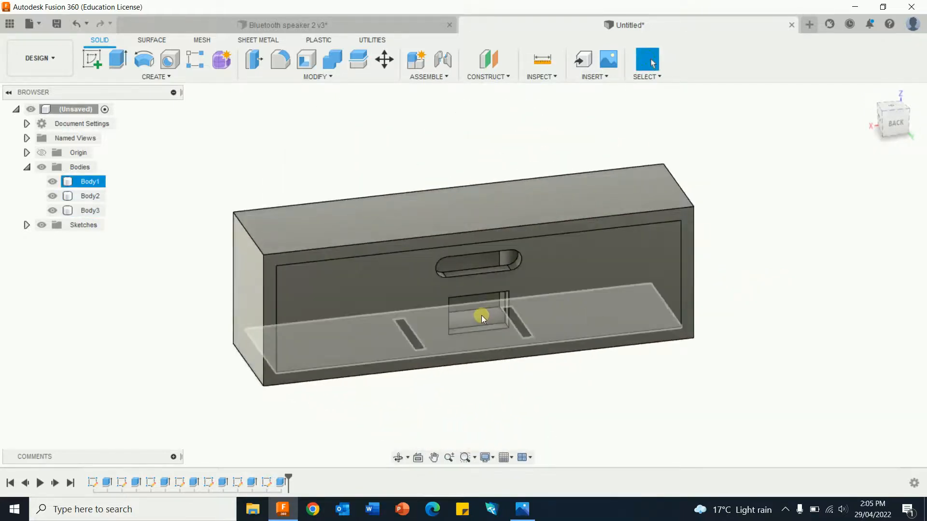
# Fillet the outer edge loop of the round-ended slot in the back panel with a 6 mm radius
pyautogui.scroll(-2, 601, 312)
pyautogui.scroll(6, 598, 304)
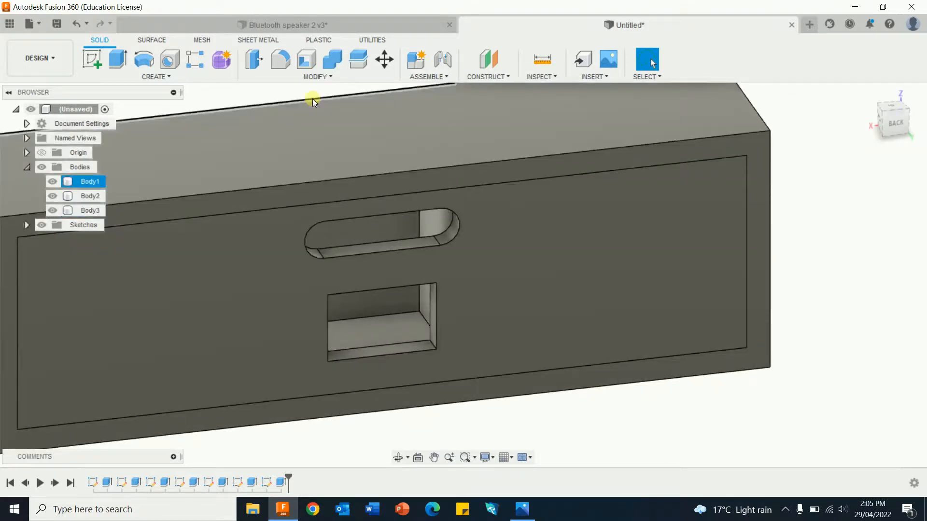
pyautogui.click(278, 58)
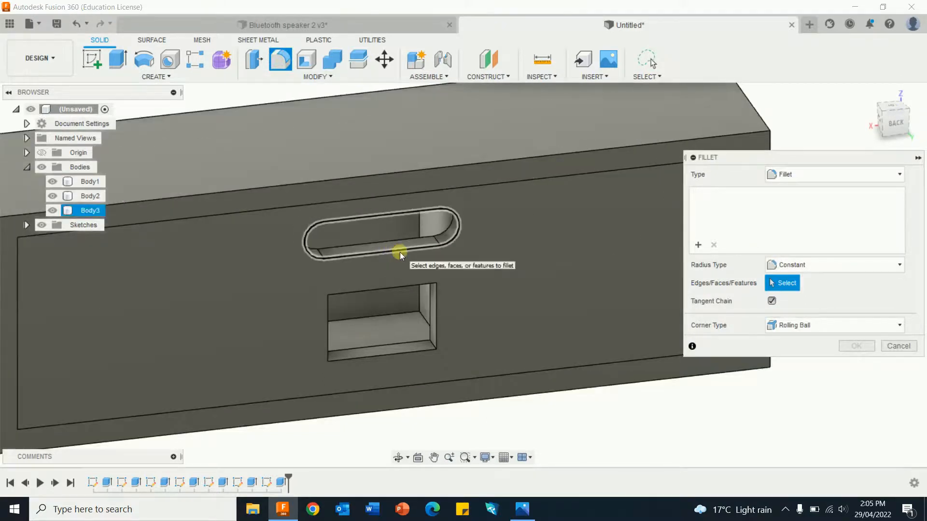
pyautogui.click(400, 252)
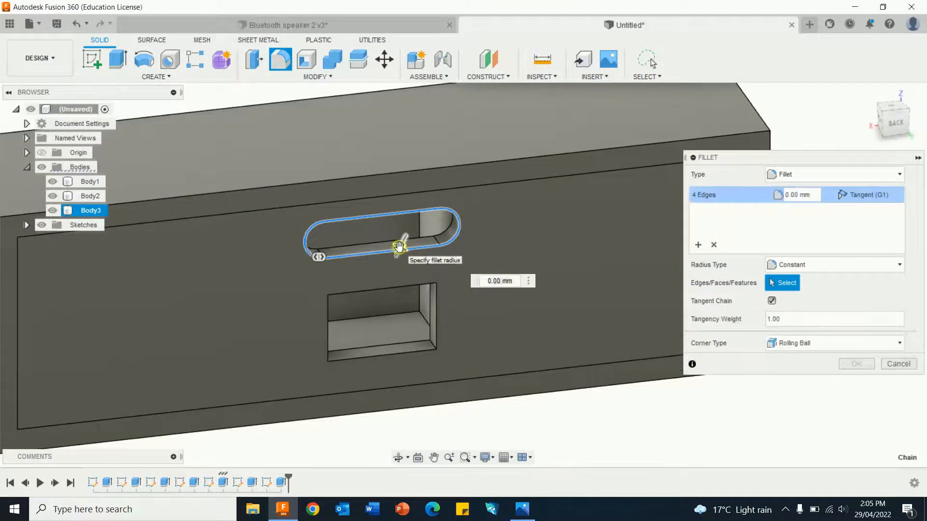
pyautogui.moveTo(404, 241); pyautogui.dragTo(401, 251)
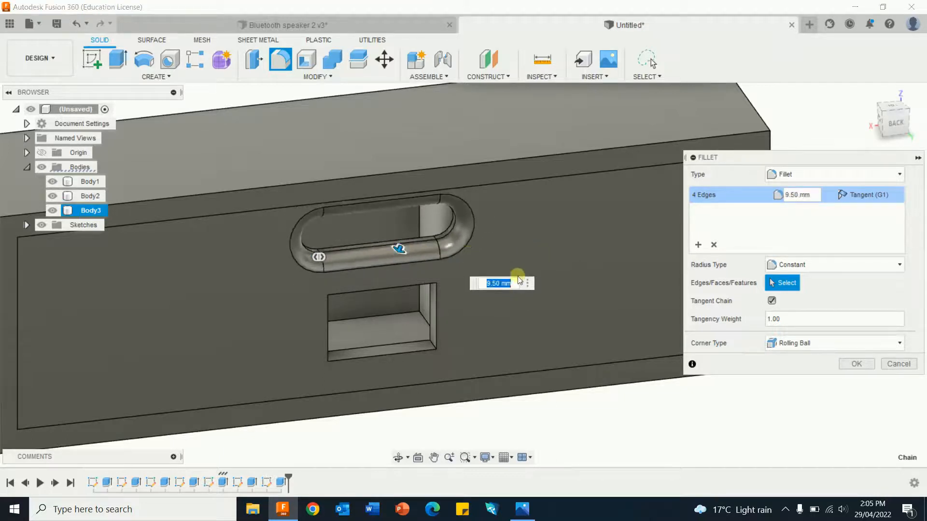
pyautogui.write('6')
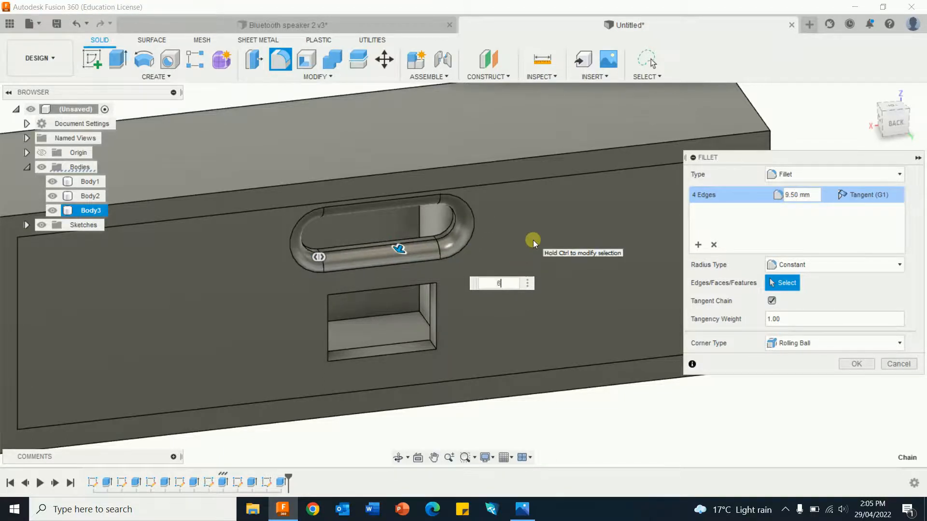
pyautogui.press('Return')
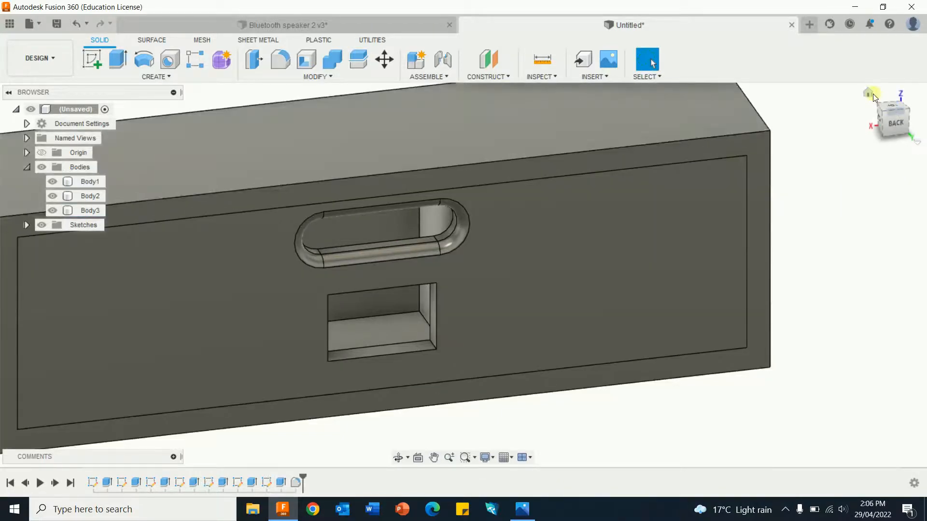
# Fillet the outer edges of the two small port holes in the front panel with a 6.5 mm radius
pyautogui.click(868, 93)
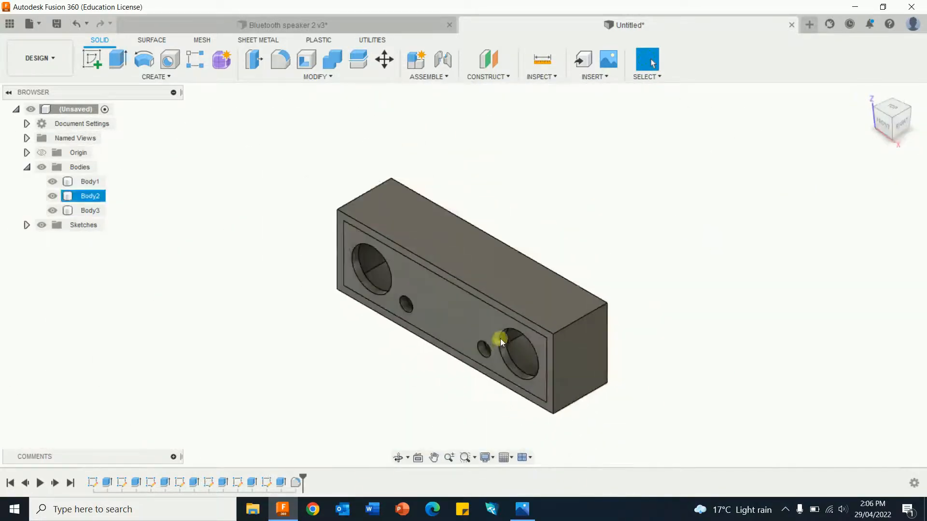
pyautogui.scroll(5, 500, 338)
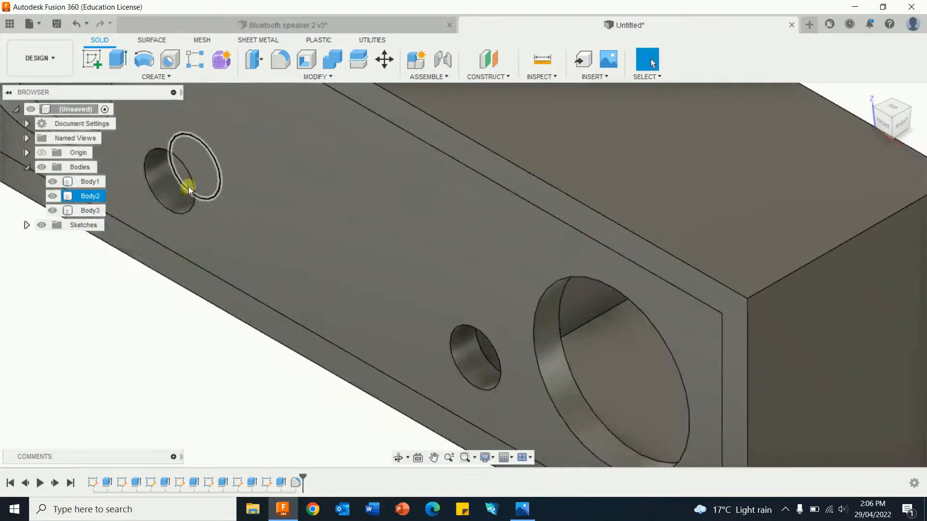
pyautogui.click(279, 60)
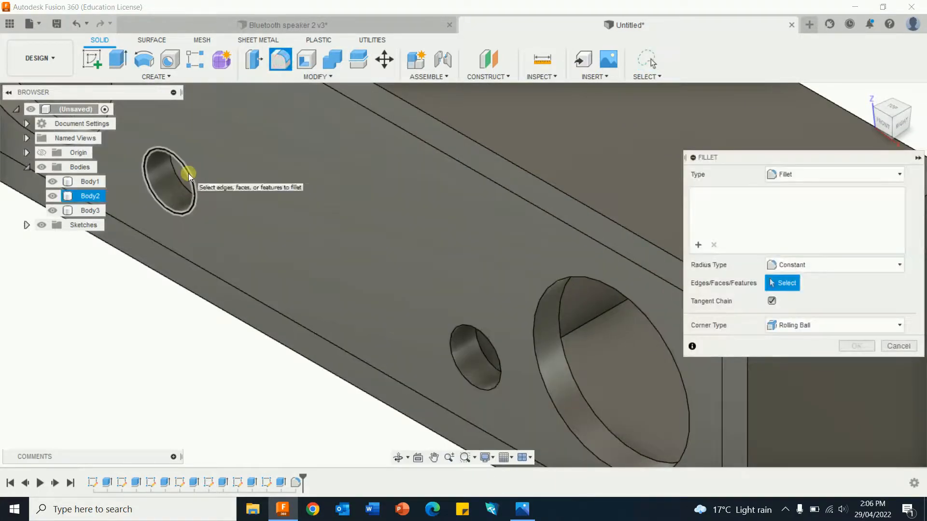
pyautogui.click(188, 172)
pyautogui.click(485, 339)
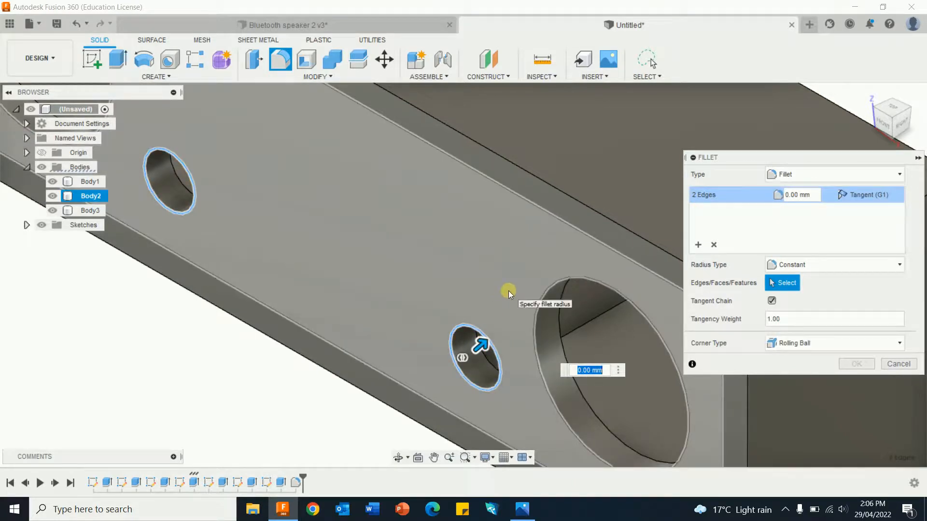
pyautogui.write('1.5')
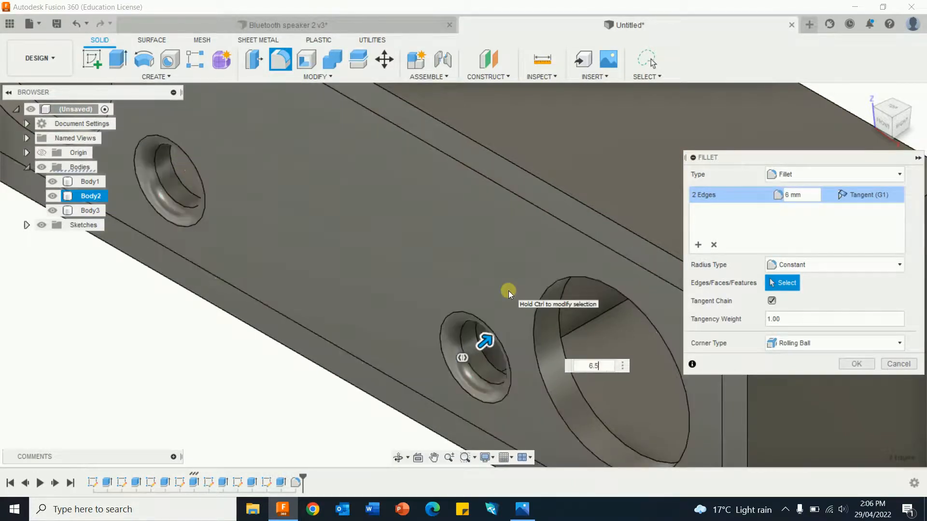
pyautogui.press('Return')
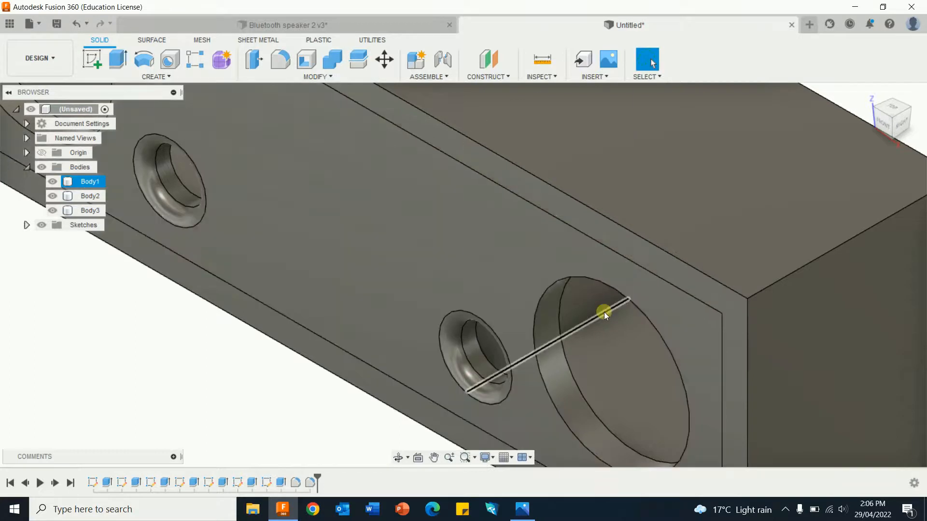
# Apply a Two Distance chamfer of 8 mm and 12 mm to the outer edges of both large speaker openings
pyautogui.scroll(3, 610, 346)
pyautogui.scroll(-4, 612, 349)
pyautogui.scroll(-5, 613, 348)
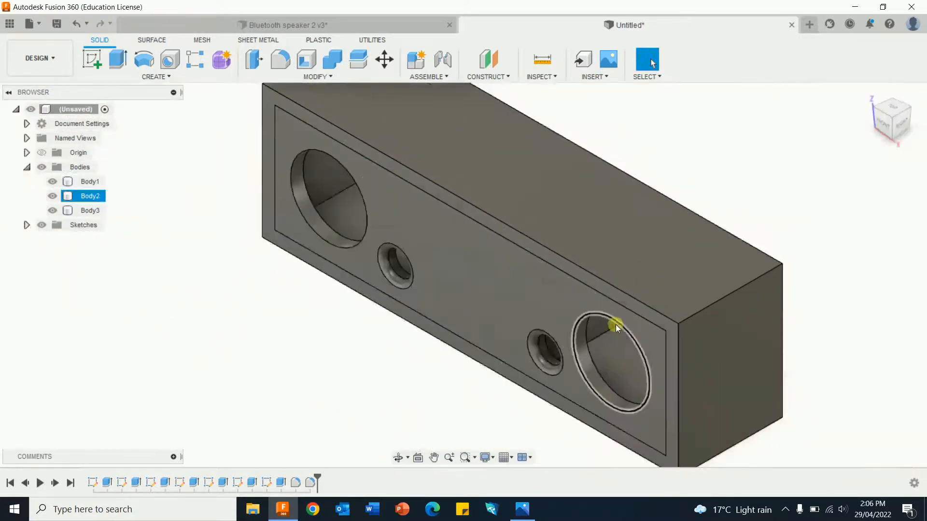
pyautogui.click(328, 79)
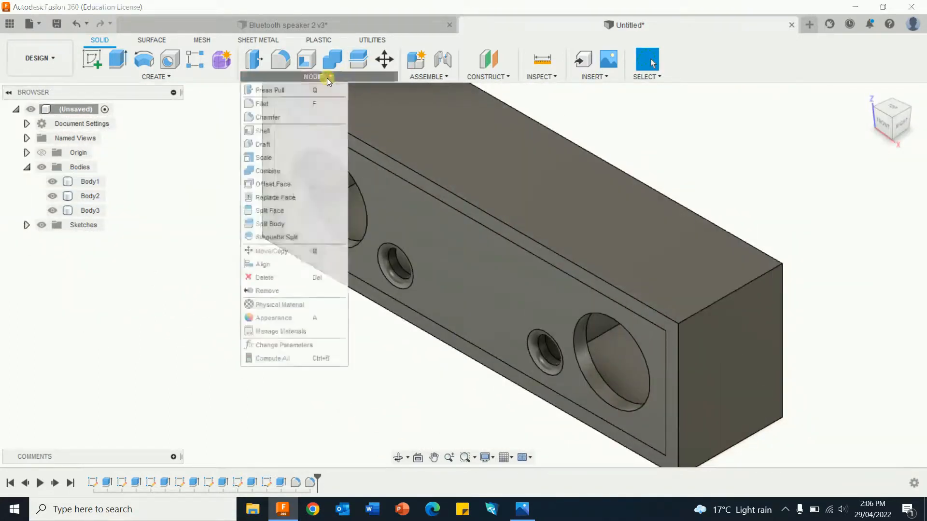
pyautogui.click(269, 117)
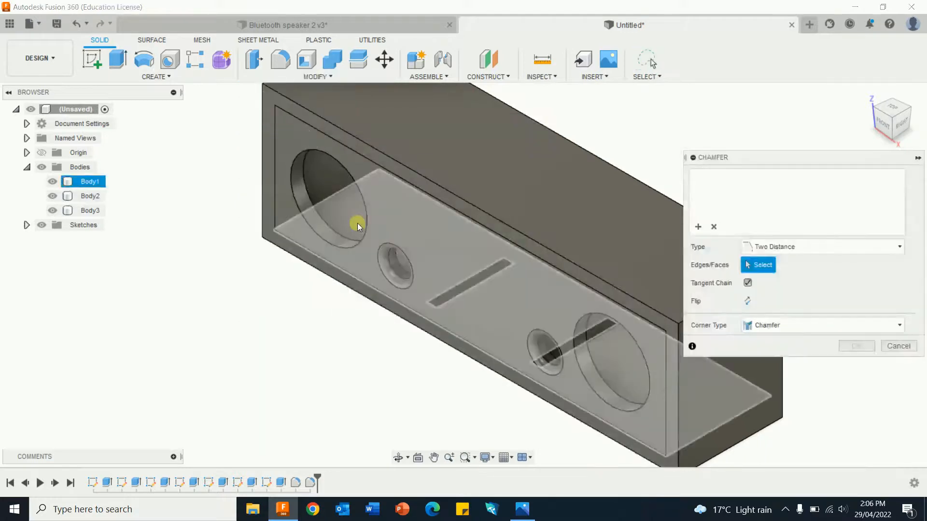
pyautogui.click(352, 181)
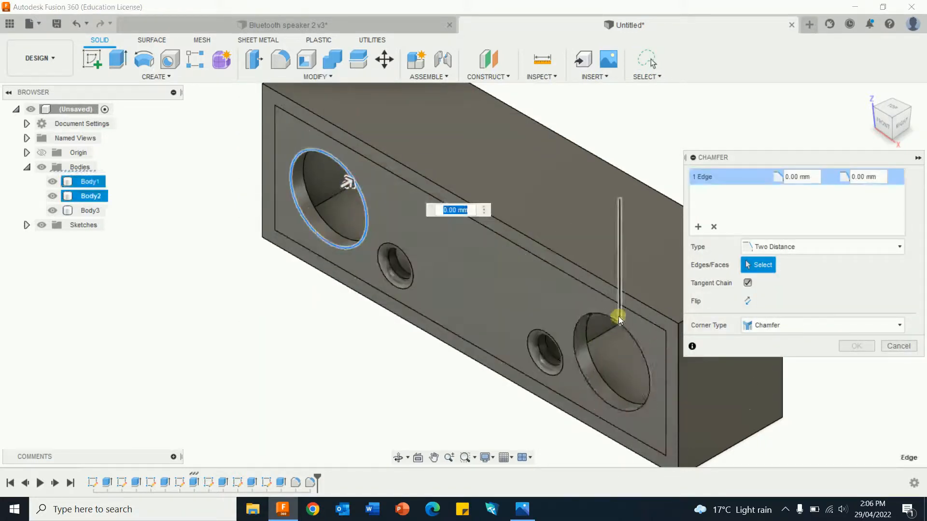
pyautogui.click(618, 322)
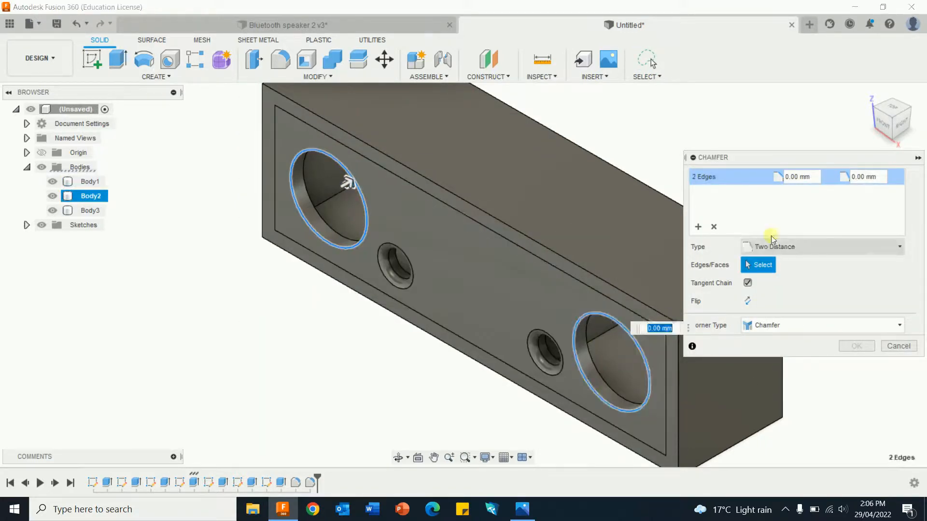
pyautogui.click(896, 248)
pyautogui.click(759, 263)
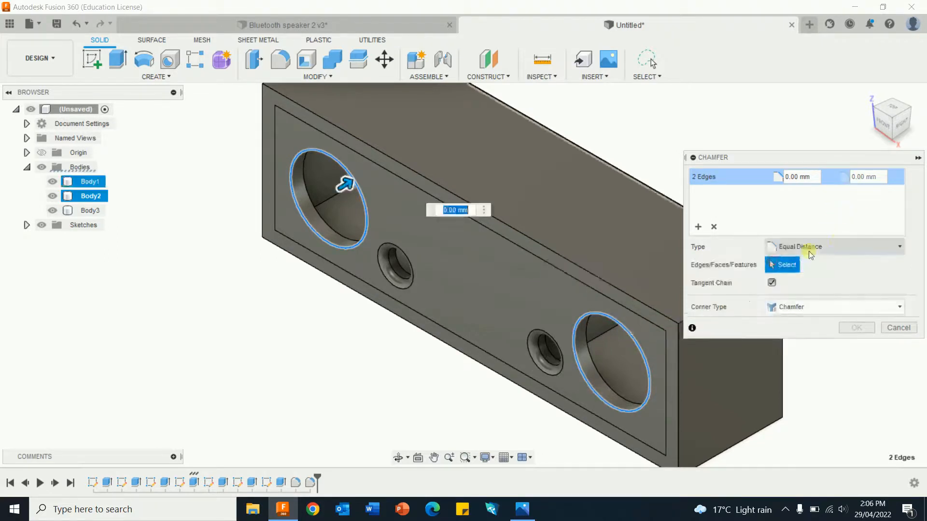
pyautogui.click(899, 246)
pyautogui.click(795, 271)
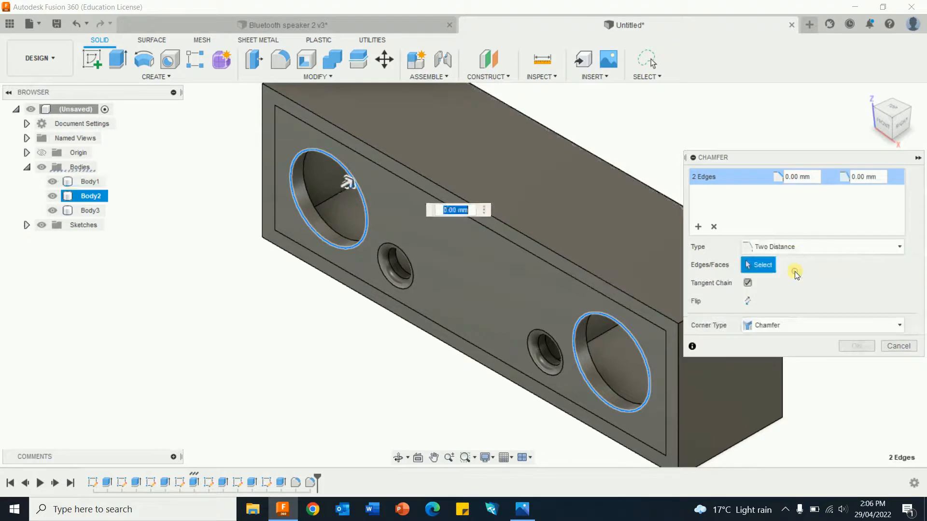
pyautogui.click(810, 177)
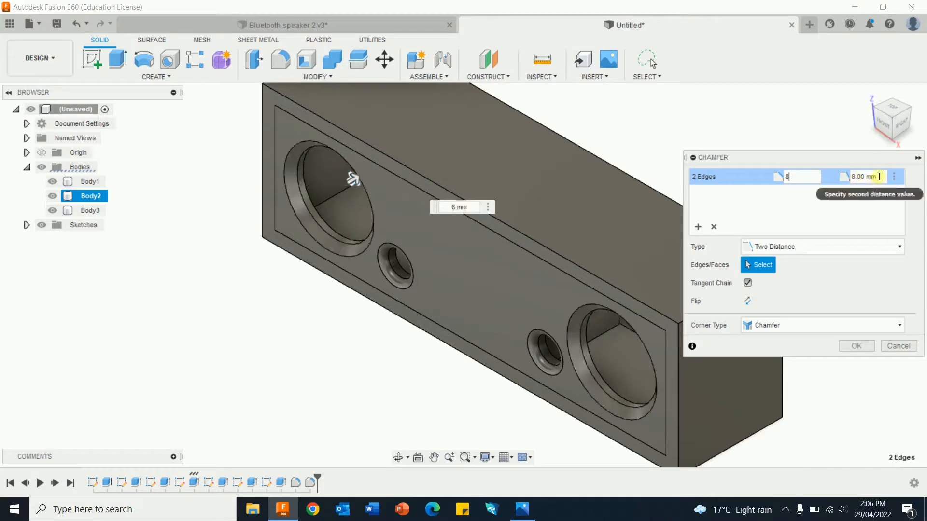
pyautogui.click(878, 176)
pyautogui.write('12')
pyautogui.click(858, 346)
# Chamfer the four outer edges of the back panel's rectangular opening with the Two Distance type and a first distance of 8 mm
pyautogui.keyDown('shift'); pyautogui.moveTo(861, 267); pyautogui.dragTo(720, 250, button='middle'); pyautogui.keyUp('shift')
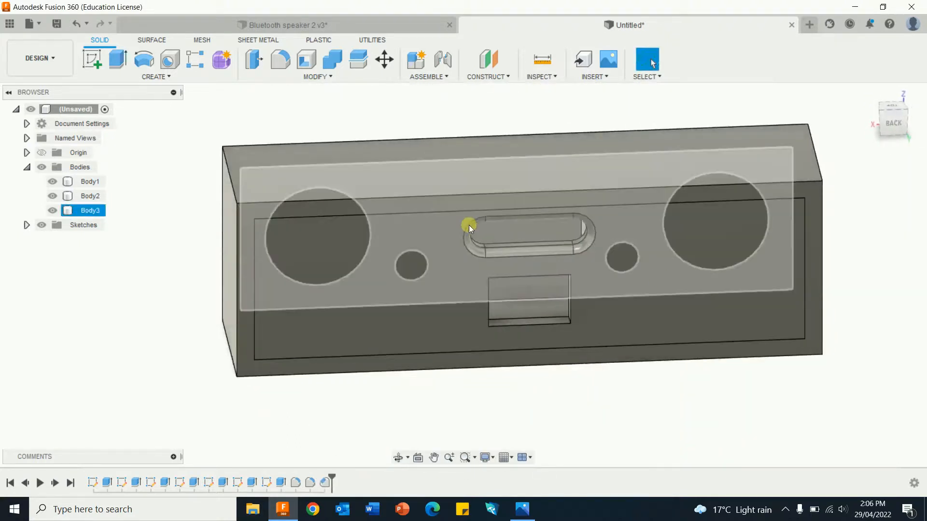
pyautogui.click(315, 75)
pyautogui.click(280, 103)
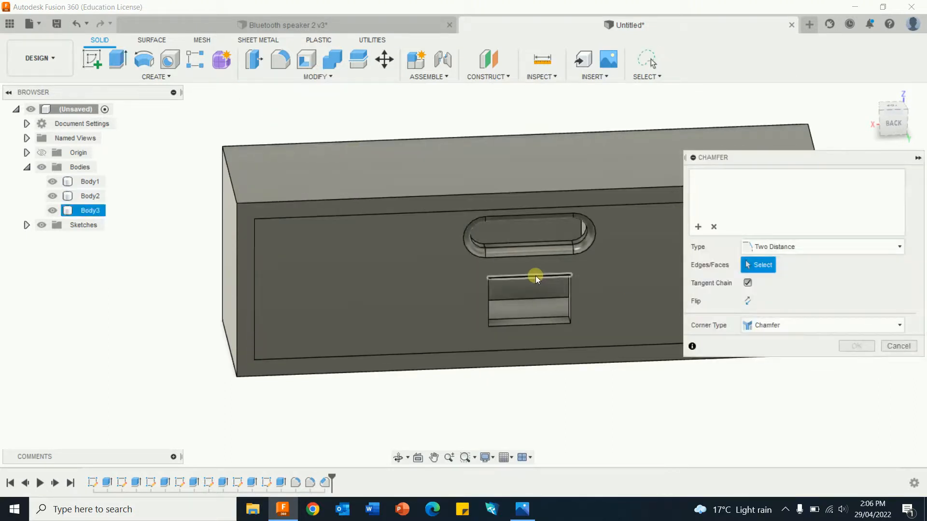
pyautogui.scroll(4, 567, 318)
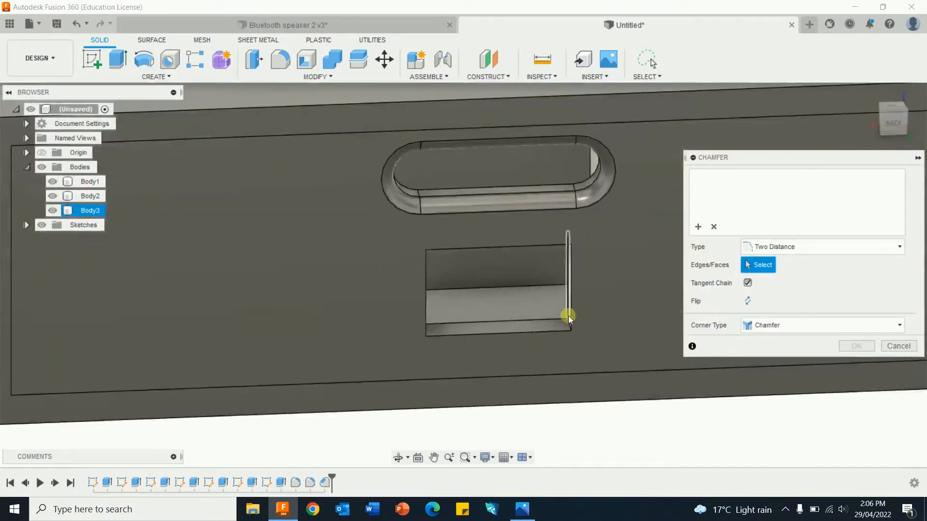
pyautogui.scroll(2, 569, 316)
pyautogui.click(534, 219)
pyautogui.click(573, 269)
pyautogui.click(552, 338)
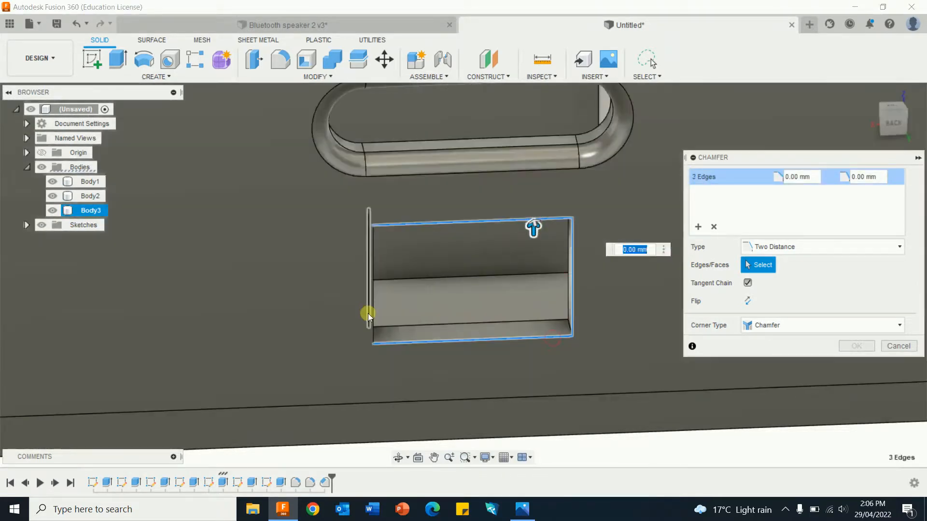
pyautogui.click(372, 306)
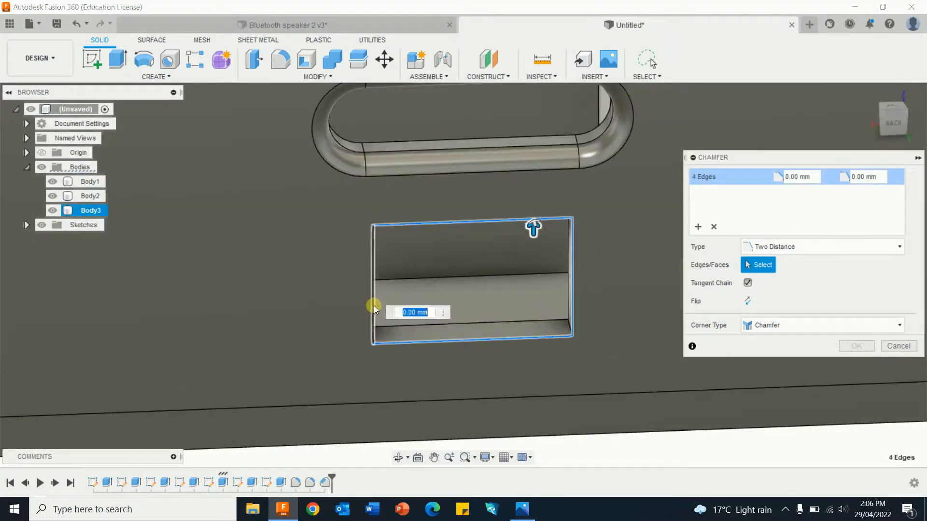
pyautogui.click(809, 177)
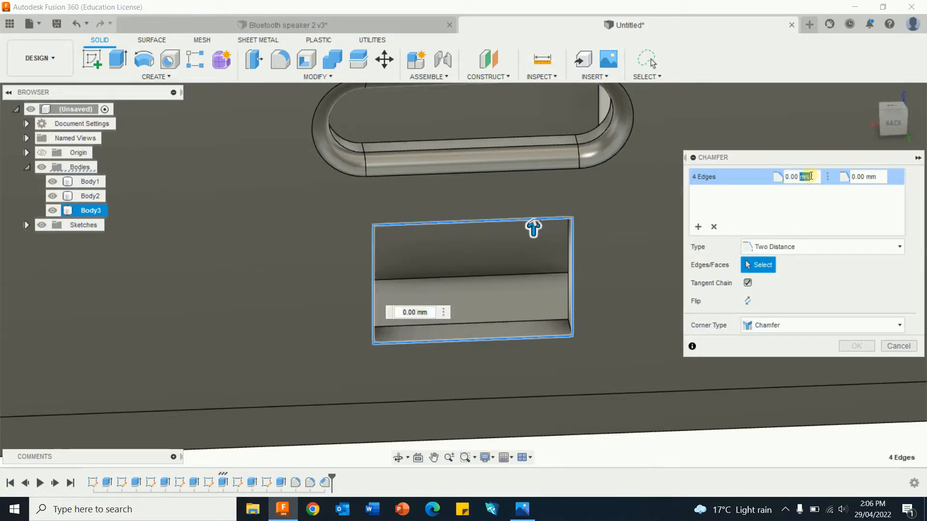
pyautogui.write('8')
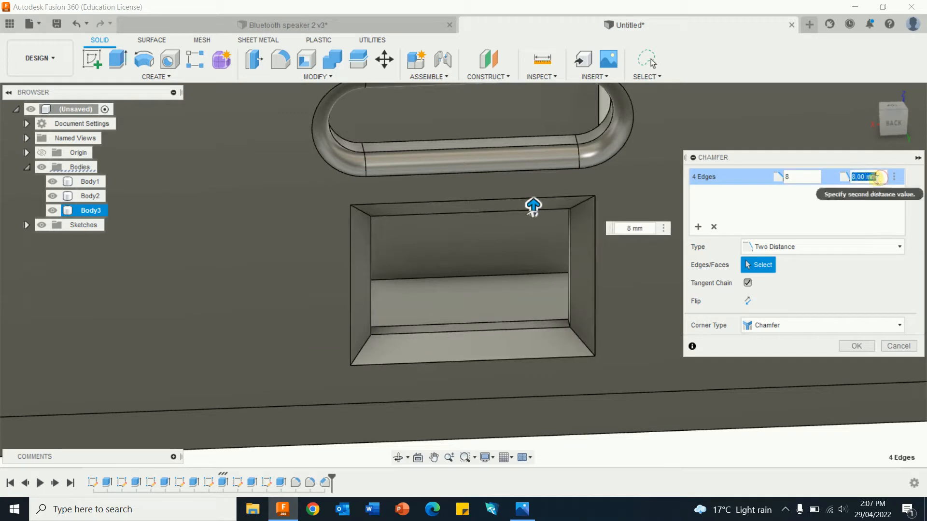
pyautogui.click(853, 346)
pyautogui.scroll(-3, 765, 272)
pyautogui.click(769, 285)
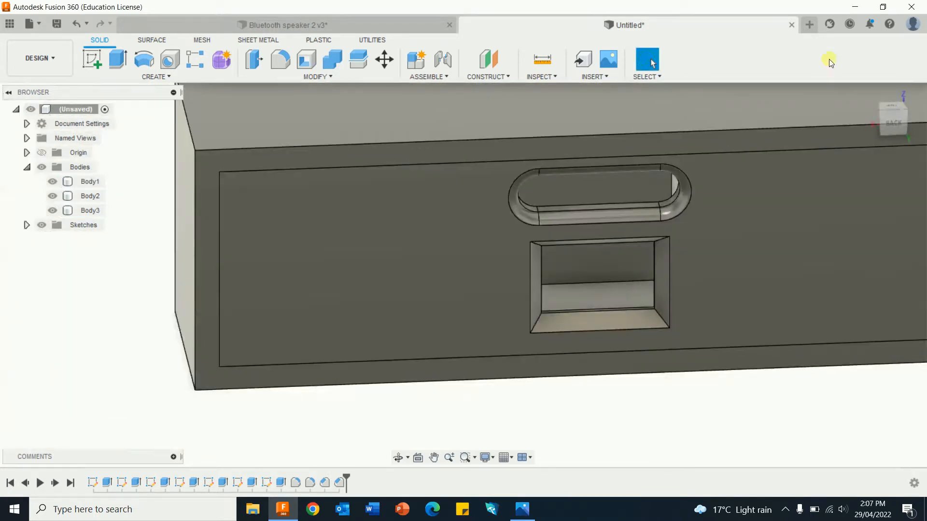
# Examine the enclosure from the front, back and side, and hide the outer shell to view both panels on their own
pyautogui.click(865, 92)
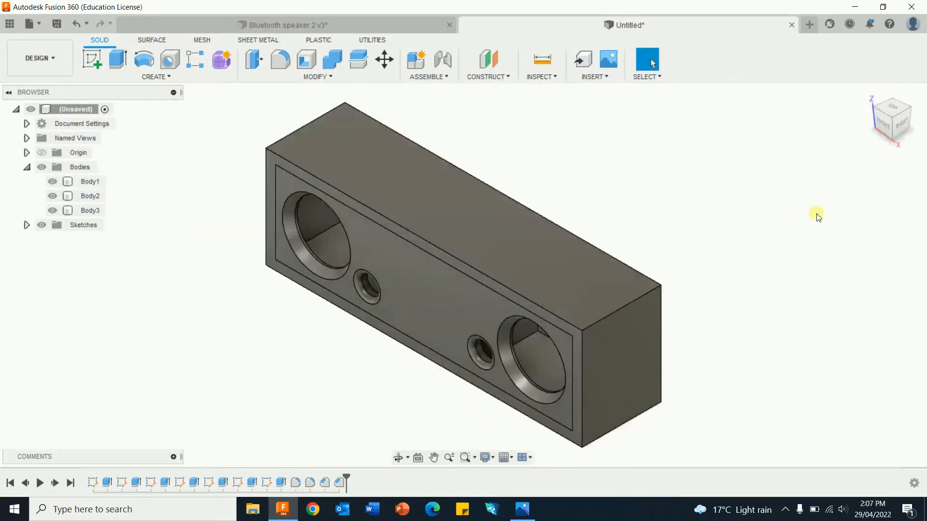
pyautogui.keyDown('shift'); pyautogui.moveTo(819, 214); pyautogui.dragTo(701, 271, button='middle'); pyautogui.keyUp('shift')
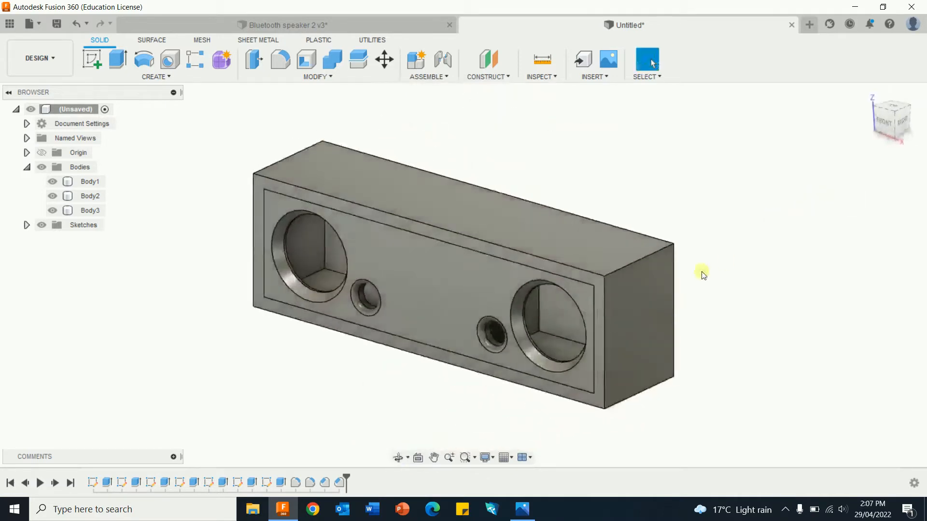
pyautogui.keyDown('shift'); pyautogui.moveTo(746, 302); pyautogui.dragTo(641, 277, button='middle'); pyautogui.keyUp('shift')
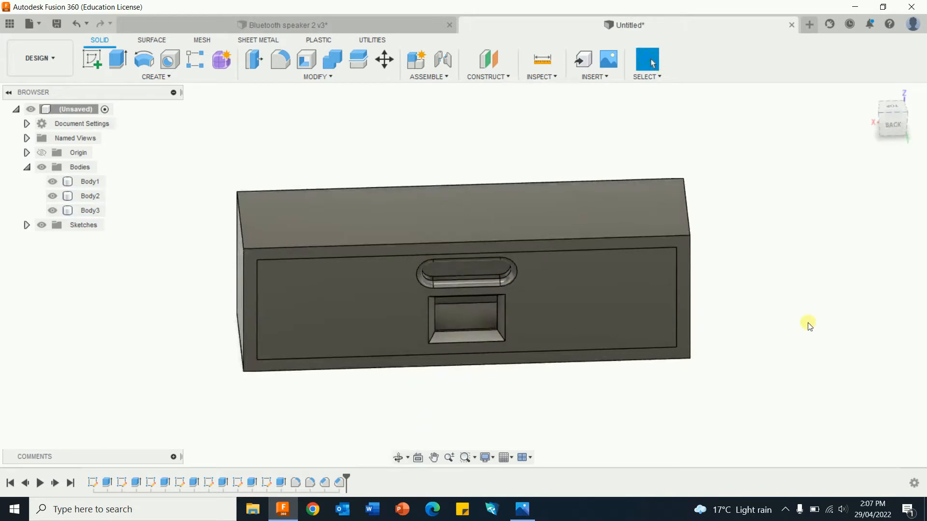
pyautogui.keyDown('shift'); pyautogui.moveTo(809, 326); pyautogui.dragTo(817, 224, button='middle'); pyautogui.keyUp('shift')
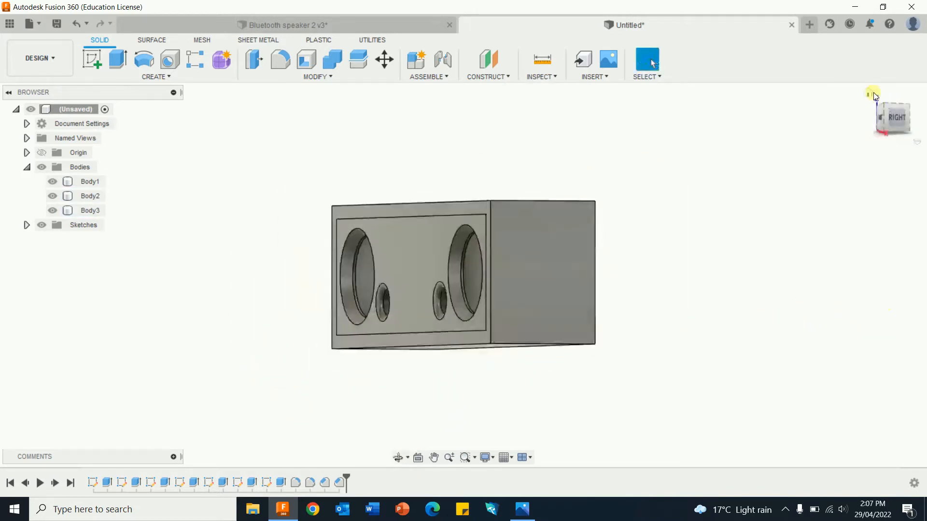
pyautogui.click(867, 95)
pyautogui.click(53, 182)
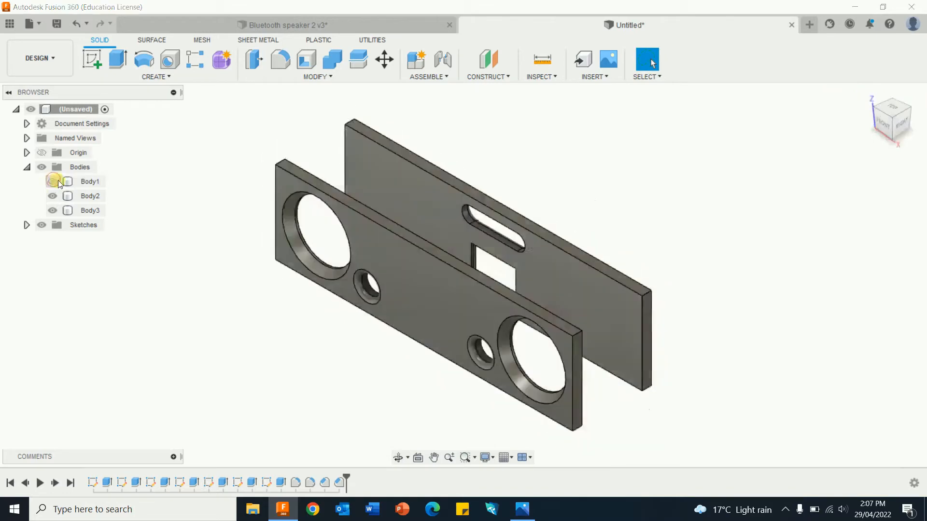
pyautogui.keyDown('shift'); pyautogui.moveTo(846, 285); pyautogui.dragTo(775, 263, button='middle'); pyautogui.keyUp('shift')
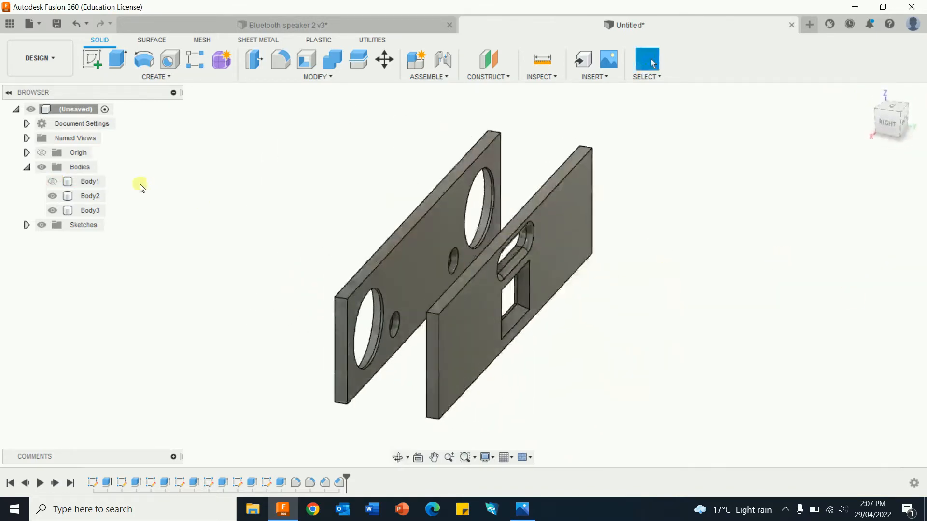
# Show the outer shell with both panels hidden to inspect its inside, and restore all bodies in the home view
pyautogui.click(52, 182)
pyautogui.click(53, 196)
pyautogui.click(53, 210)
pyautogui.keyDown('shift'); pyautogui.moveTo(530, 273); pyautogui.dragTo(738, 297, button='middle'); pyautogui.keyUp('shift')
pyautogui.click(53, 196)
pyautogui.click(52, 210)
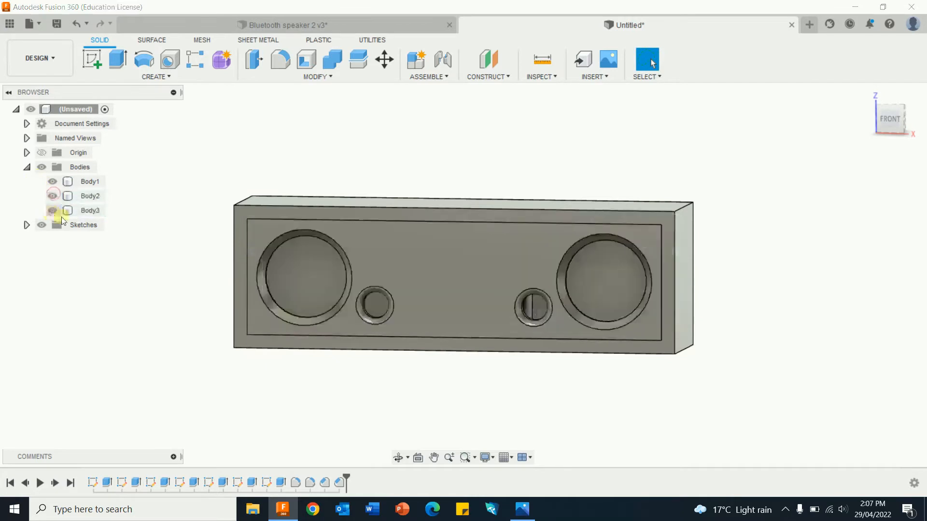
pyautogui.click(866, 99)
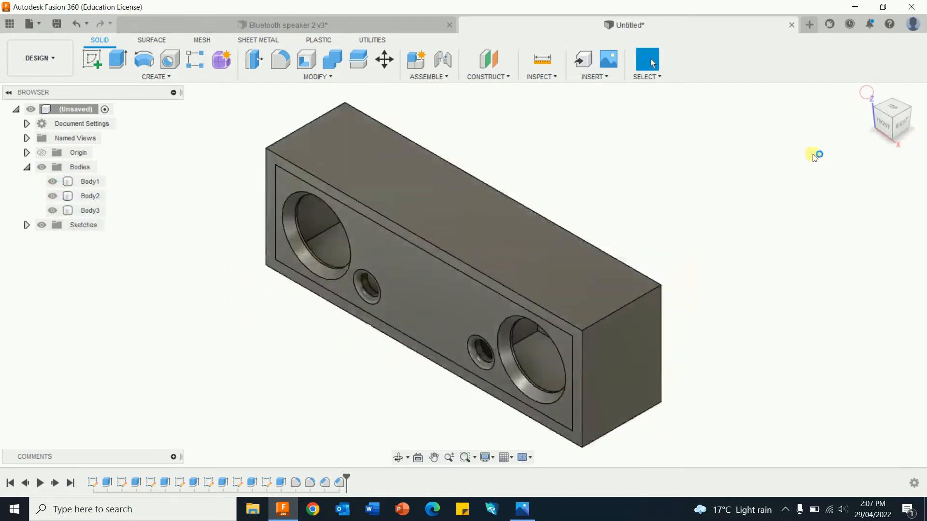